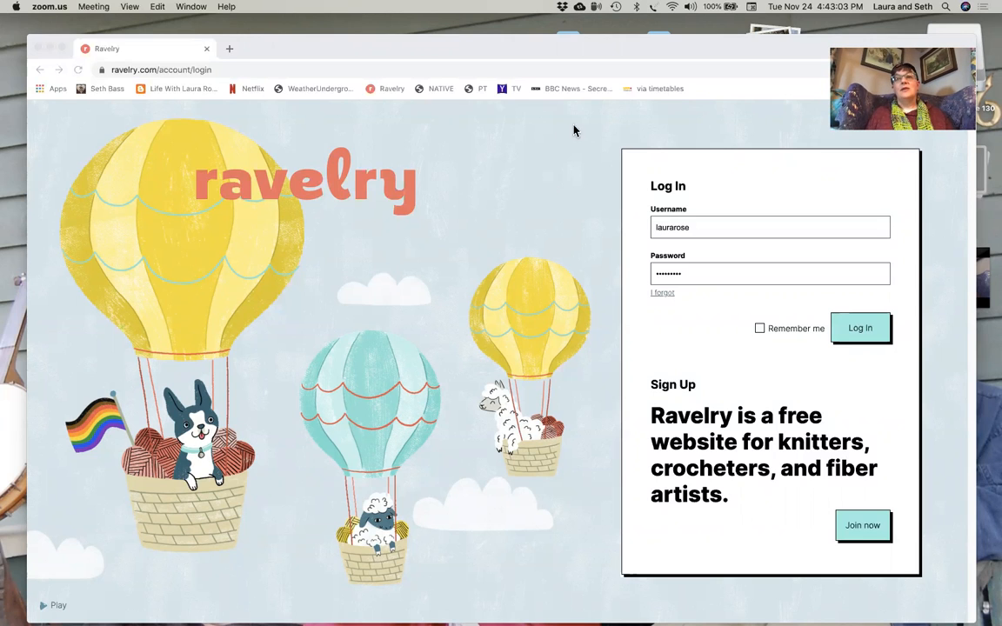
- Move the browser window aside and look at the photo files in the BASECAMP BLANKIE desktop folder
click(531, 292)
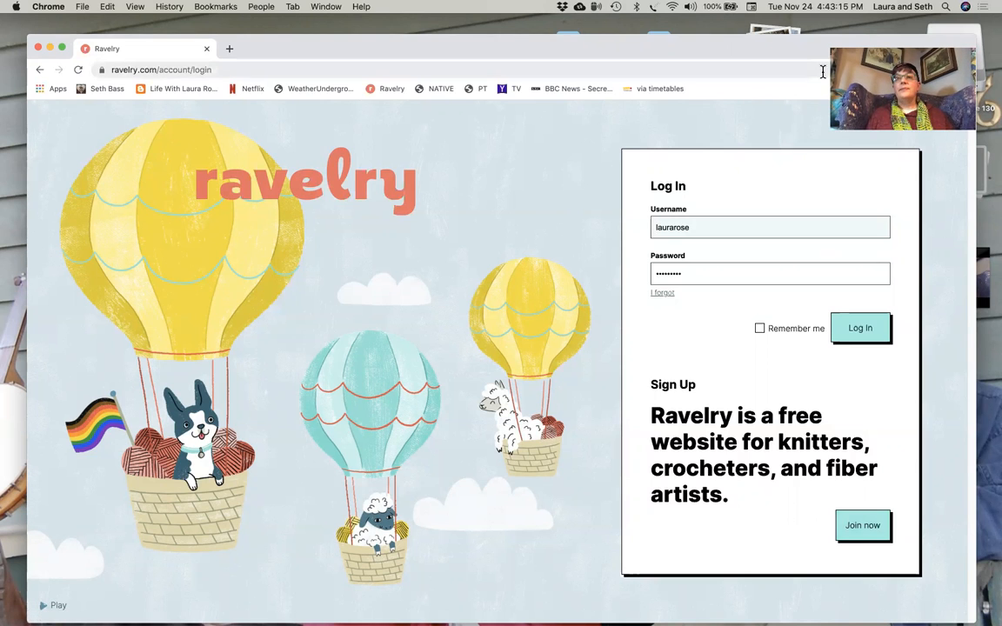
mouse_move(782, 48)
mouse_down()
mouse_move(779, 201)
mouse_move(778, 50)
mouse_up()
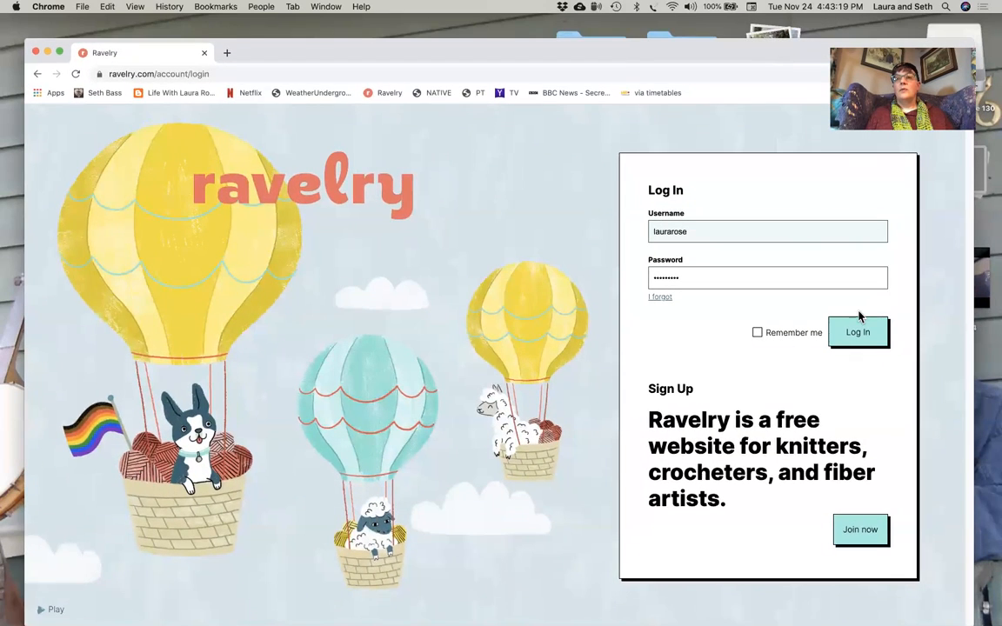
drag(753, 45, 759, 401)
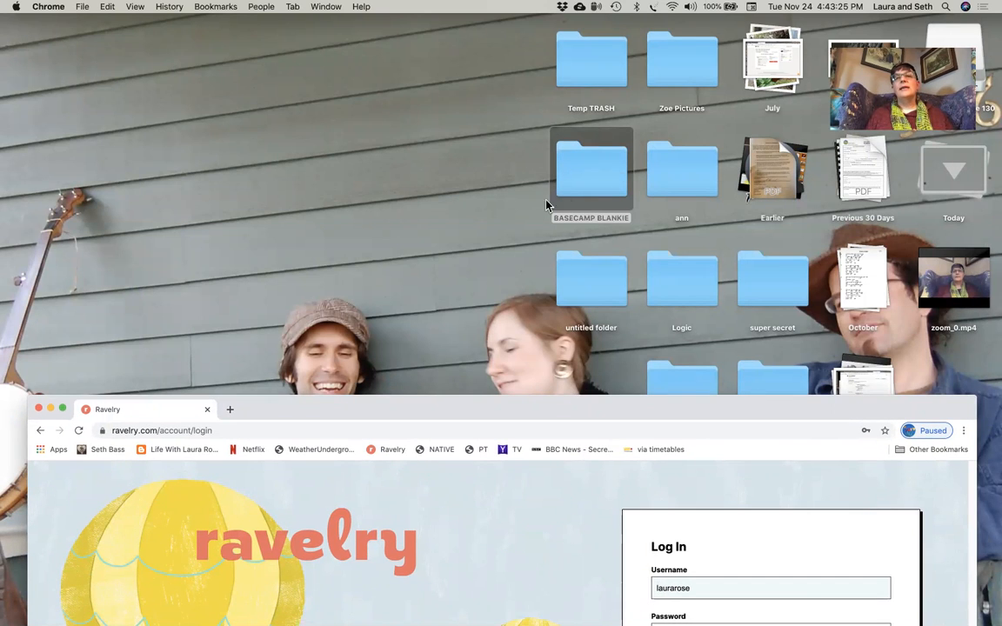
double_click(594, 191)
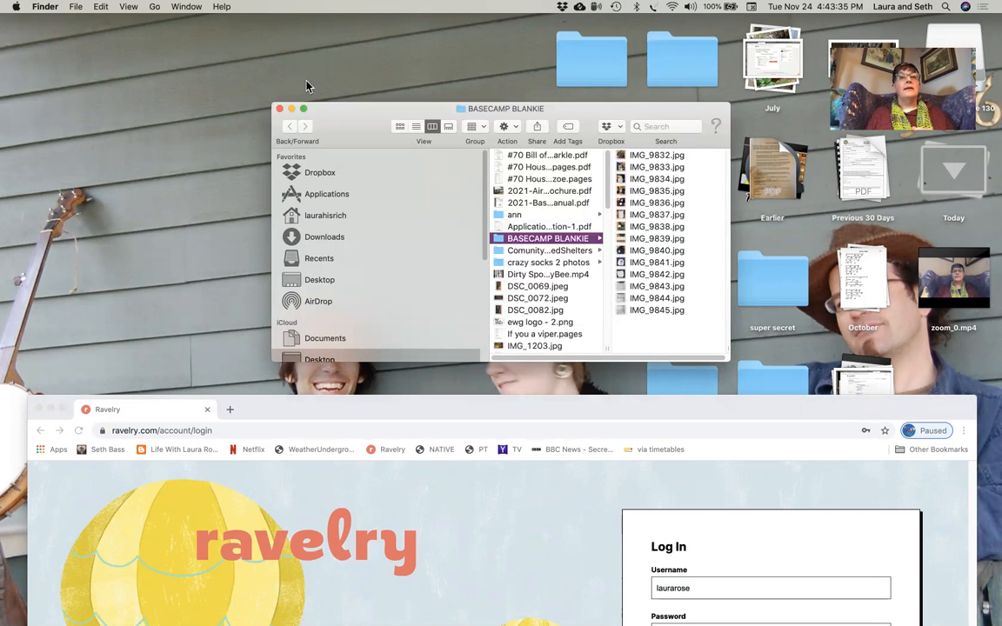
click(279, 109)
- Bring the browser window back up, log in to Ravelry and open the notebook's project list
drag(444, 414, 441, 44)
click(870, 328)
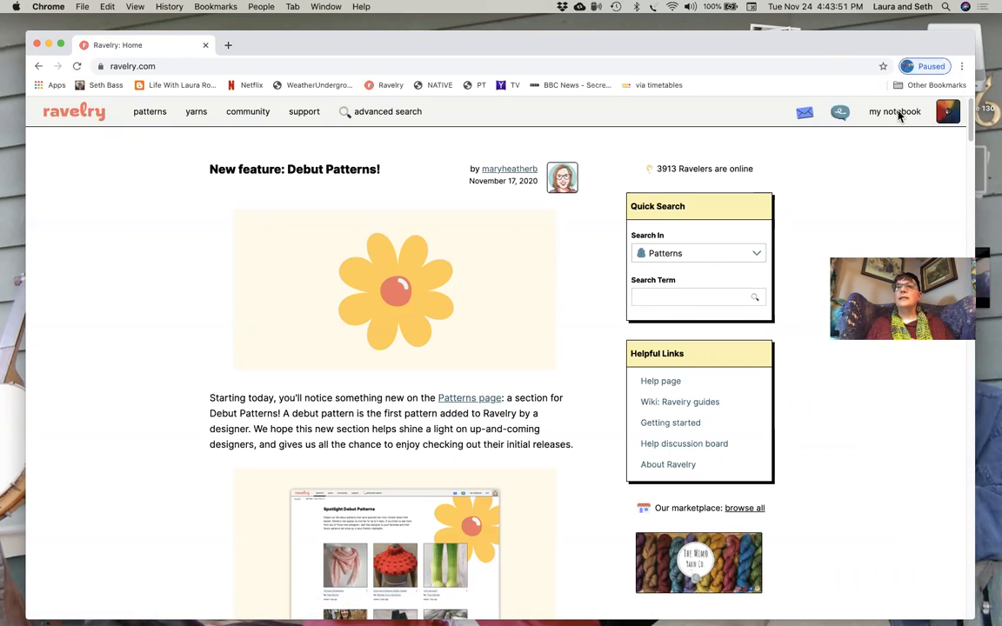
mouse_move(900, 117)
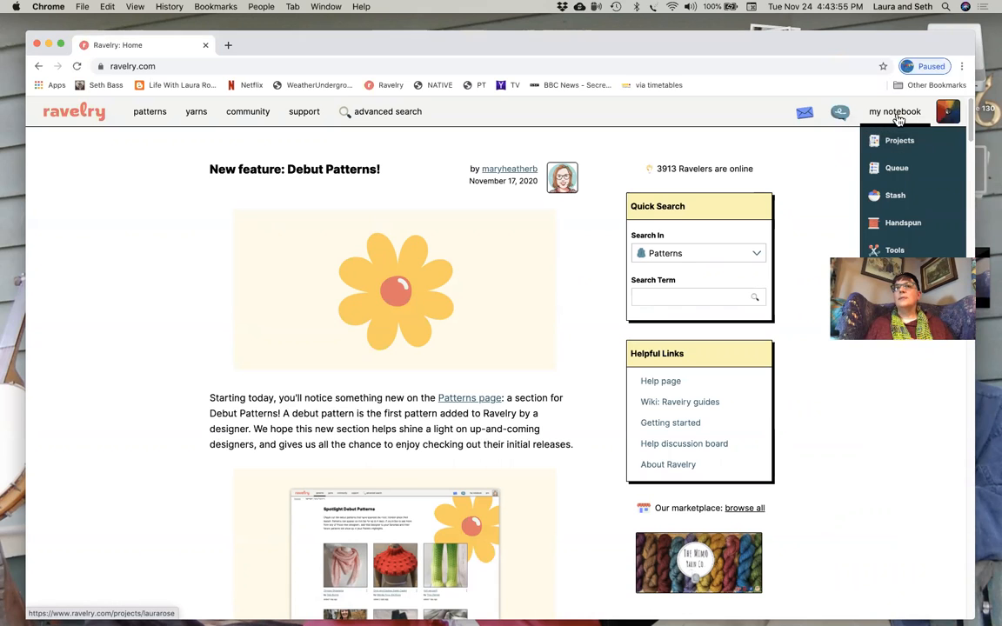
click(899, 143)
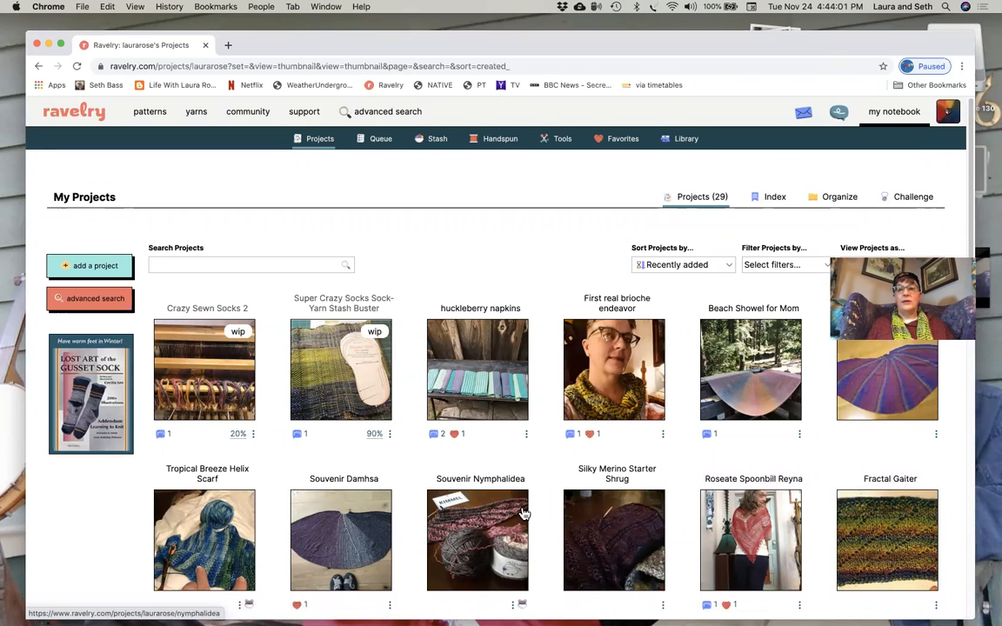
scroll(523, 514, down, 3)
scroll(523, 514, up, 1)
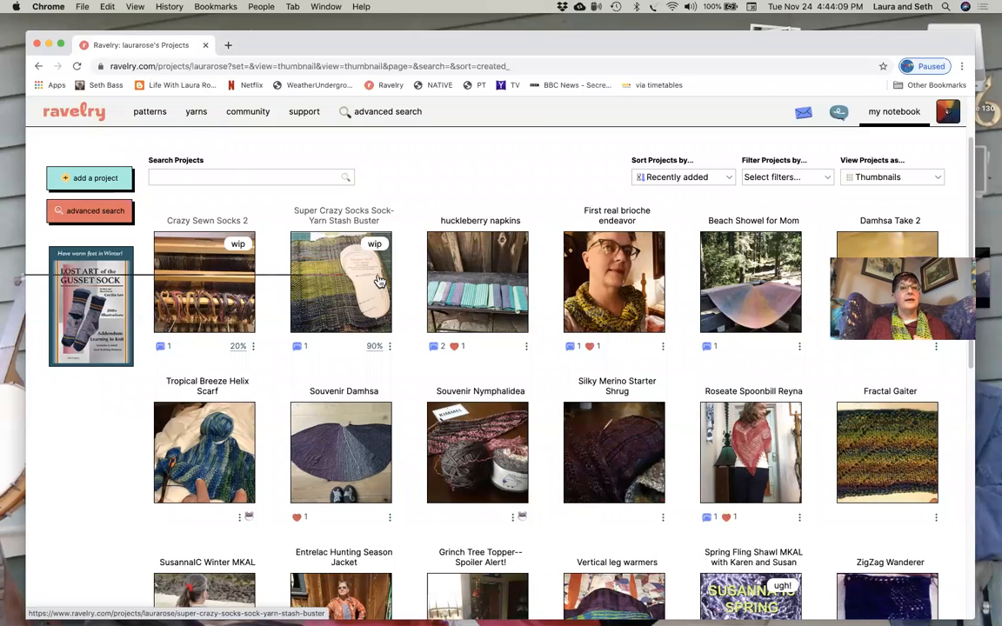
- Create a new project with Weaving as the craft and "Basecamp Blankie" as the name
click(101, 179)
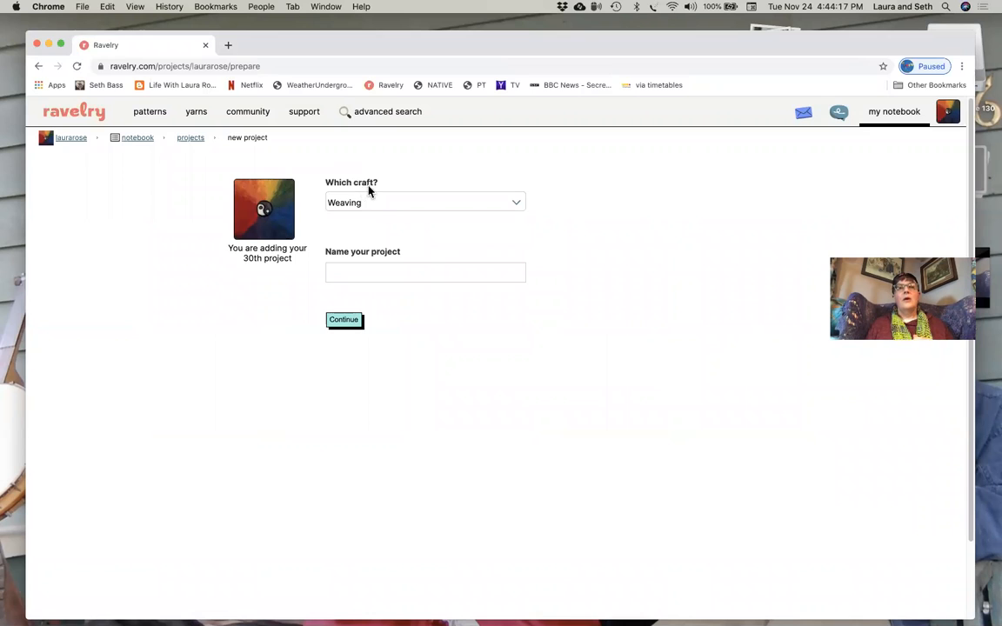
click(513, 206)
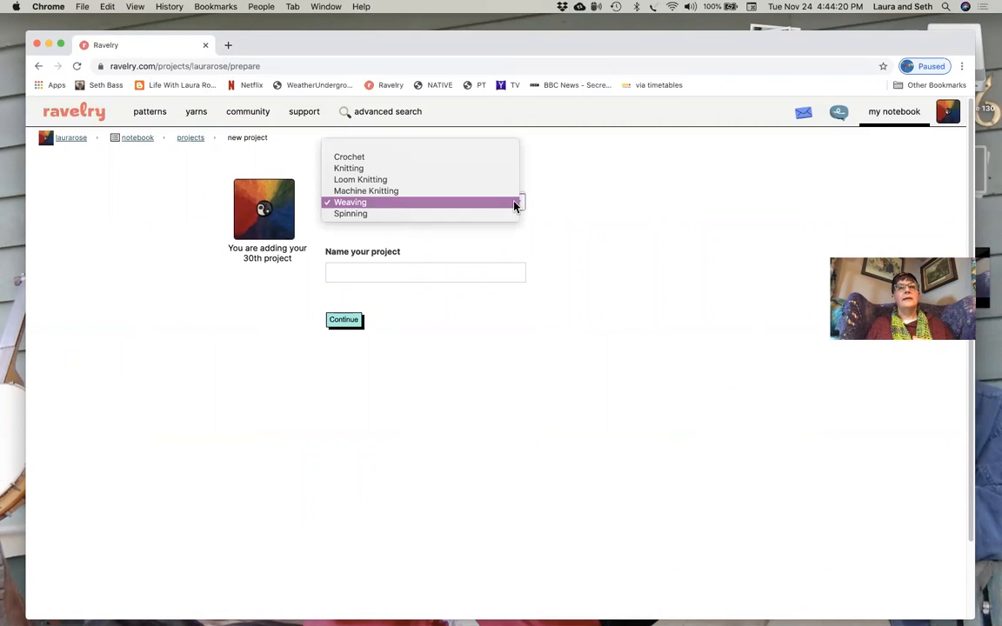
click(470, 204)
click(416, 269)
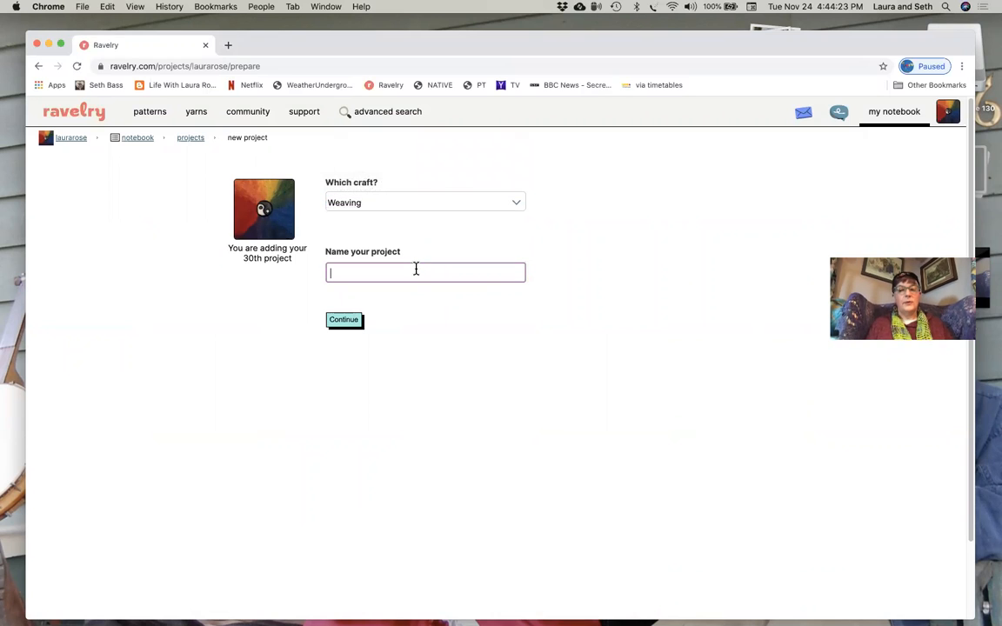
text(Basecam)
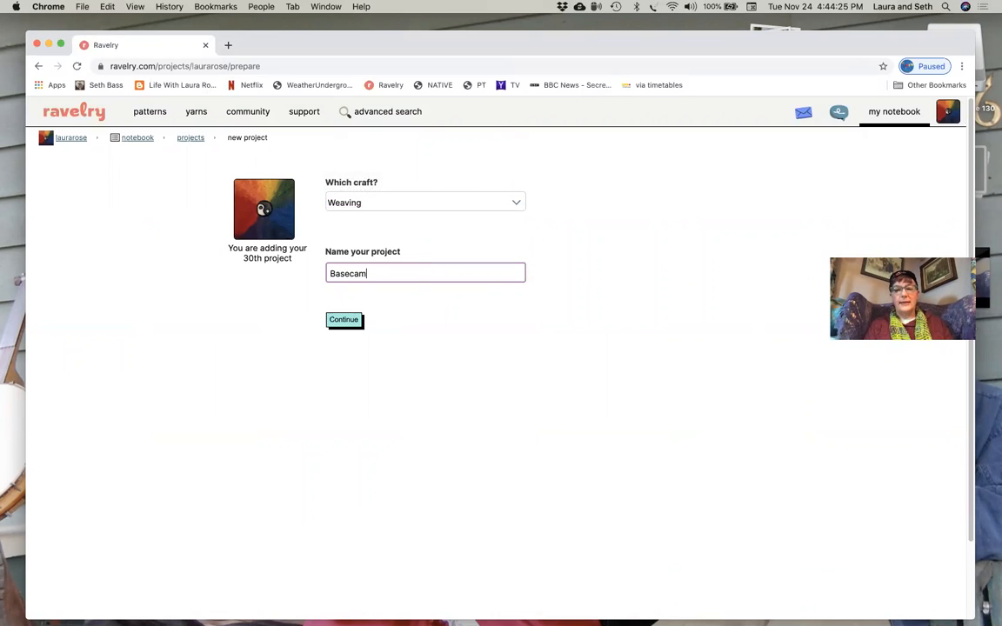
text(p Blankie)
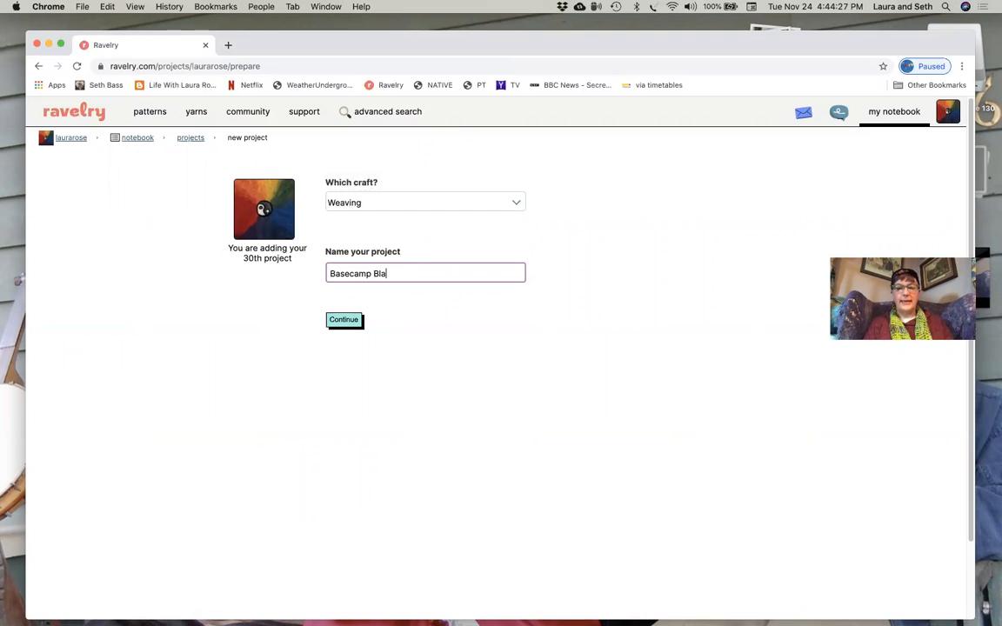
click(346, 321)
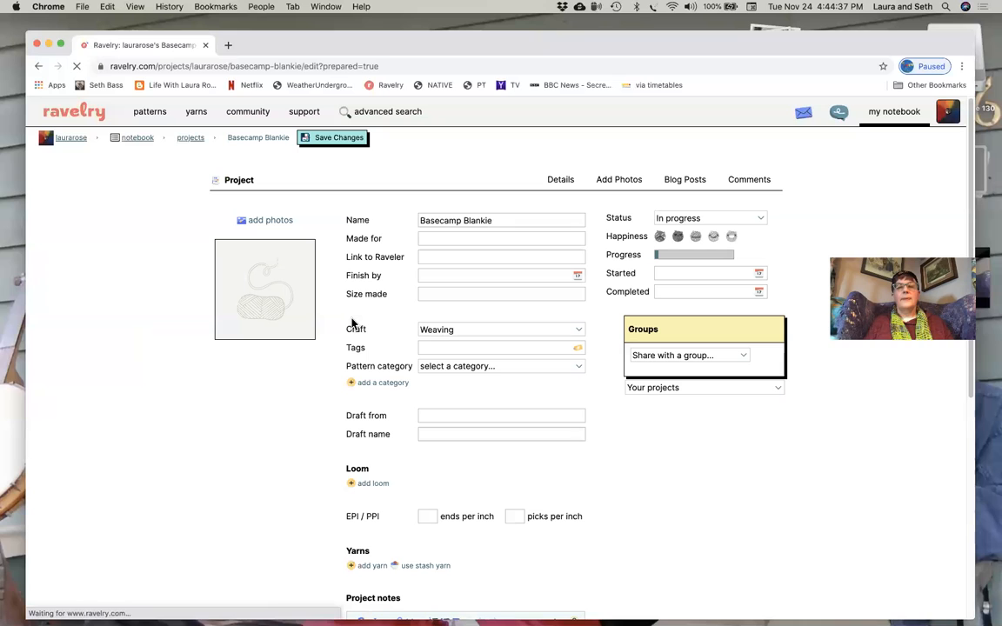
- Fill in who the project is made for with "me" and the second recipient's name
click(428, 239)
text(me )
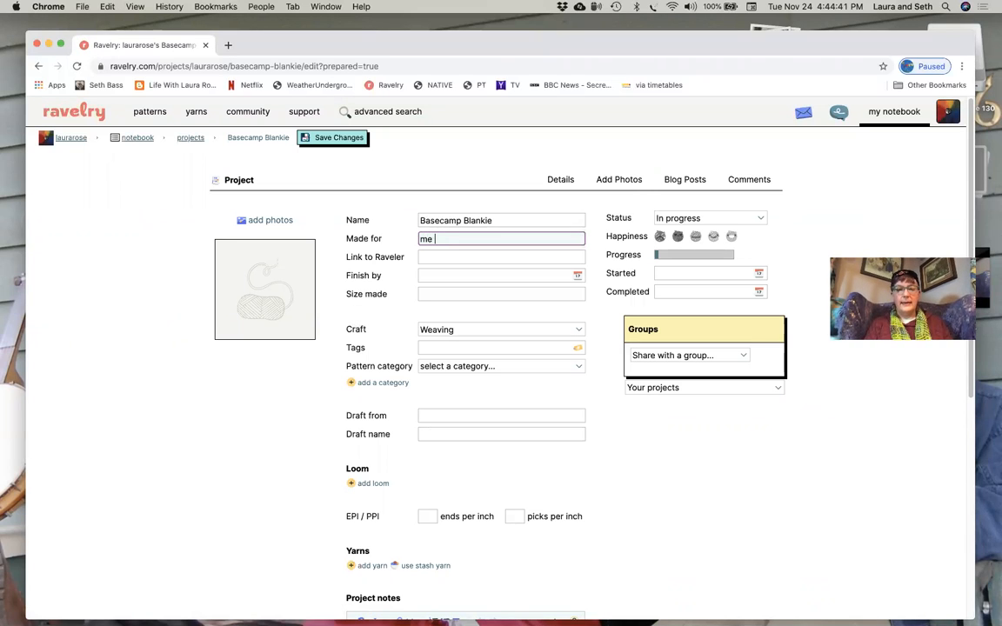
text(& Seth)
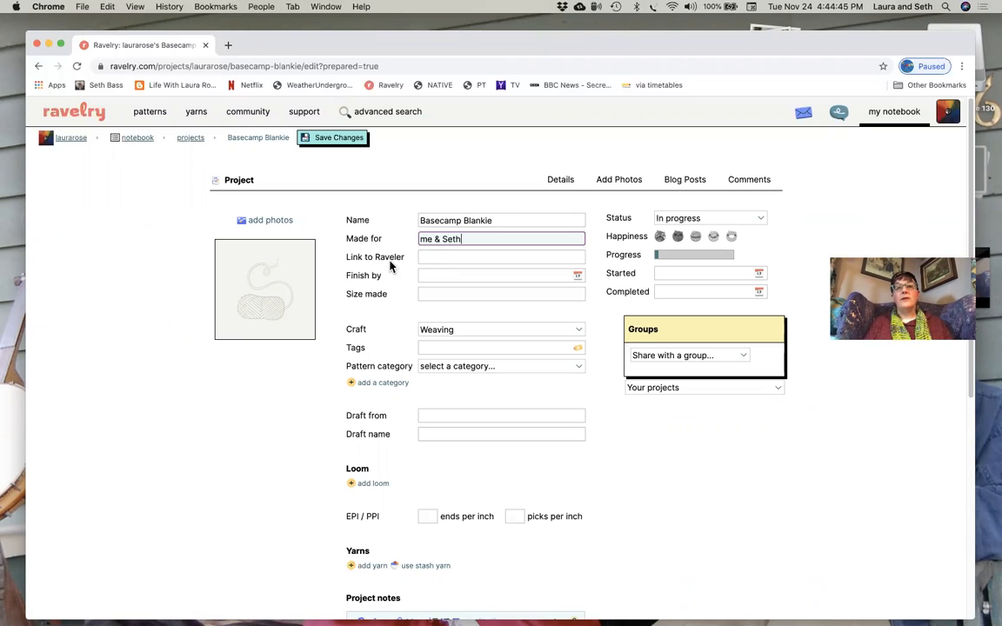
- Link the project to a suggested Raveler's username while staying on the edit page
click(433, 258)
text(di)
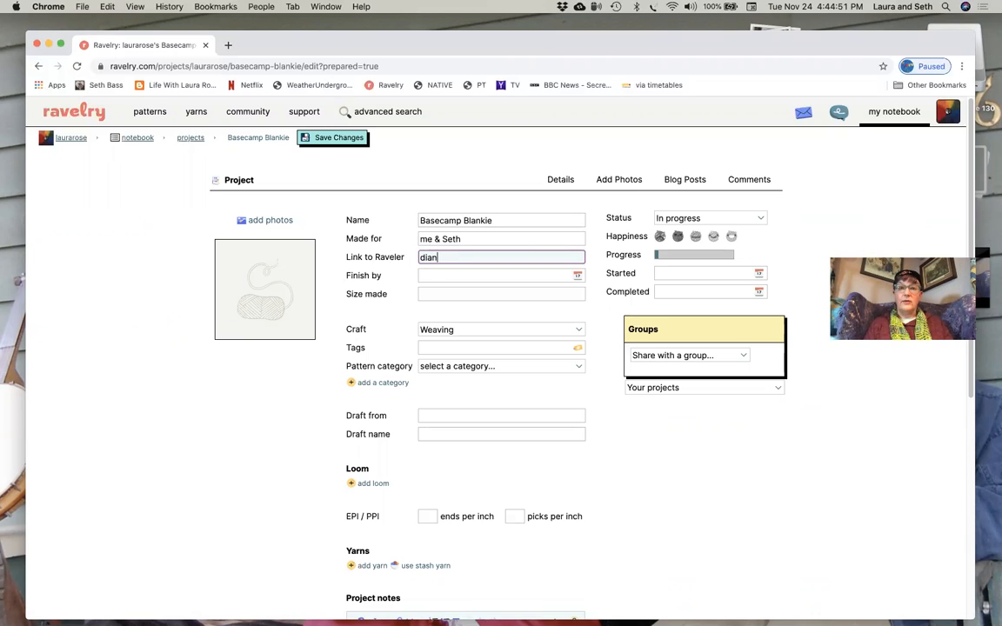
text(ane)
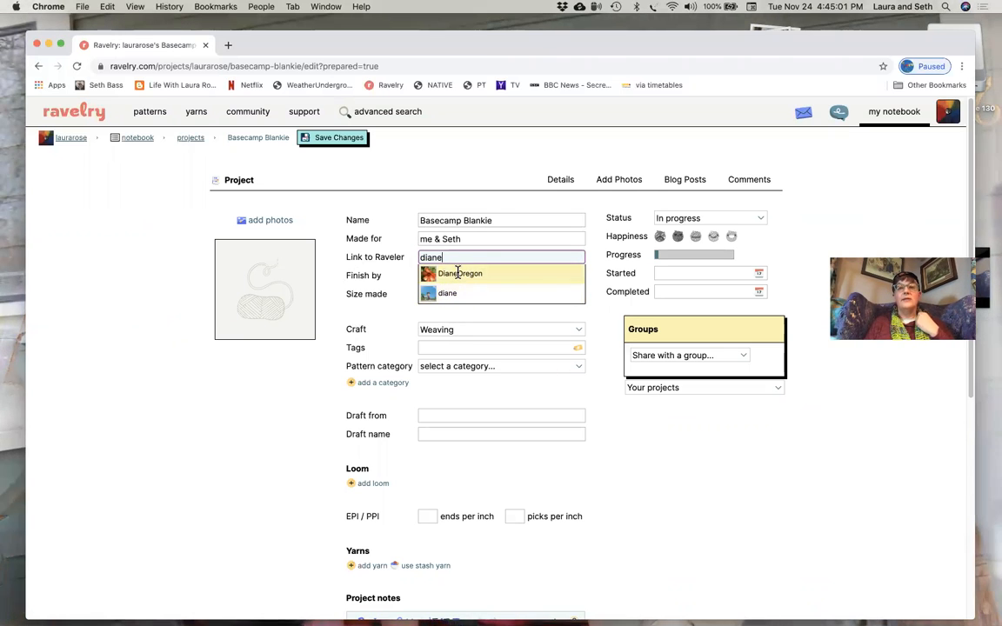
click(432, 282)
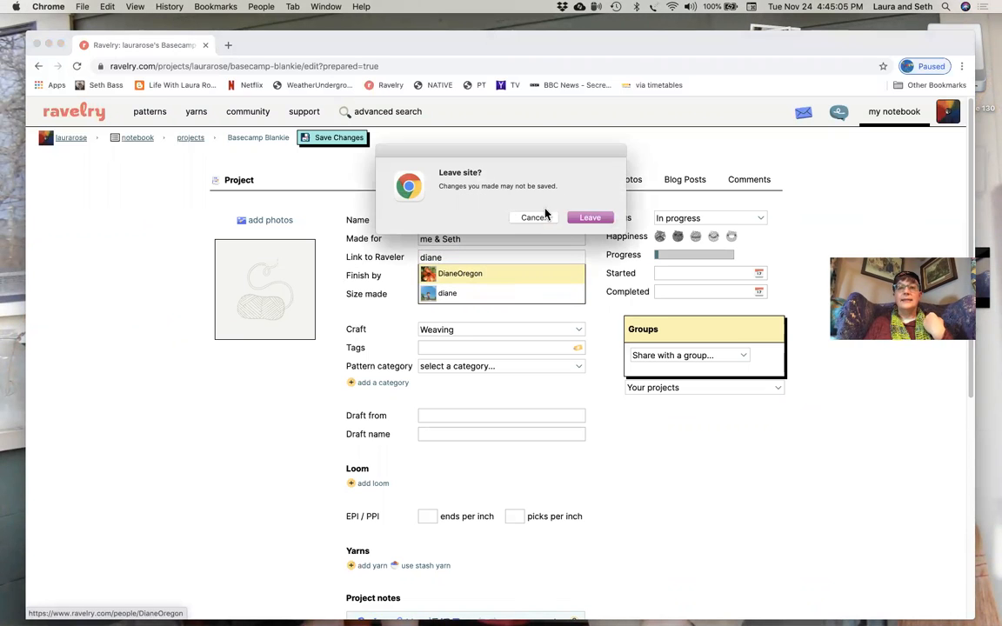
click(535, 218)
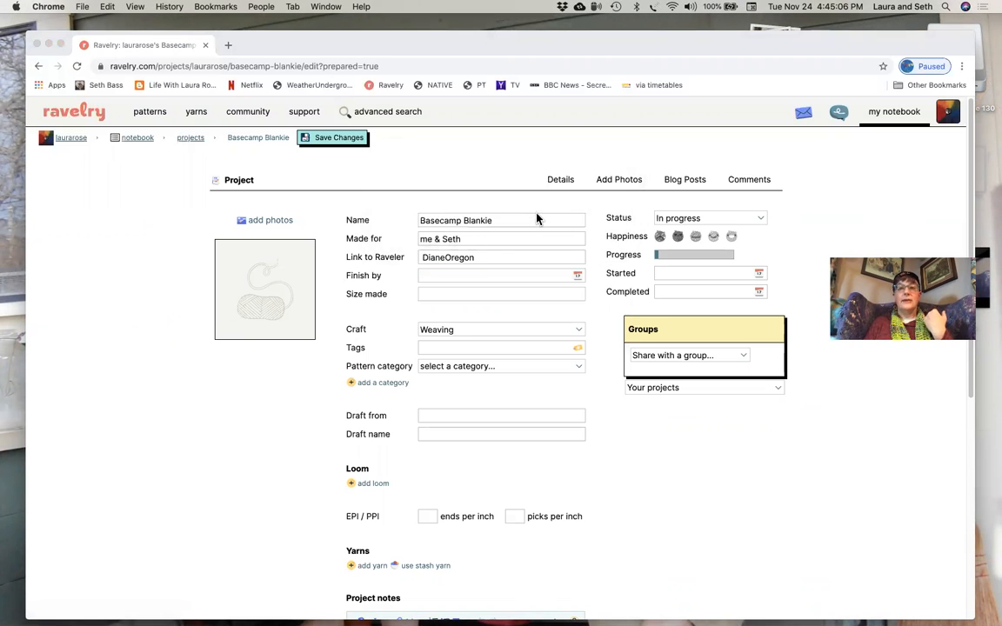
- Clear the linked Raveler's username from the project
click(481, 259)
key(BackSpace)
key(BackSpace)
key(BackSpace)
key(BackSpace)
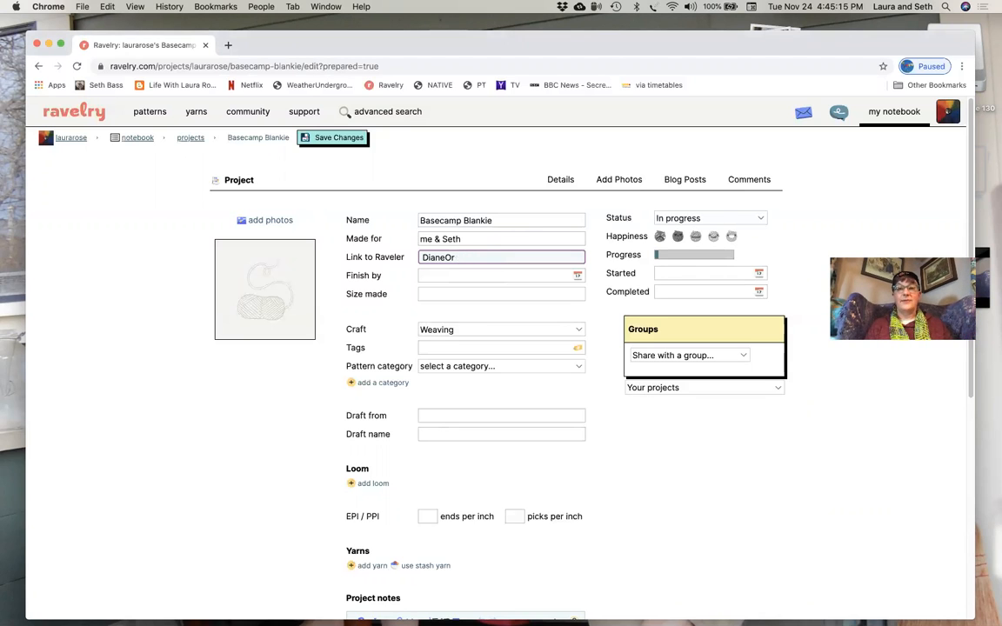
key(BackSpace)
key(BackSpace)
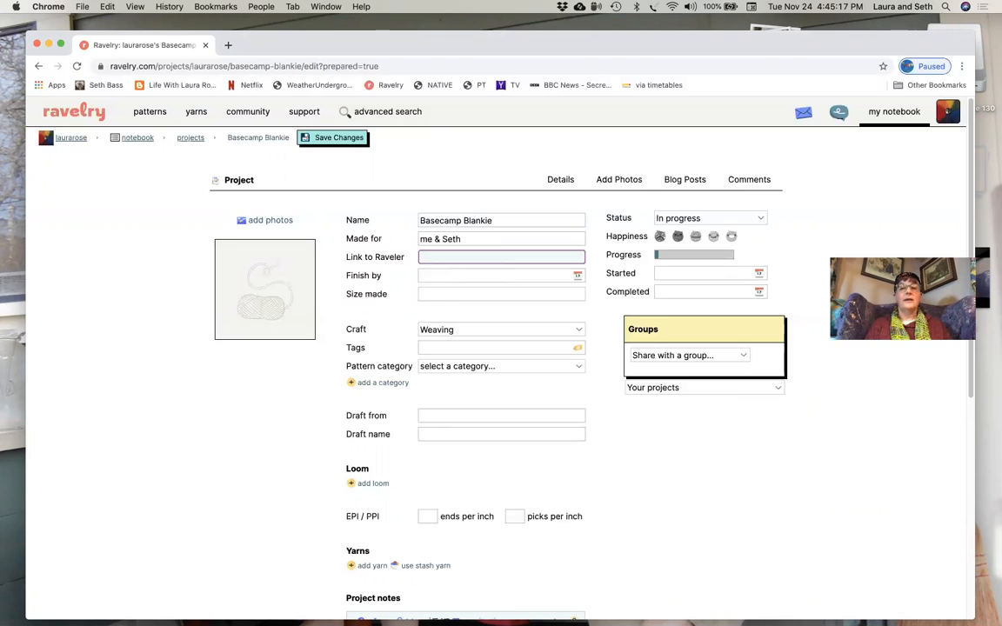
click(591, 206)
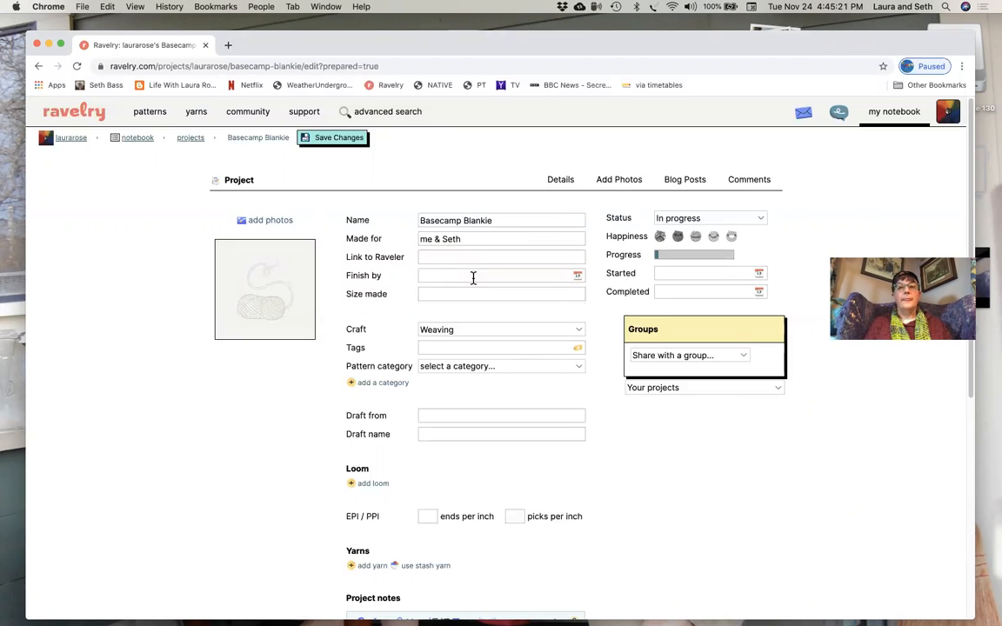
- Set the project's finish-by date to January 15, 2021 with the date picker
click(578, 276)
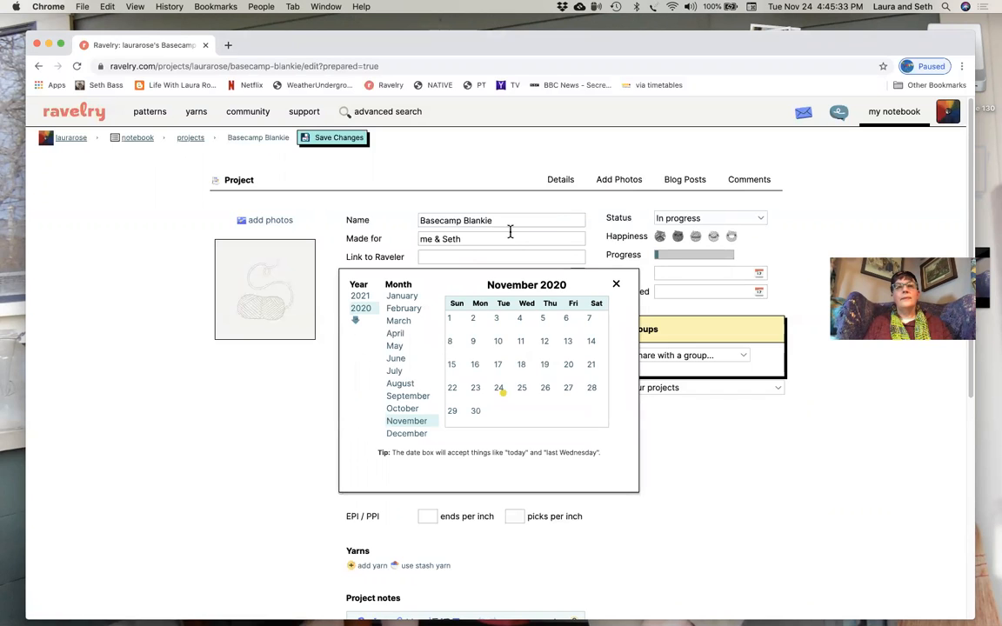
click(361, 296)
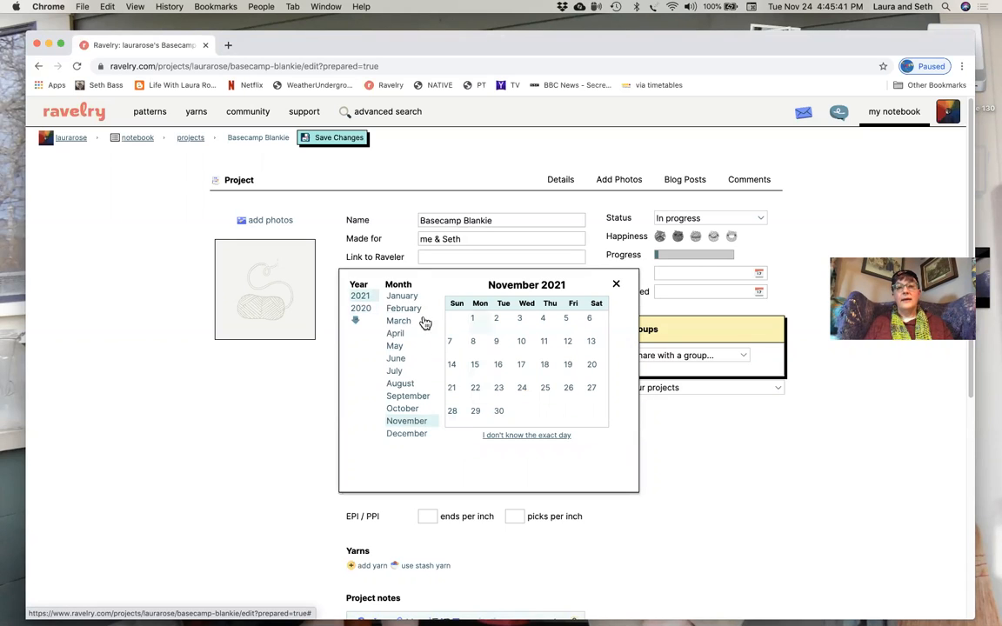
click(407, 297)
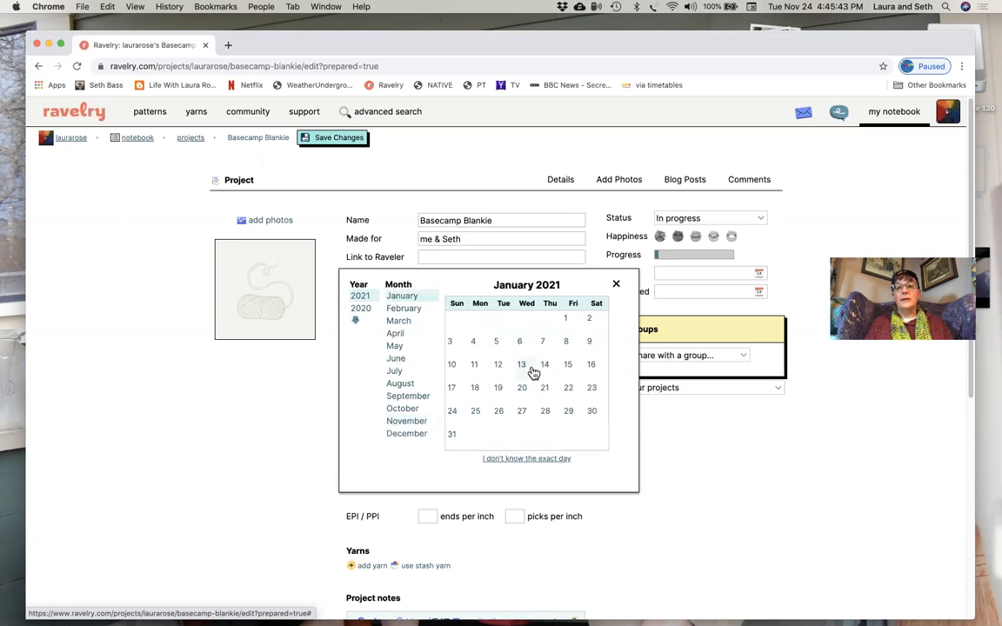
click(567, 365)
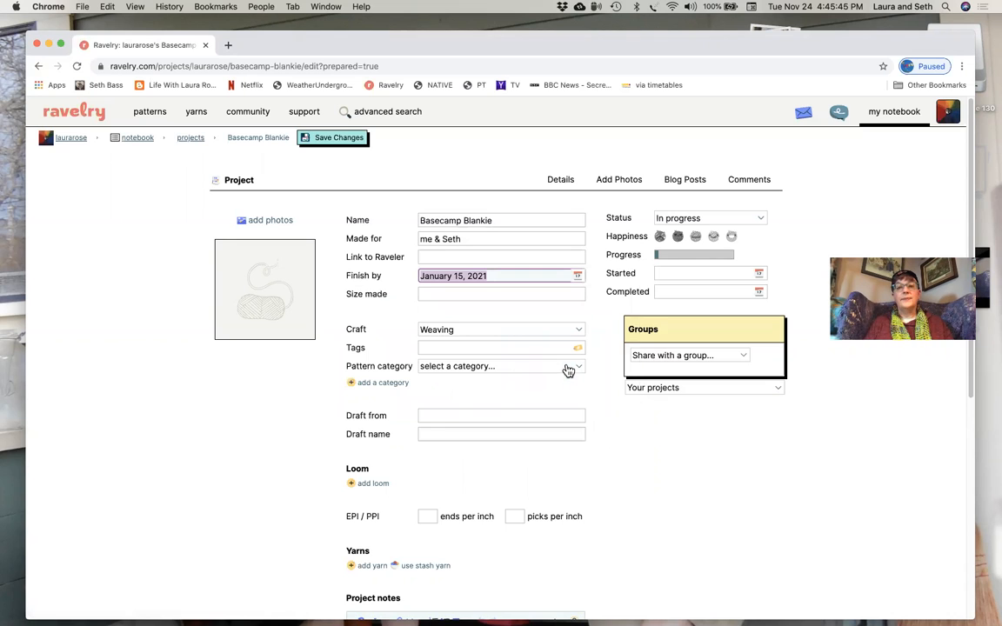
- Enter "full double" as the size made for the project
click(447, 294)
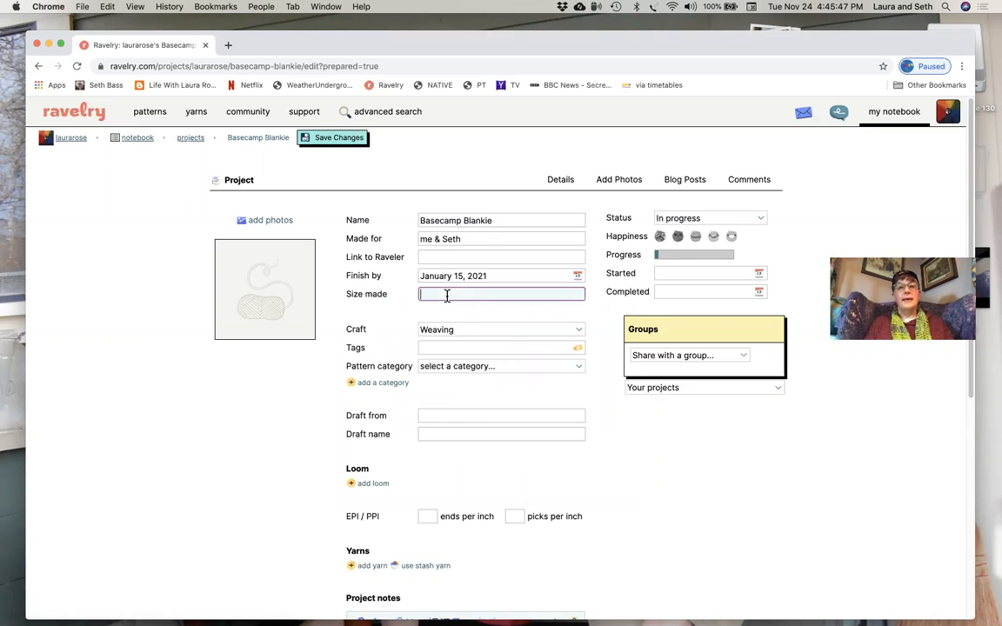
text(full dobl)
key(BackSpace)
key(BackSpace)
key(BackSpace)
text(ouble)
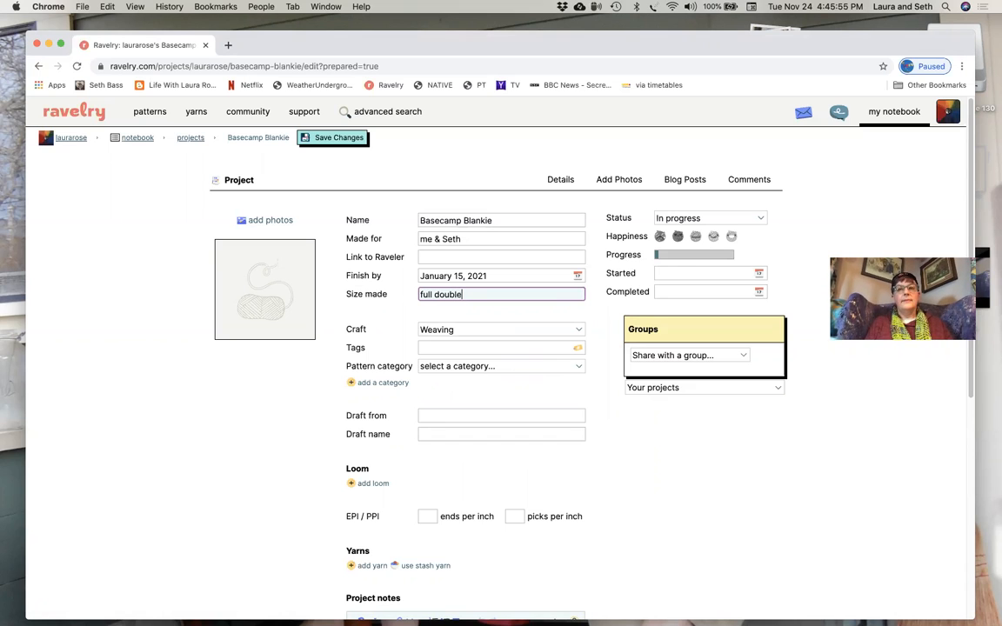
- Tag the project with "stash buster, wooly, cozy, easy, pieced"
click(447, 348)
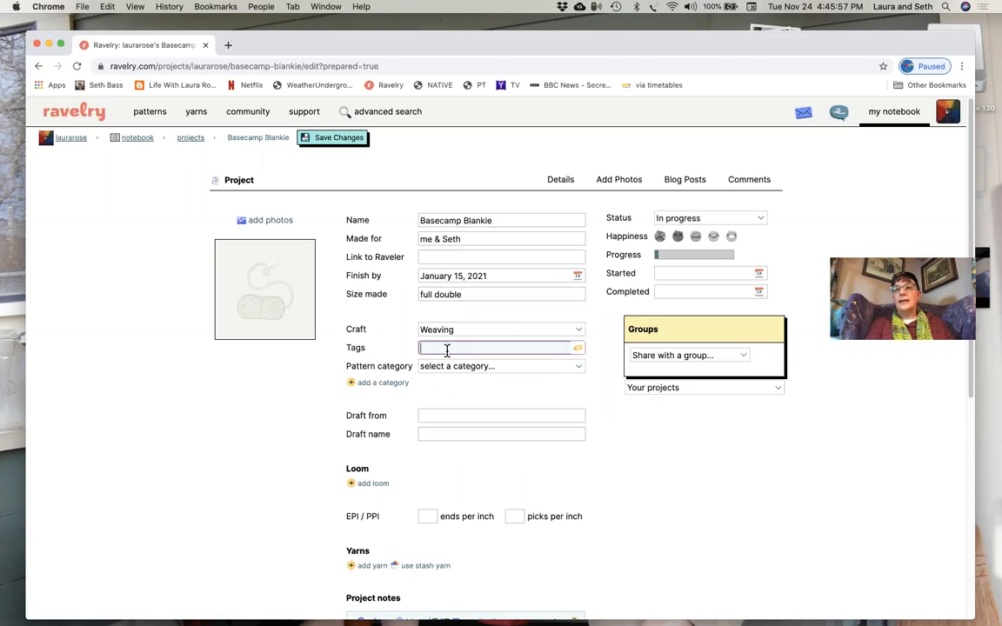
text(s)
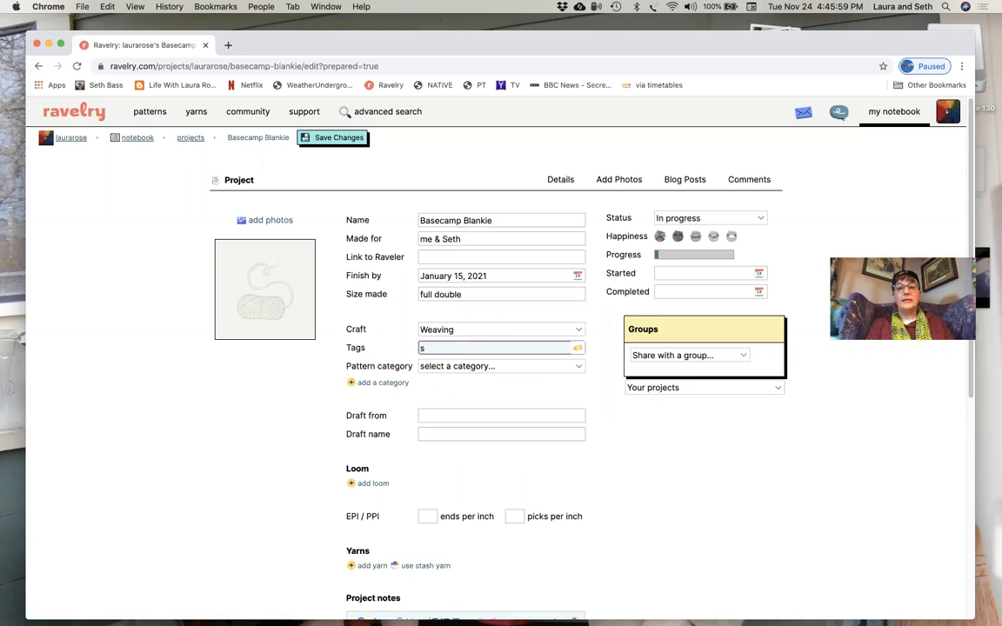
text(aash buster,)
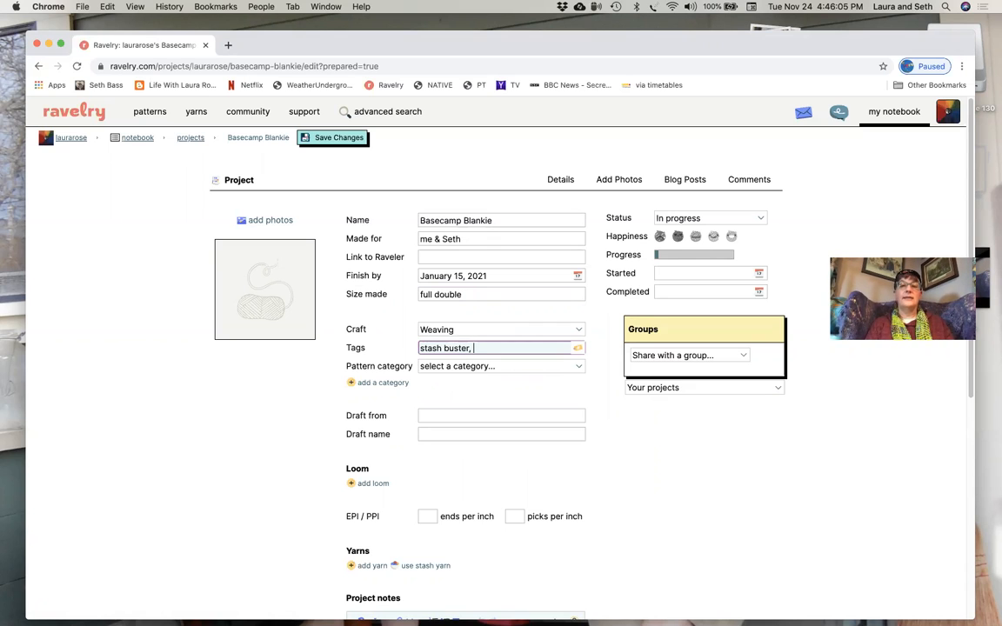
text( wool)
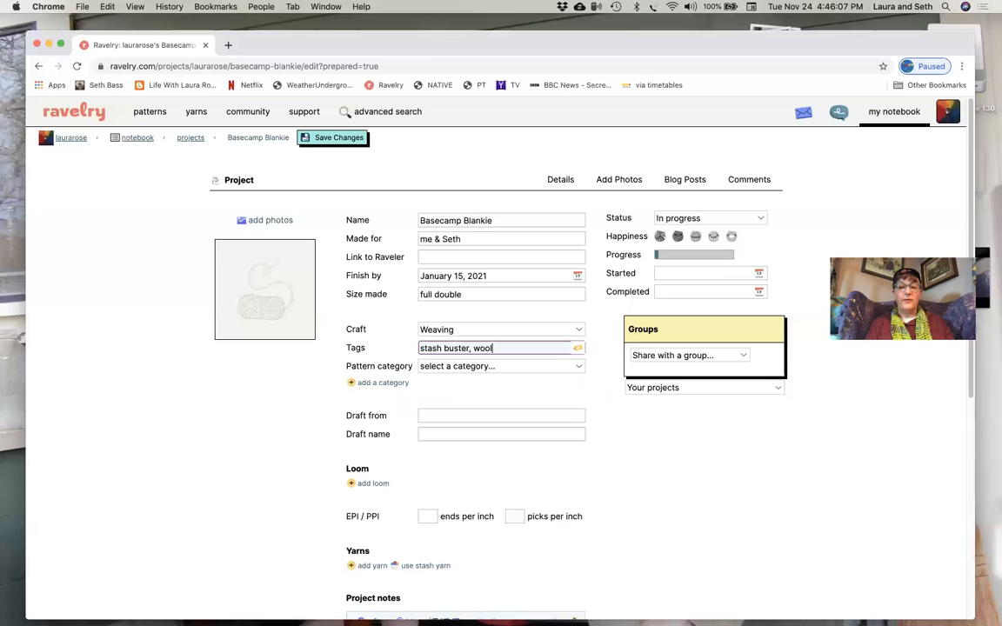
text(y, cozy)
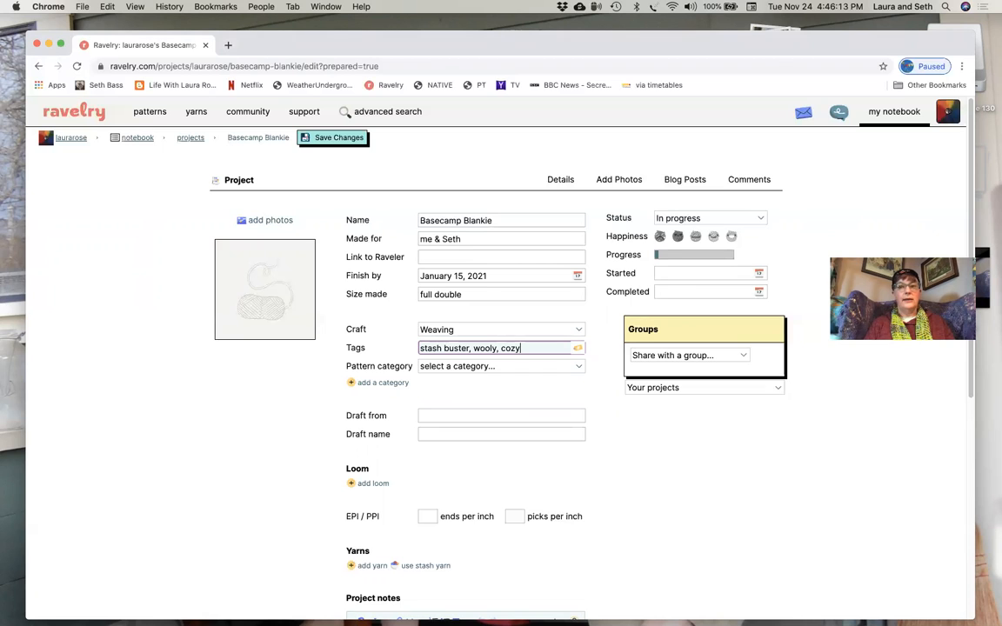
text(, e)
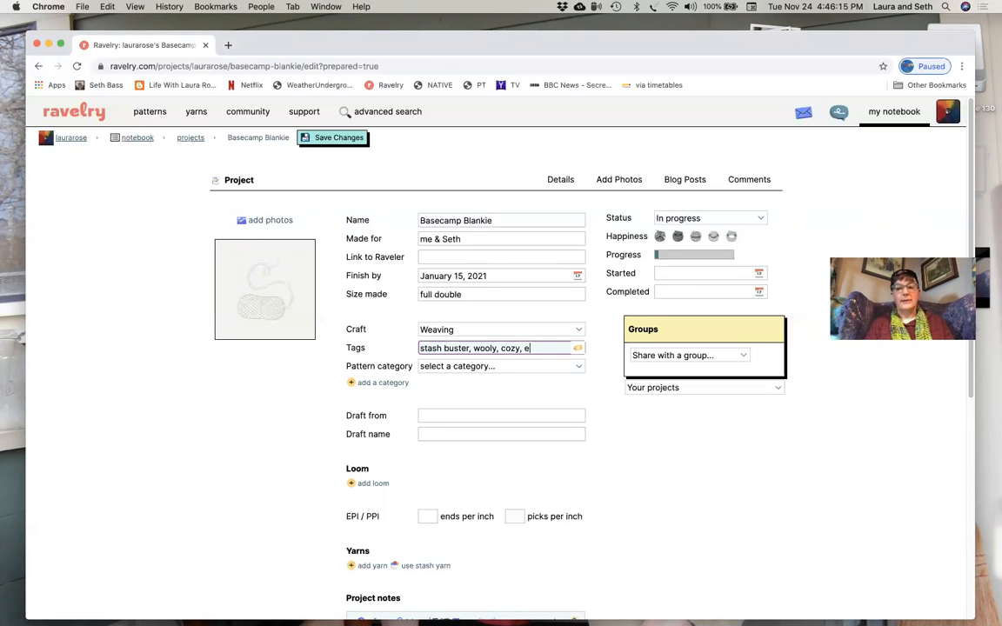
text(asy, pieced)
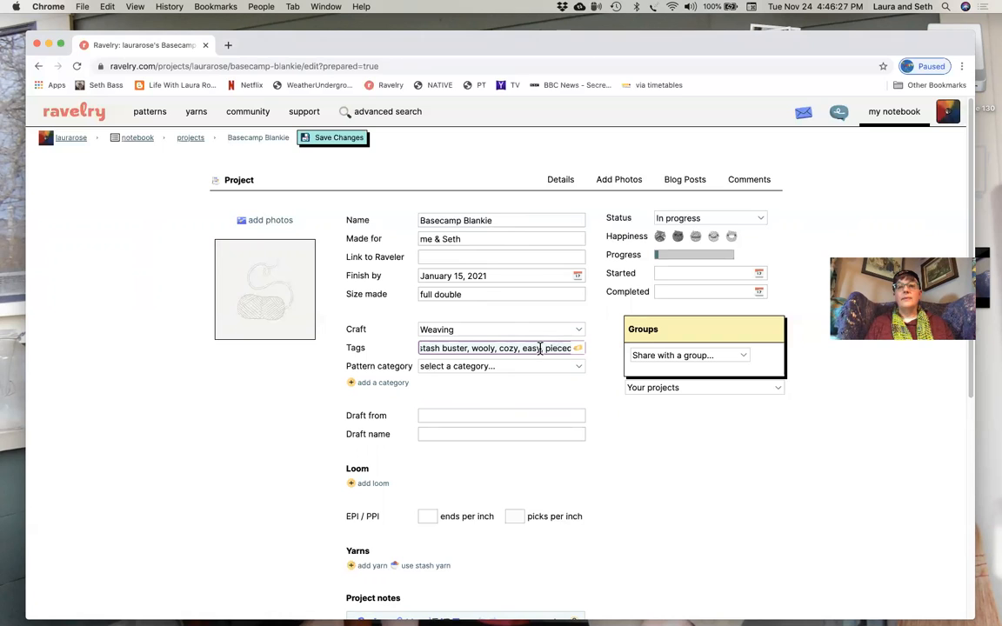
click(553, 344)
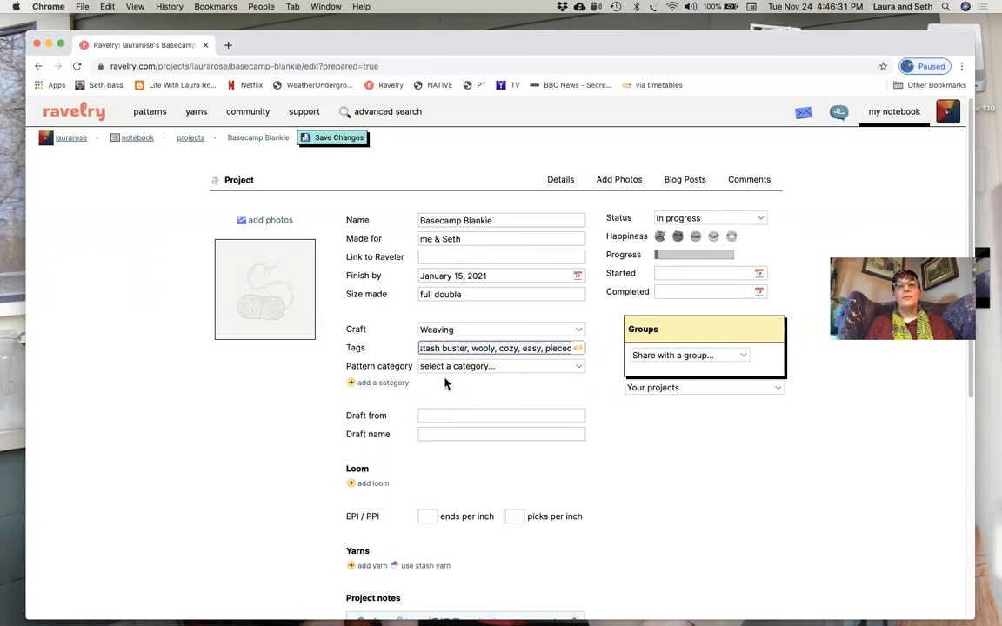
- Set the project's pattern category to Bedspread, found under Home and Blanket
click(581, 371)
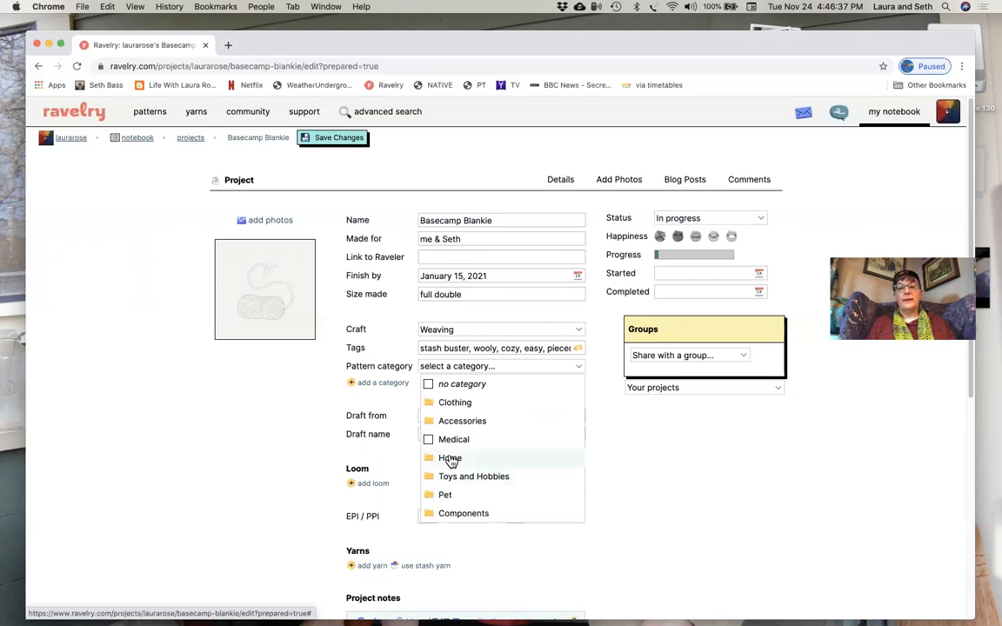
mouse_move(450, 461)
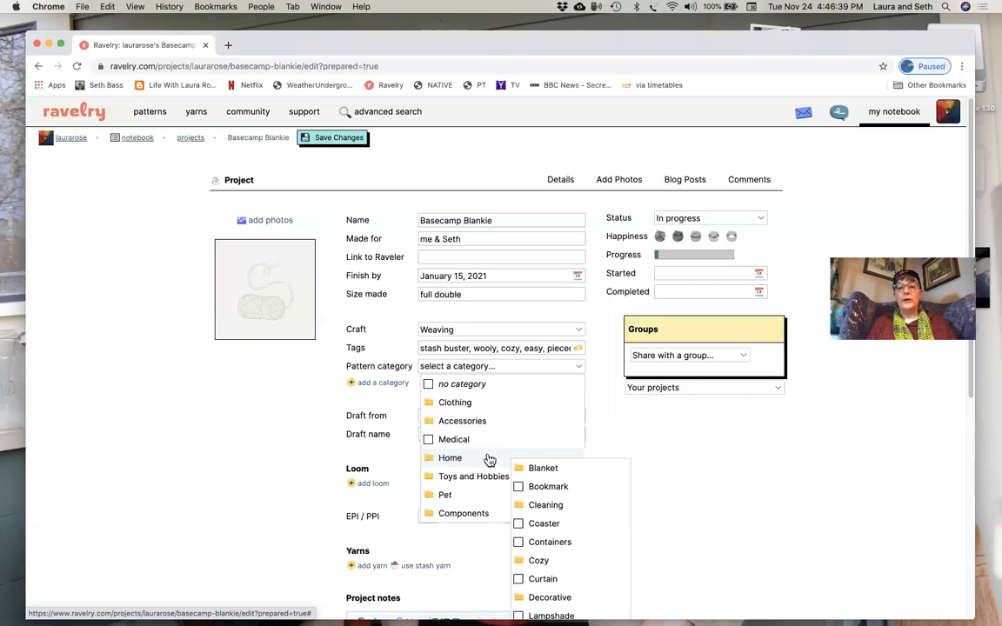
mouse_move(543, 470)
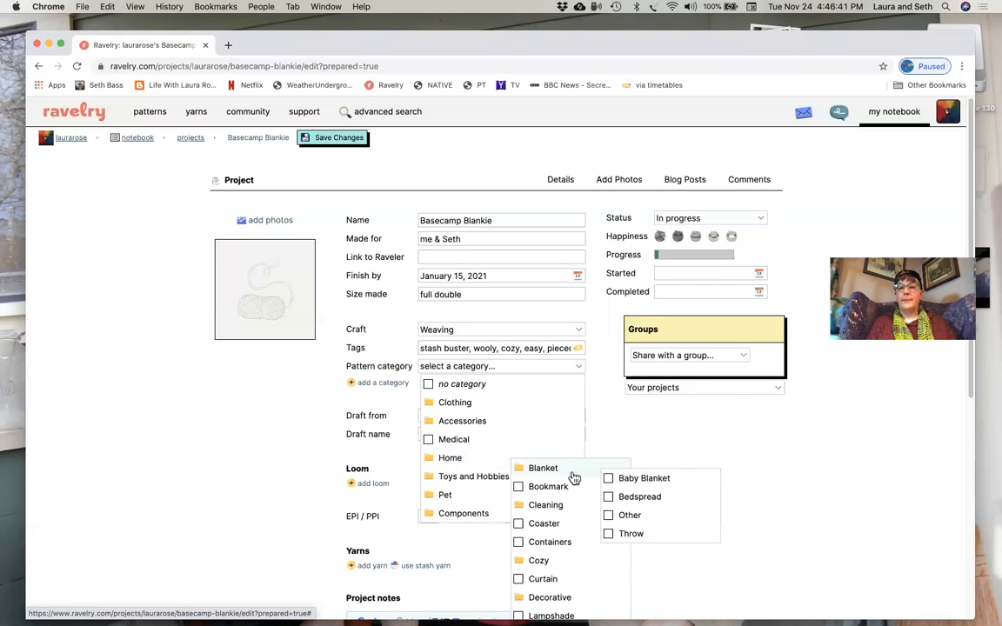
click(608, 497)
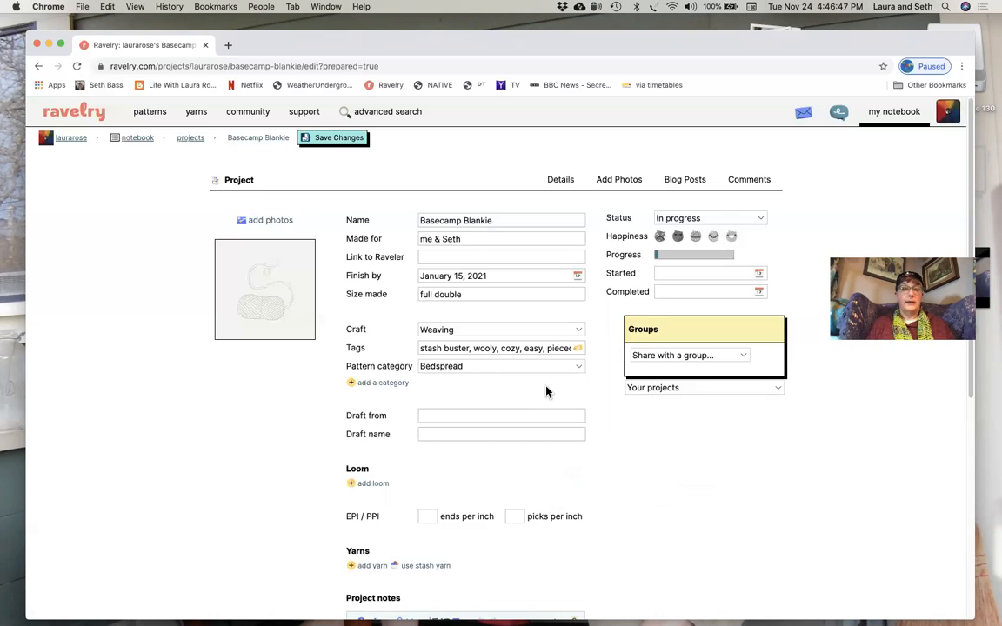
- Enter "my brain" as the source the weaving draft comes from
scroll(545, 391, down, 2)
click(474, 357)
text(my brain)
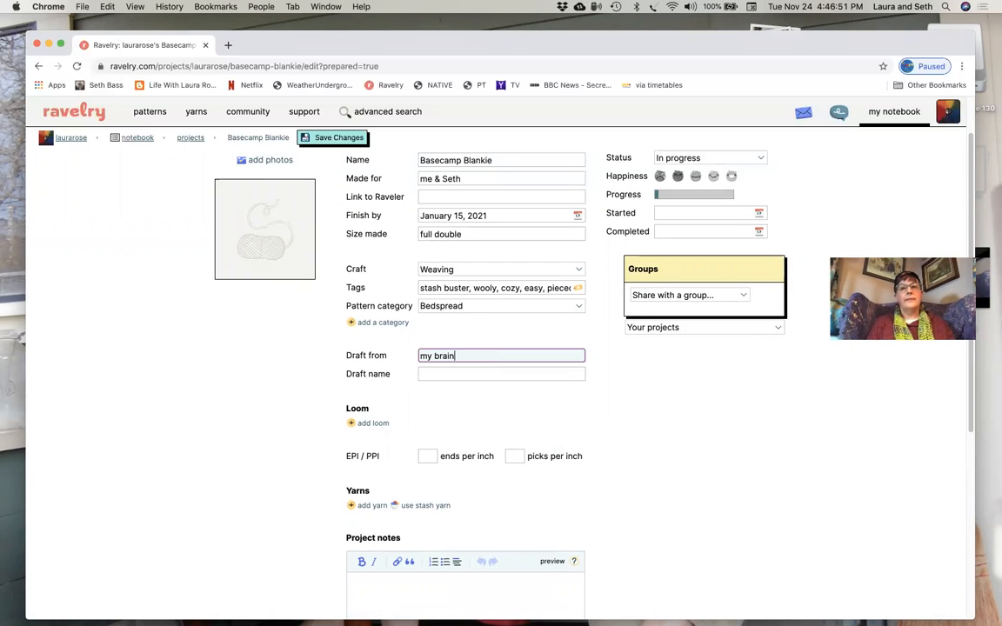
- Enter "plain weave with striped warp" as the draft name, correcting the spelling of "plain"
click(466, 372)
text(p)
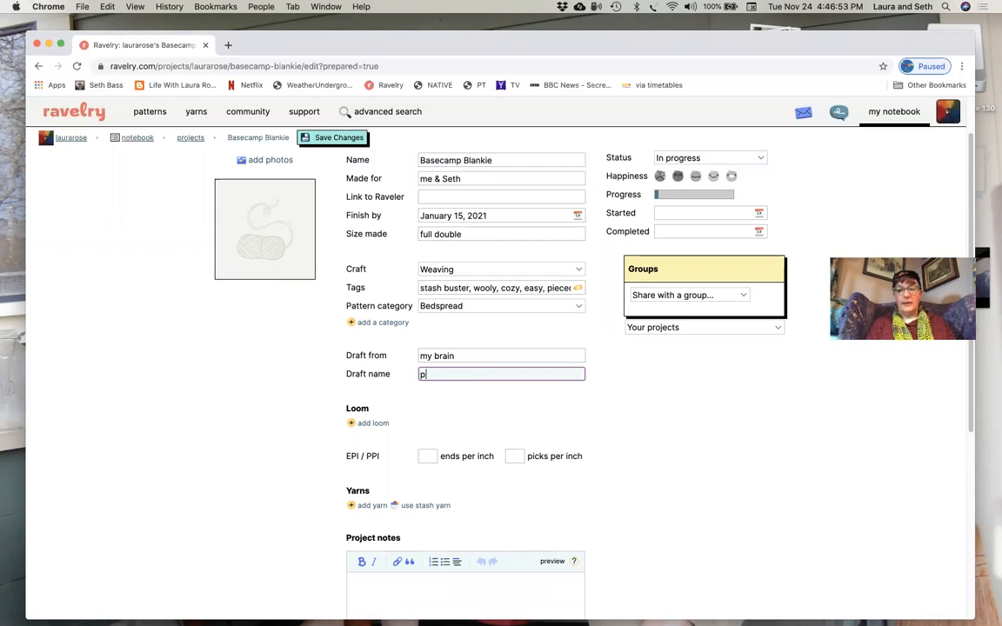
text(laine weave)
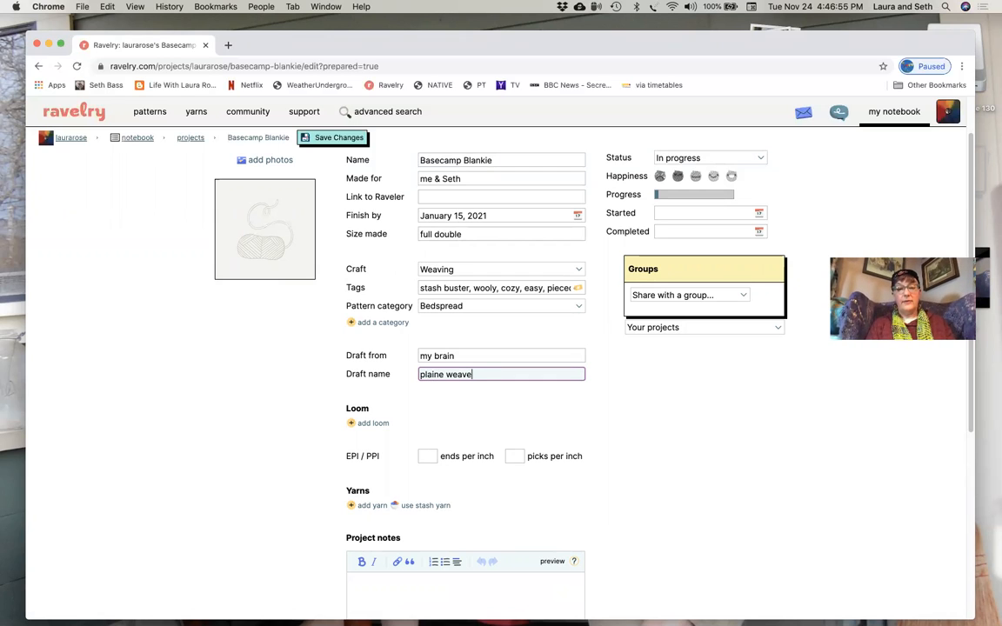
text( with striped warp)
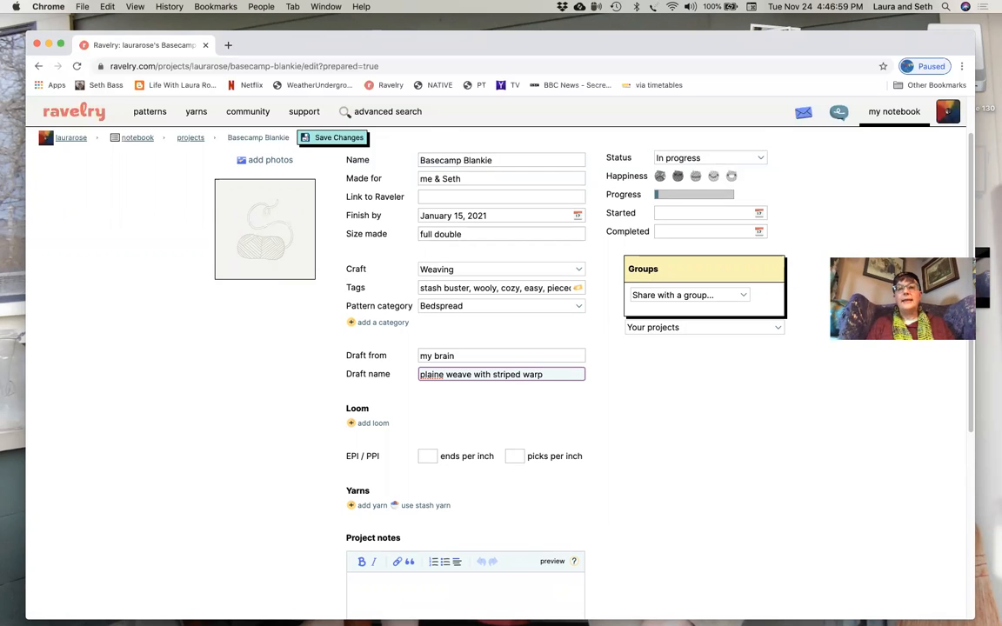
click(445, 375)
key(BackSpace)
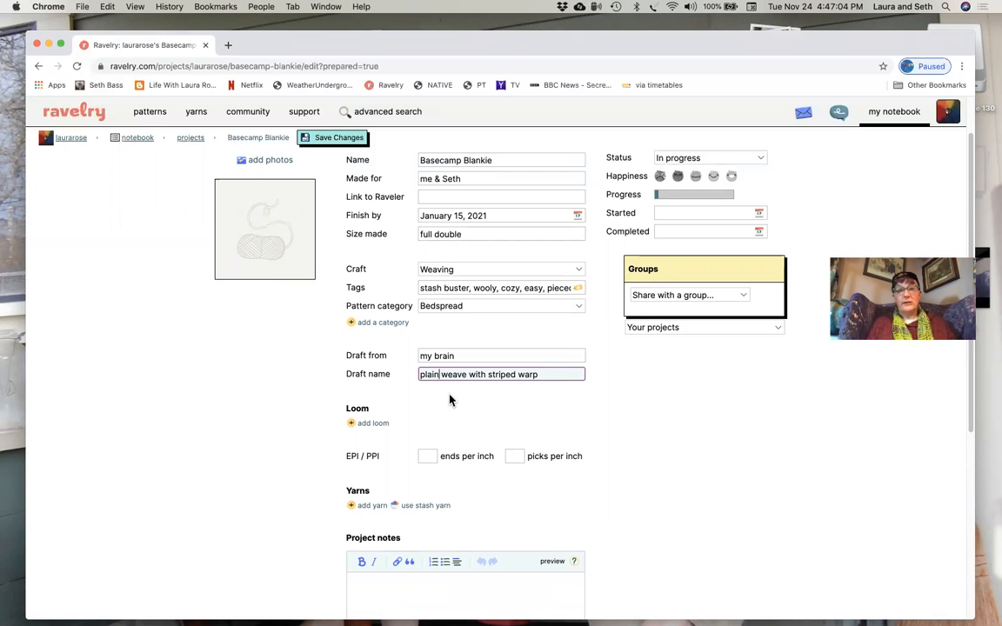
- Fill in a new loom entry named "lap loom" with brand "Harrisville" and model "lap loom"
scroll(513, 404, down, 2)
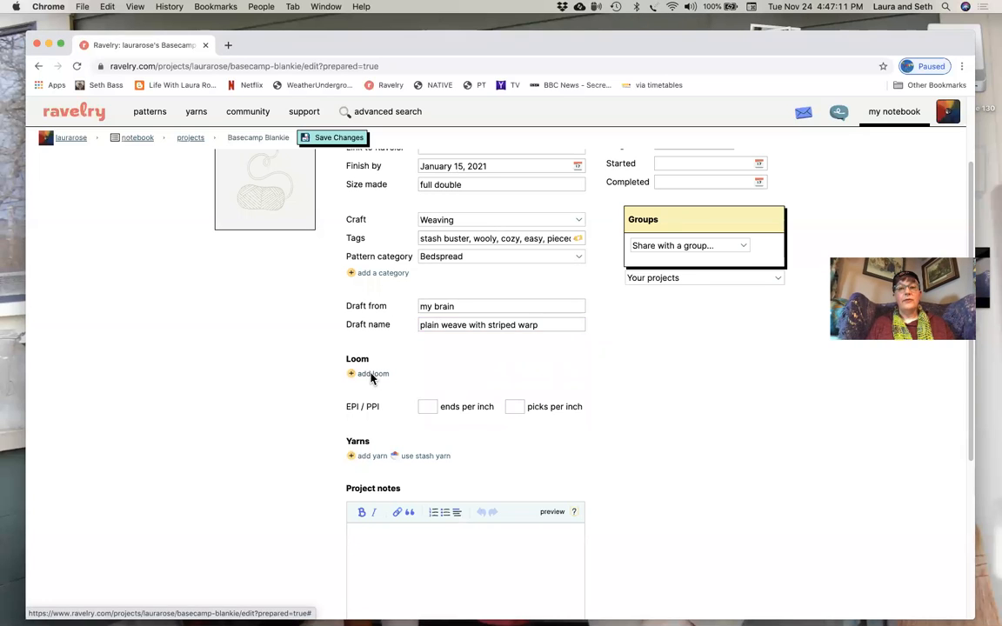
click(373, 376)
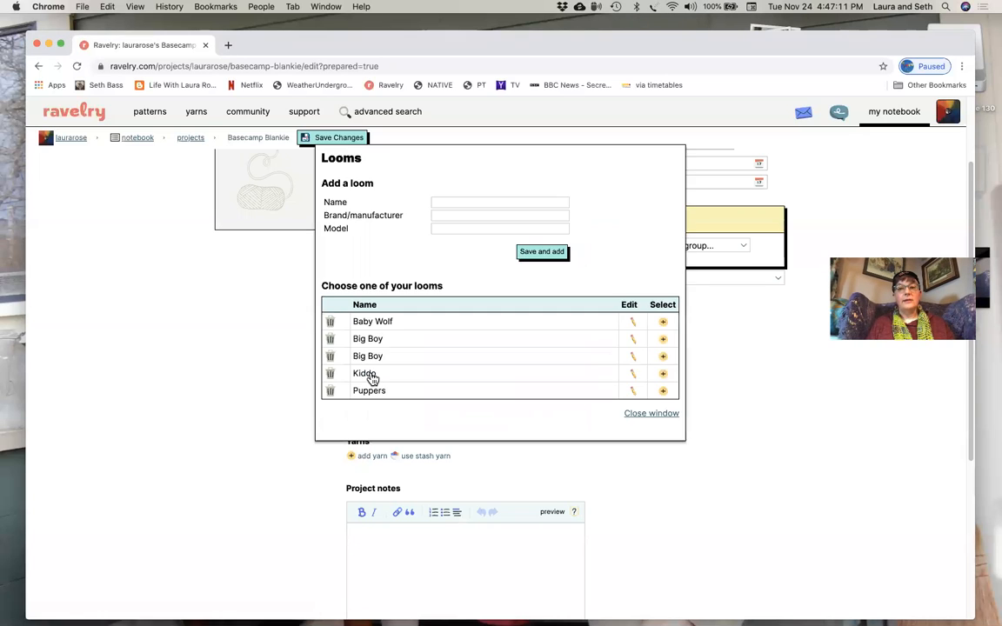
click(446, 202)
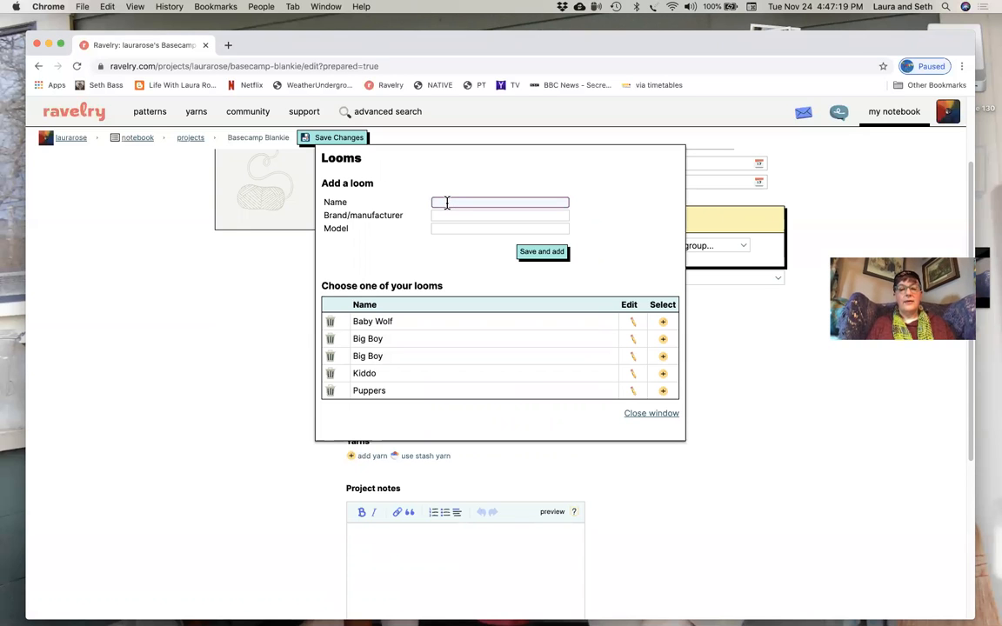
text(lap loo)
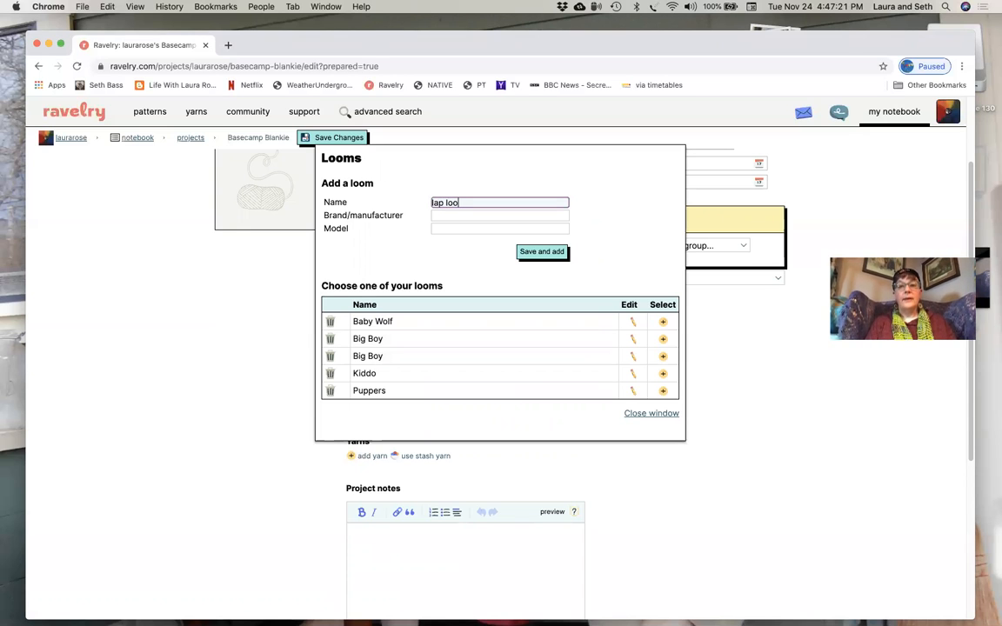
text(m)
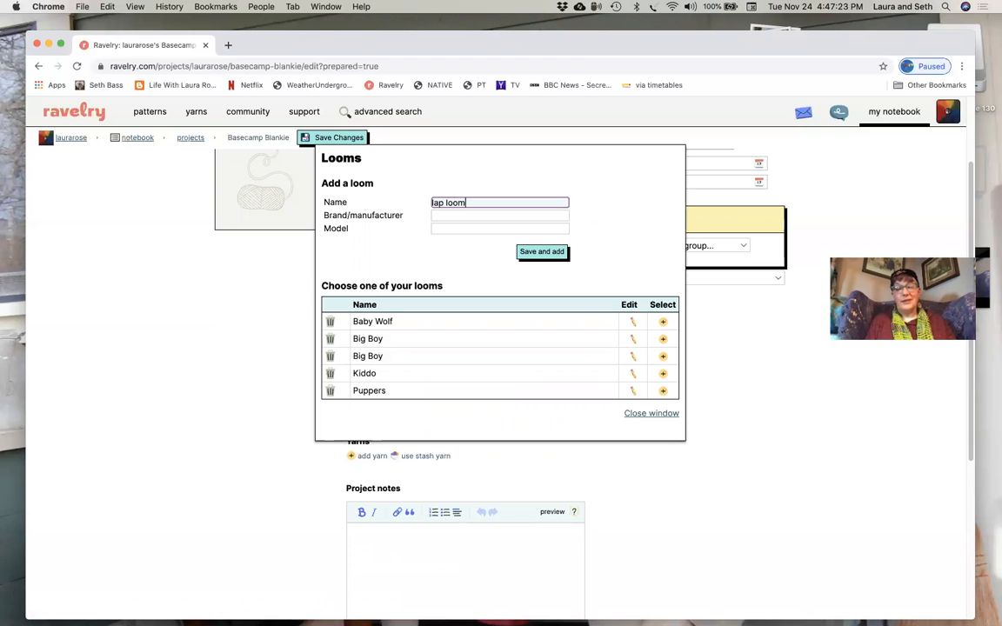
click(448, 216)
text(Harrisville)
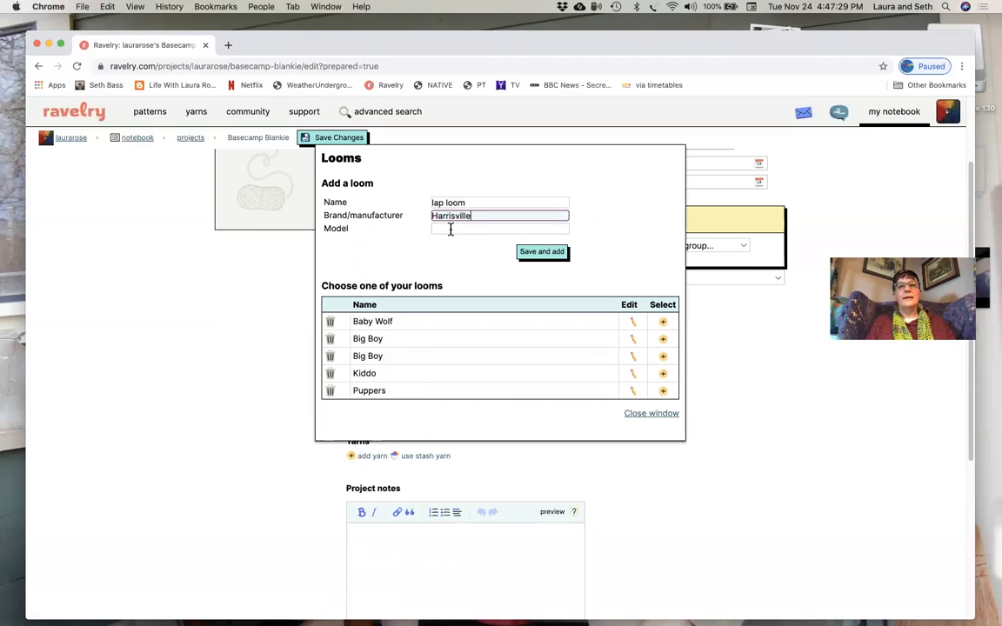
click(451, 229)
text(lap loom)
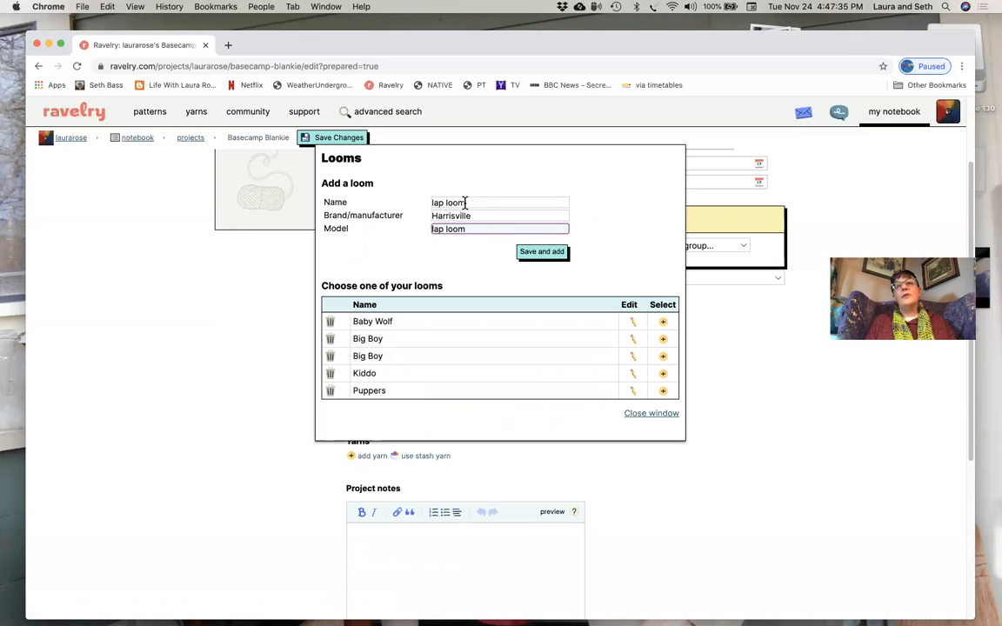
- Rename the new loom entry to "Little Friendly", then save it and add it to the project
drag(470, 204, 423, 206)
text(Littlew)
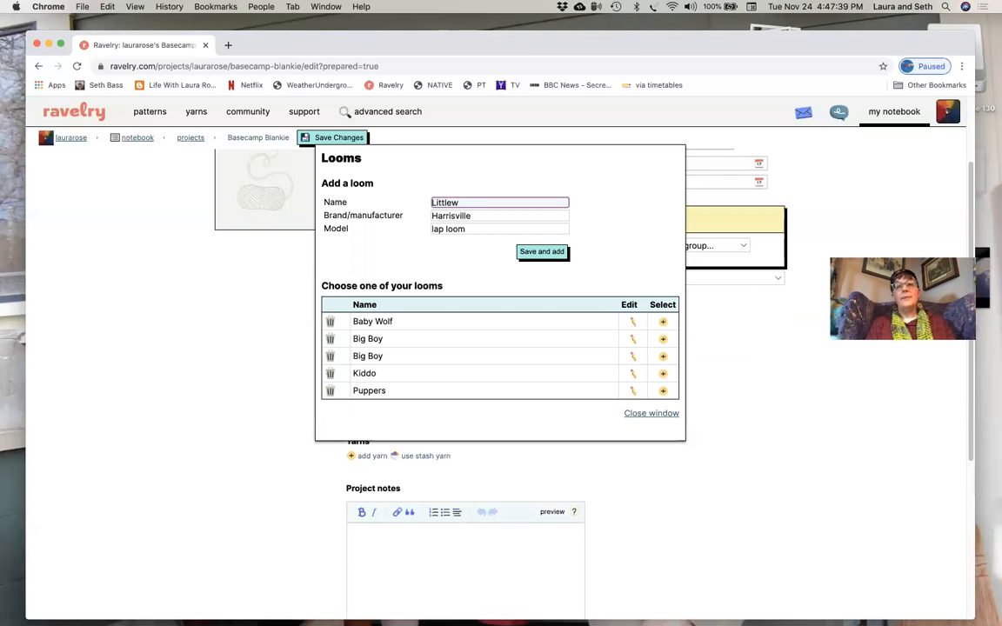
key(BackSpace)
text( Friendly)
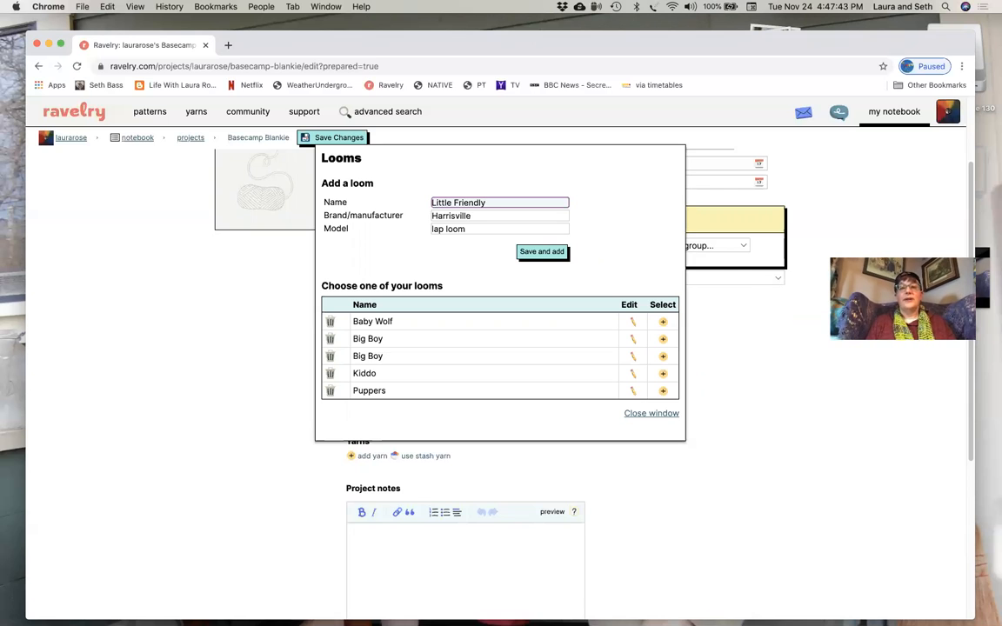
click(537, 252)
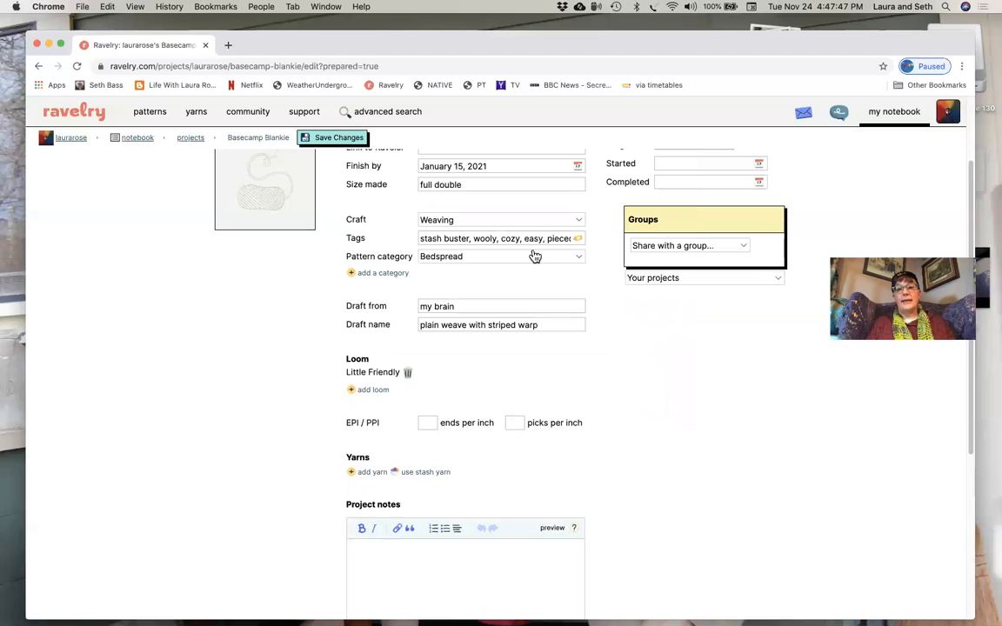
- Remove the Little Friendly loom from the project and select the saved Baby Wolf loom instead
click(408, 373)
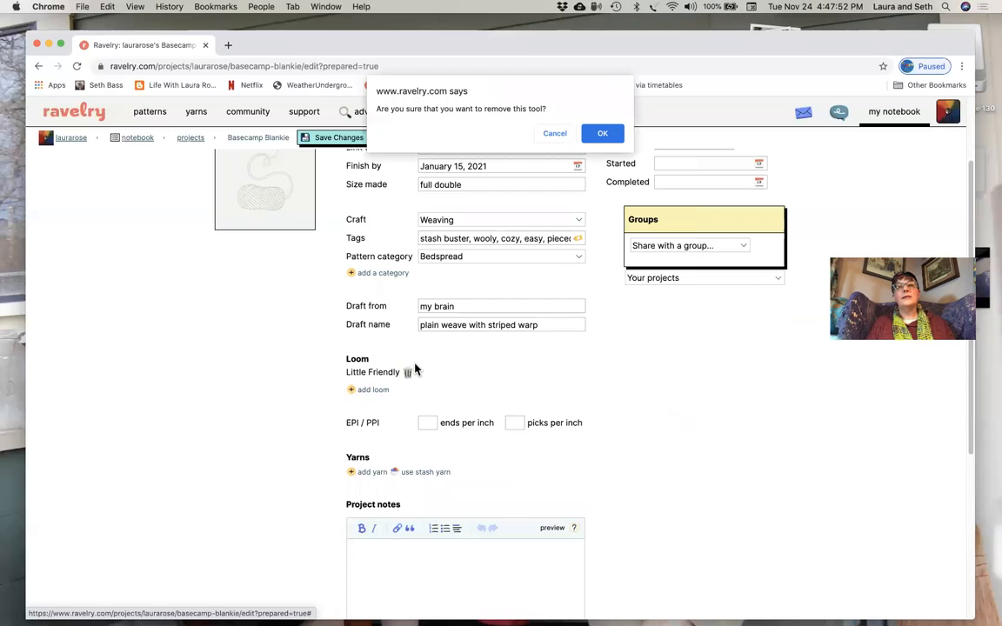
click(600, 135)
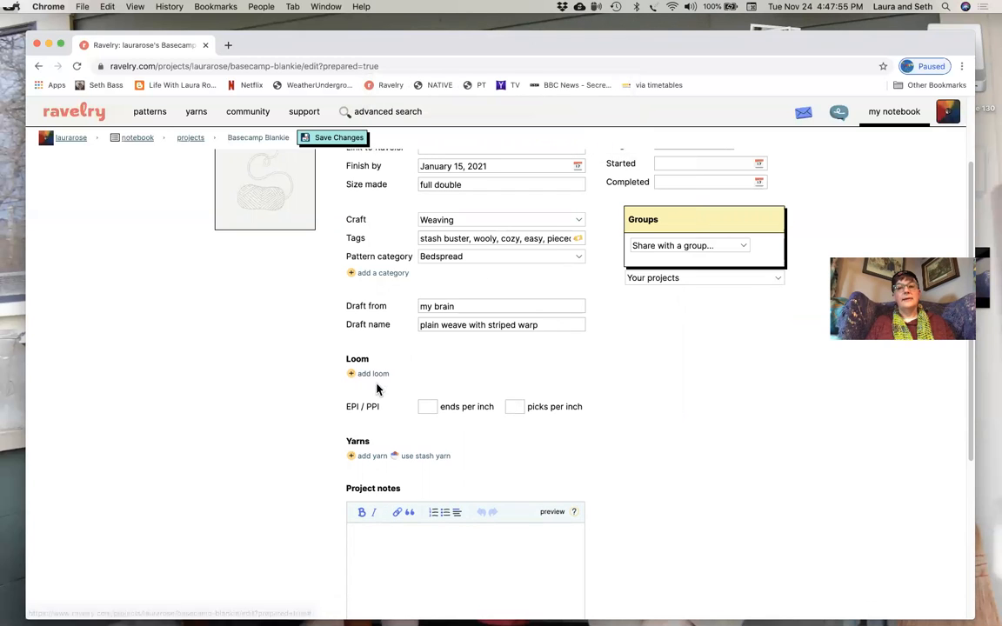
click(375, 374)
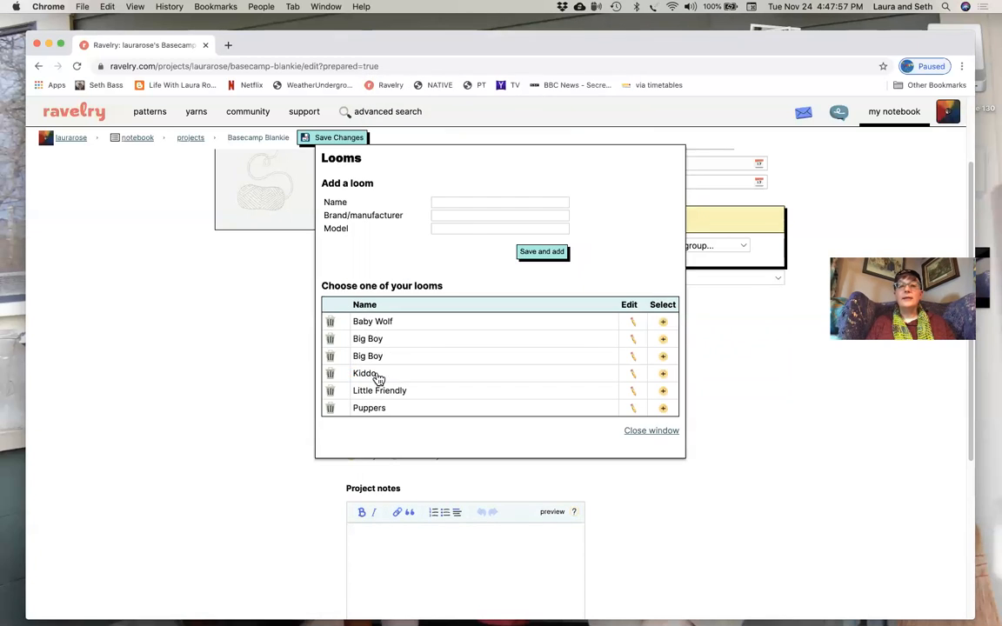
click(664, 323)
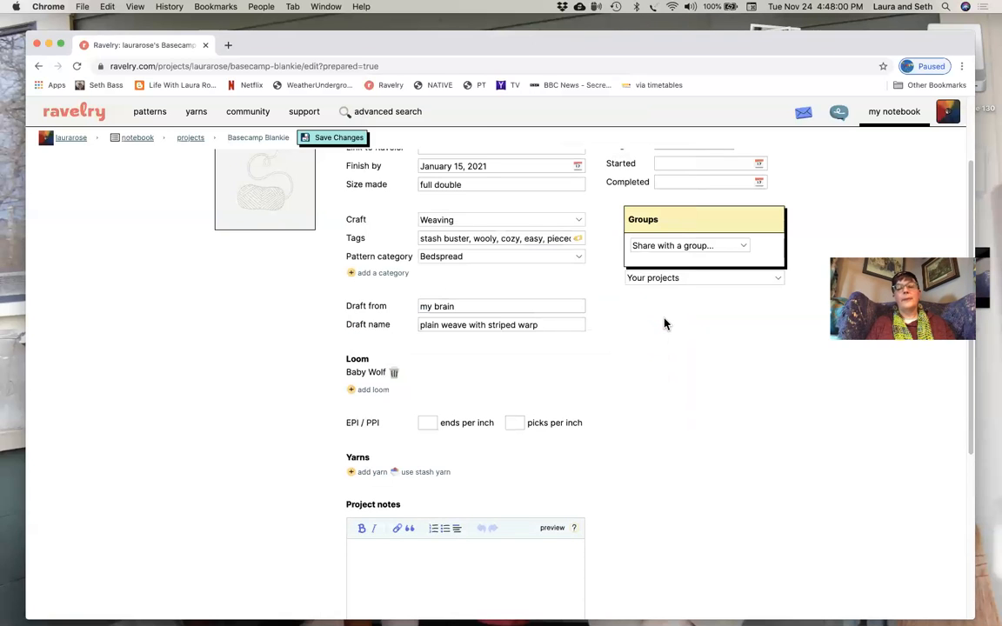
- Set the project's sett to 6 ends per inch and 6 picks per inch
click(428, 423)
text(6)
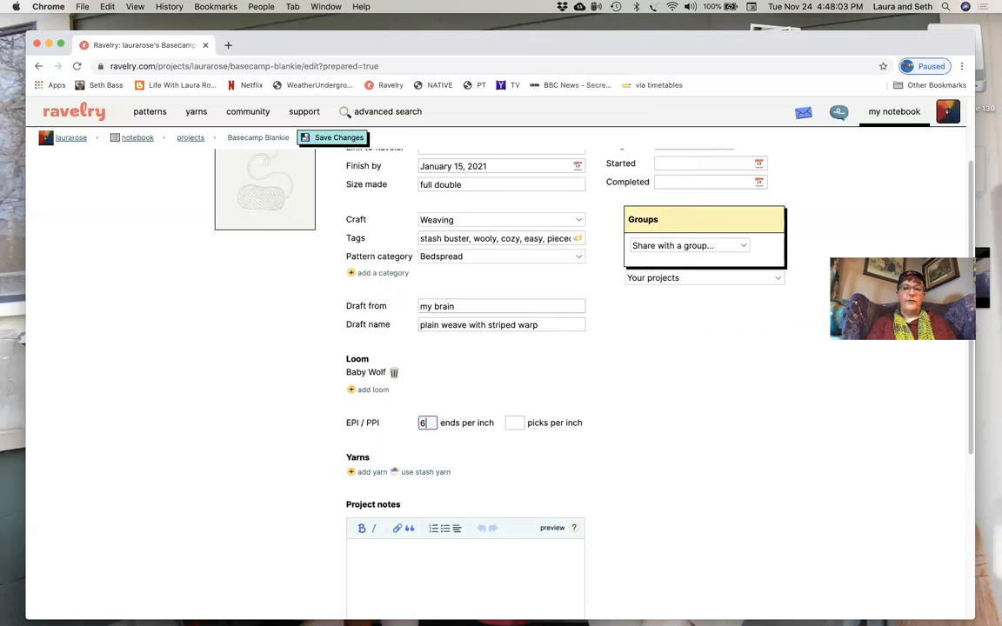
click(515, 423)
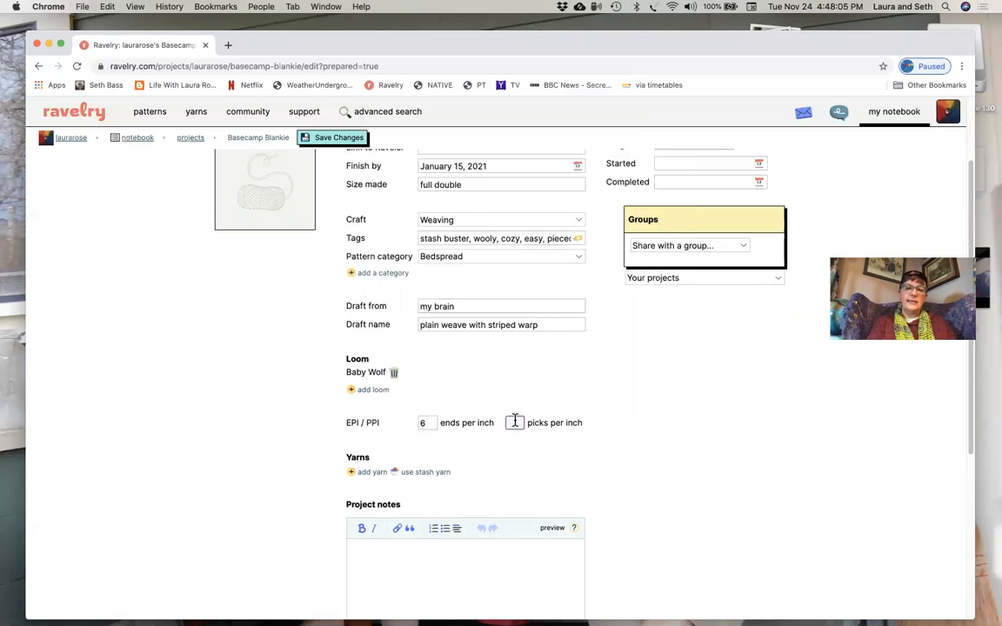
text(6)
scroll(574, 416, down, 2)
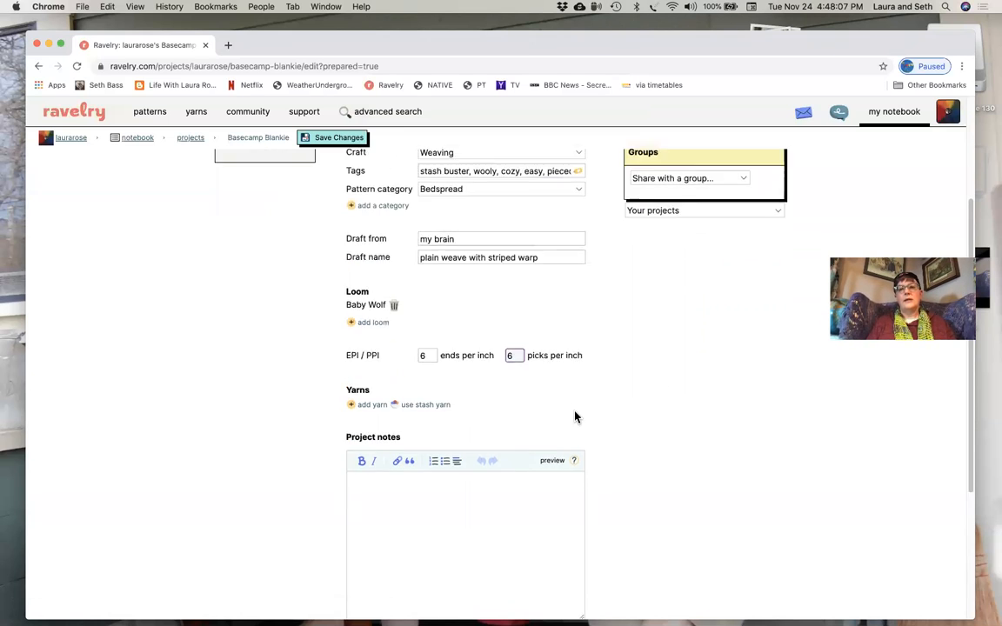
scroll(574, 417, down, 1)
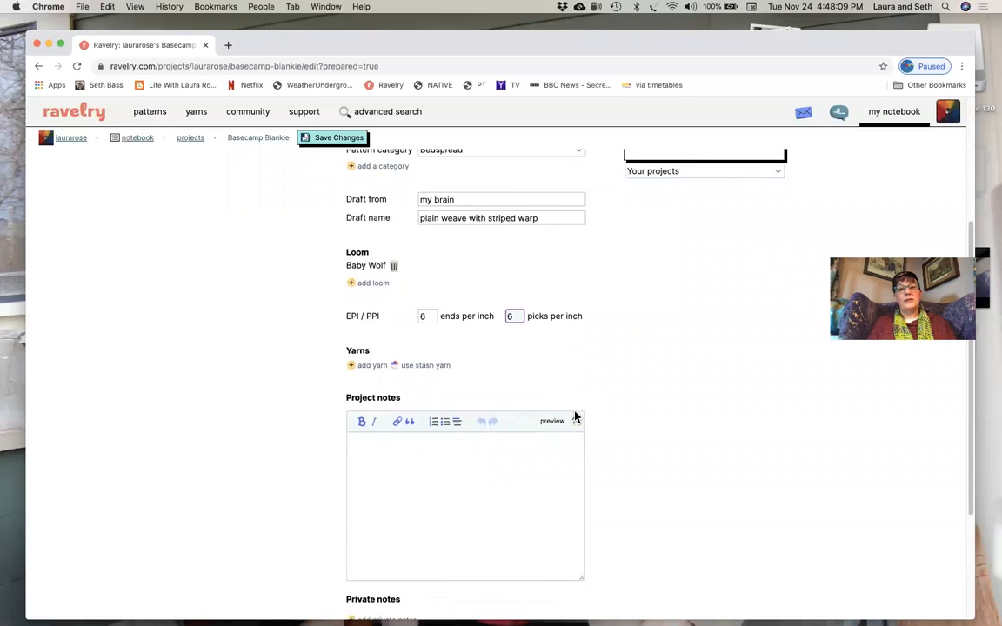
- Add a yarn to the project, search for "Reynolds turnberry" and link it to Reynolds Turnberry Tweed
scroll(574, 417, down, 1)
scroll(522, 392, down, 1)
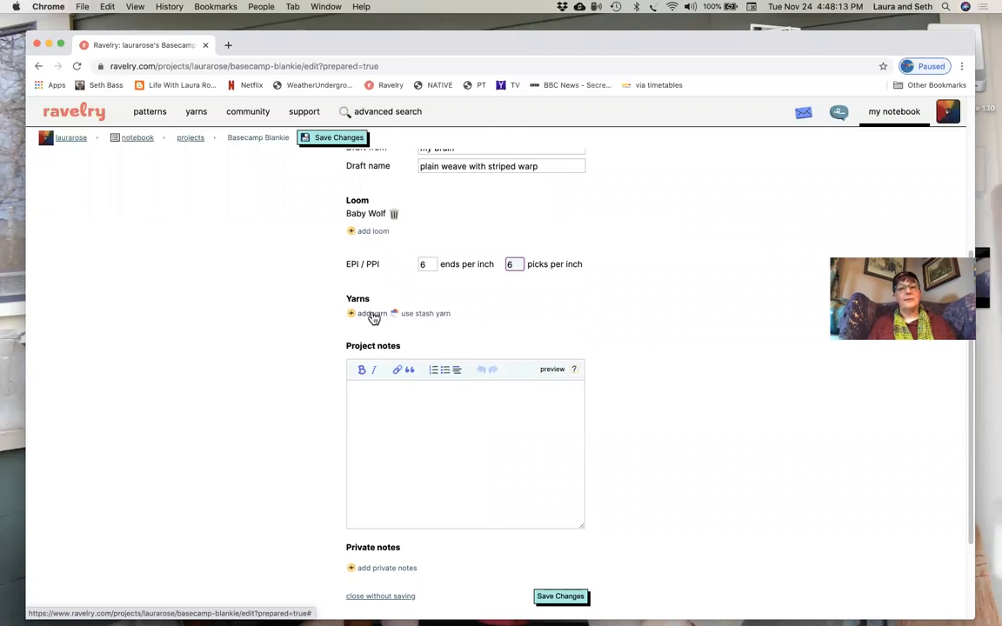
click(372, 314)
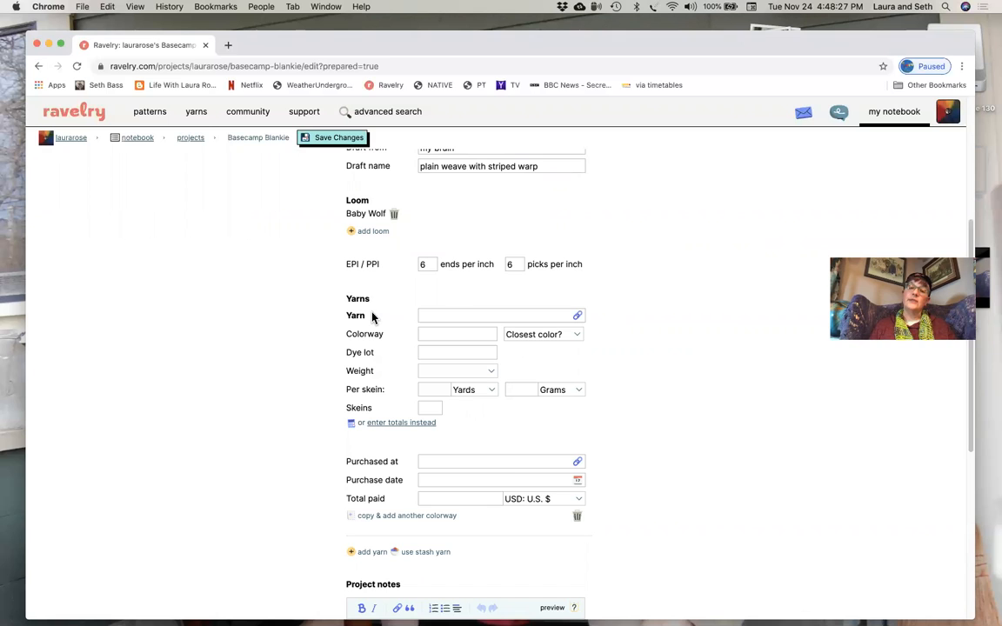
click(430, 317)
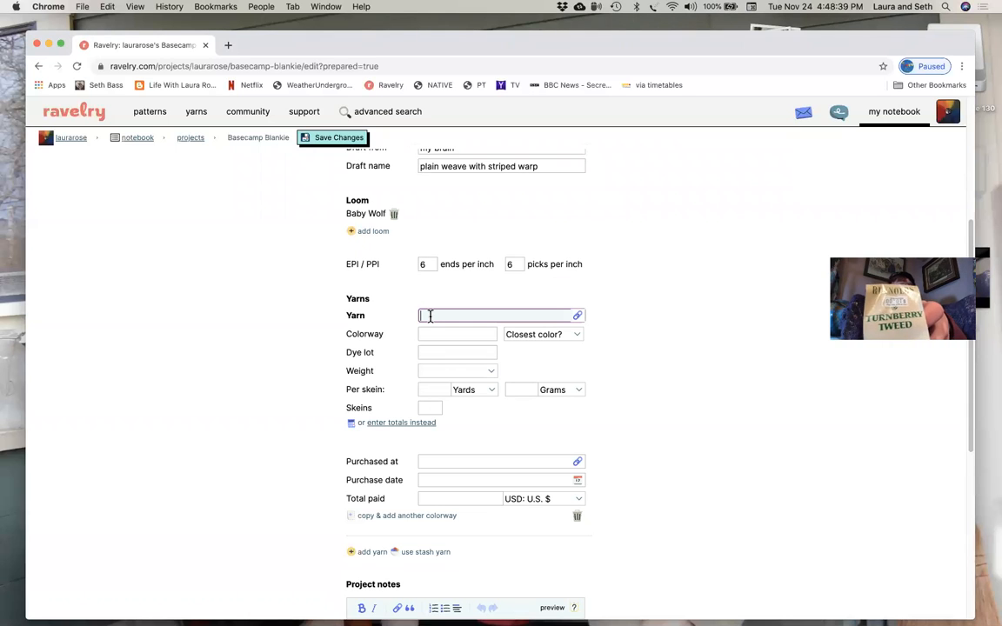
text(Reynolds t)
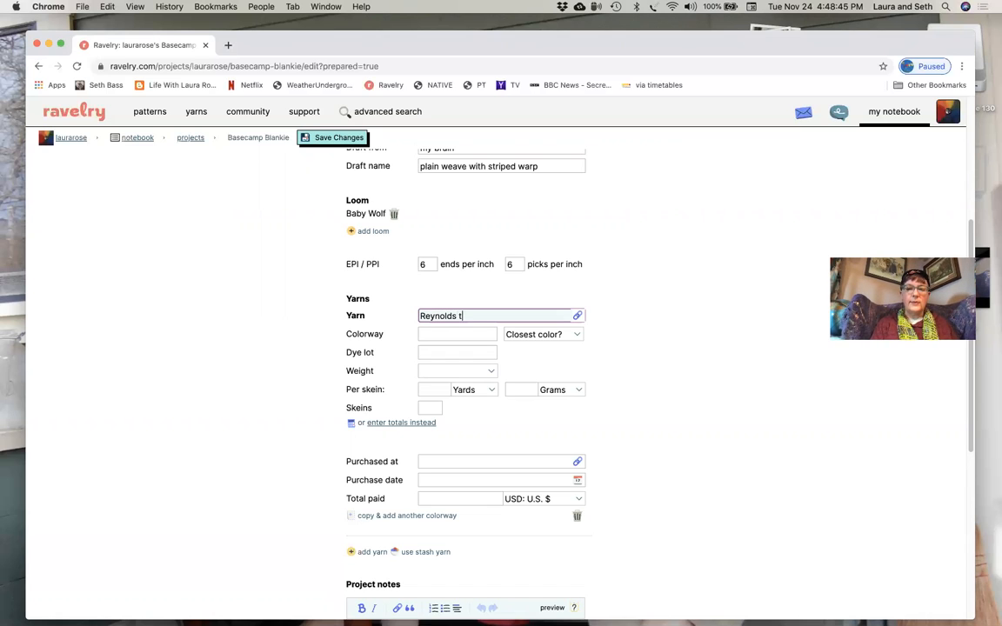
text(urnberry)
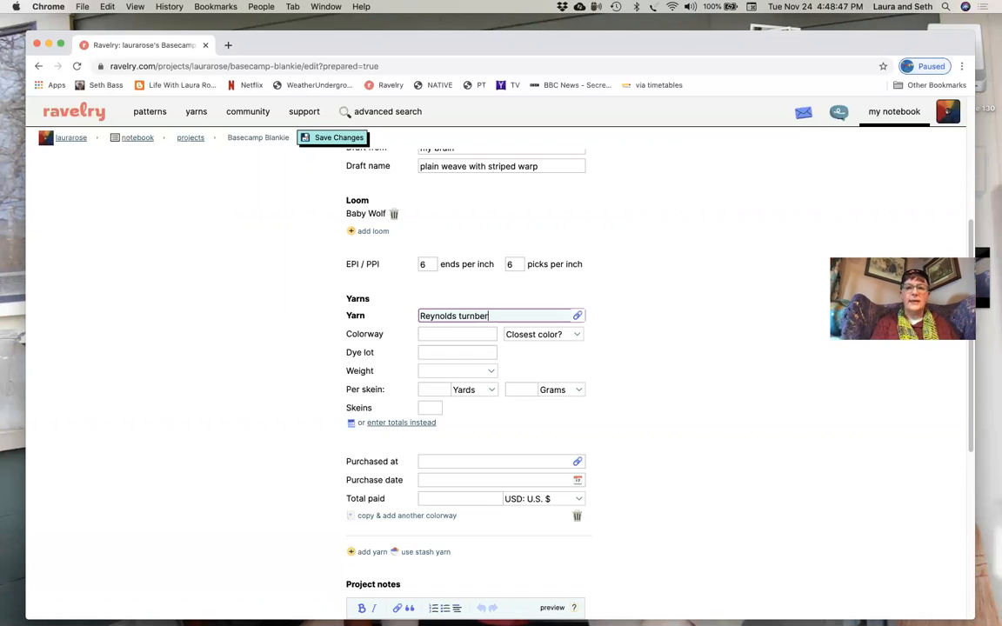
click(578, 318)
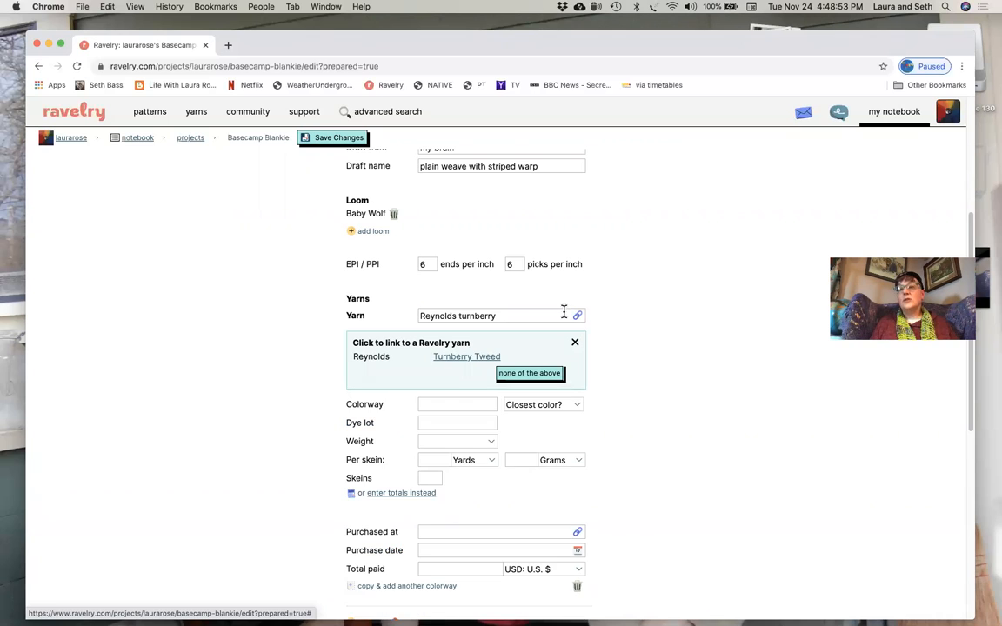
click(464, 358)
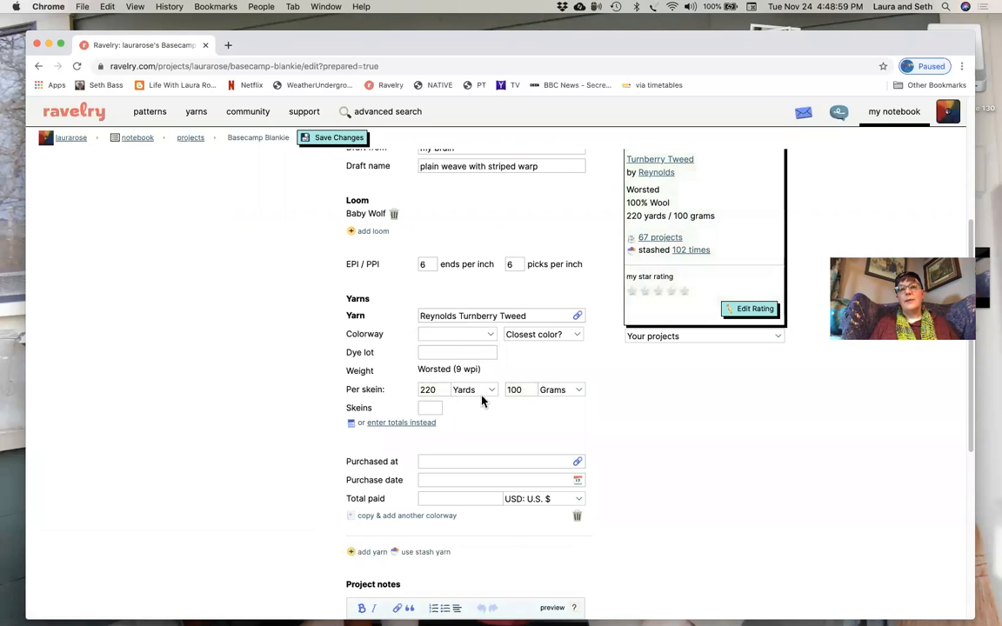
- Set the Turnberry Tweed yarn's colorway to "25 blue heather" and its closest color to Blue
click(452, 337)
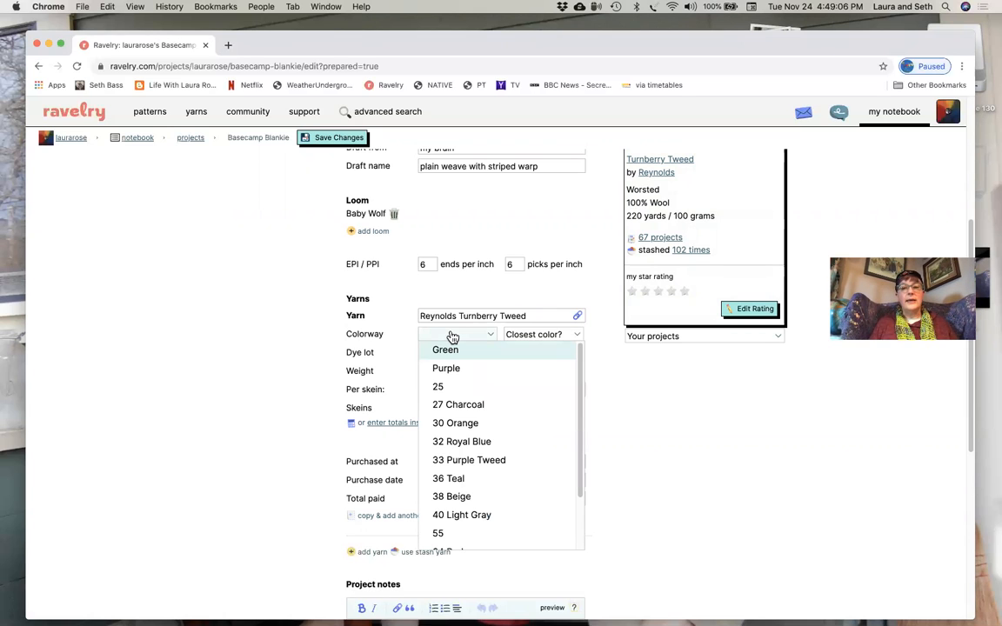
click(439, 388)
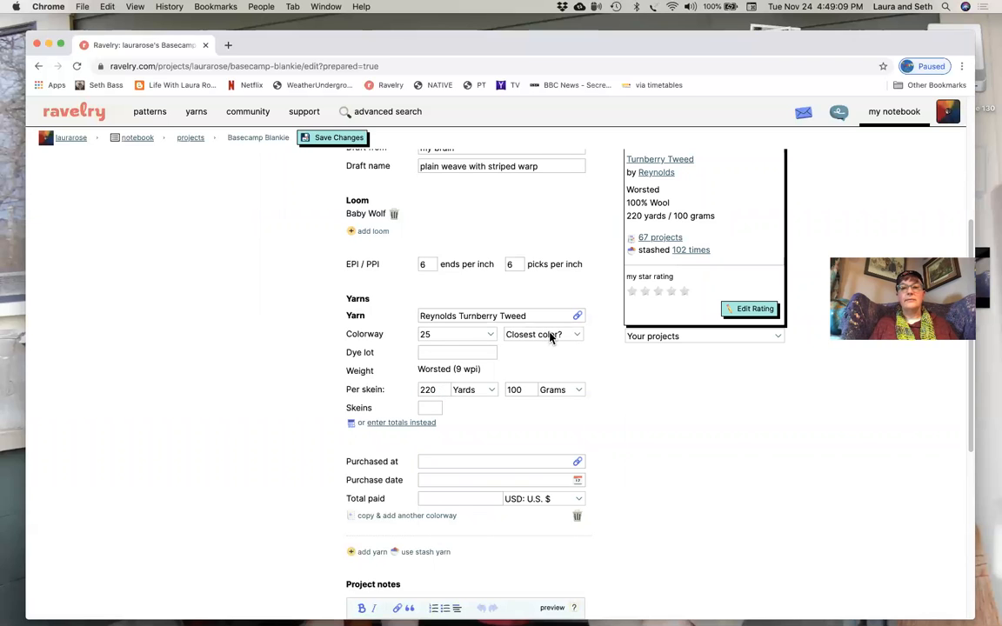
click(454, 335)
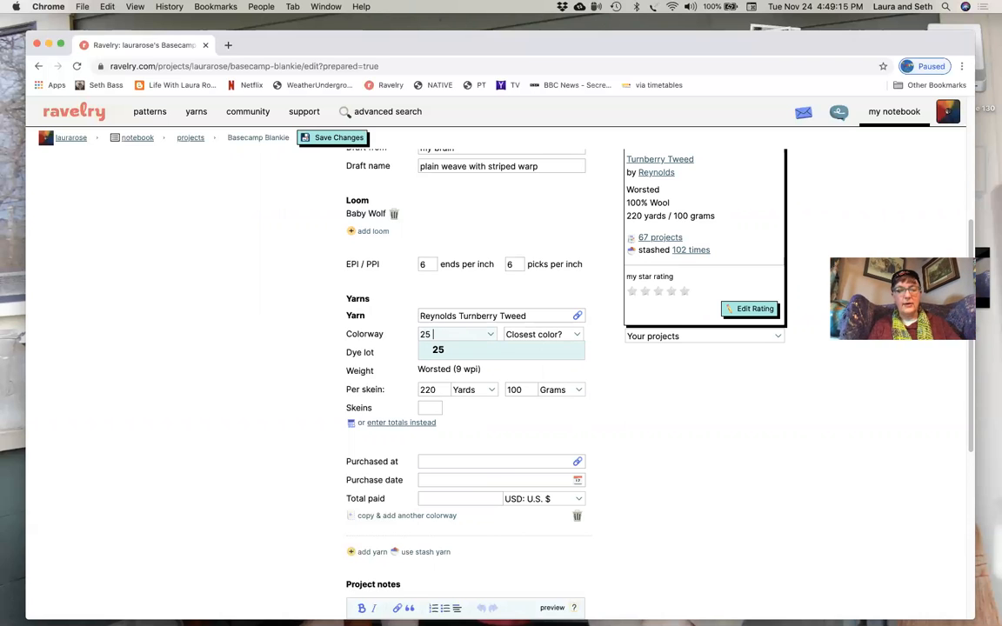
text(blue heather)
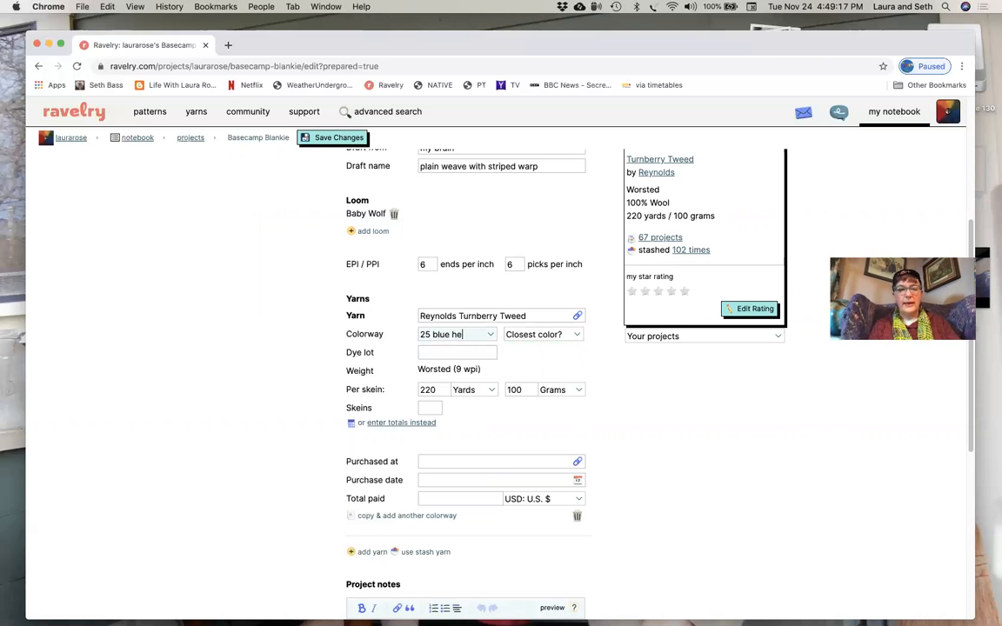
click(567, 335)
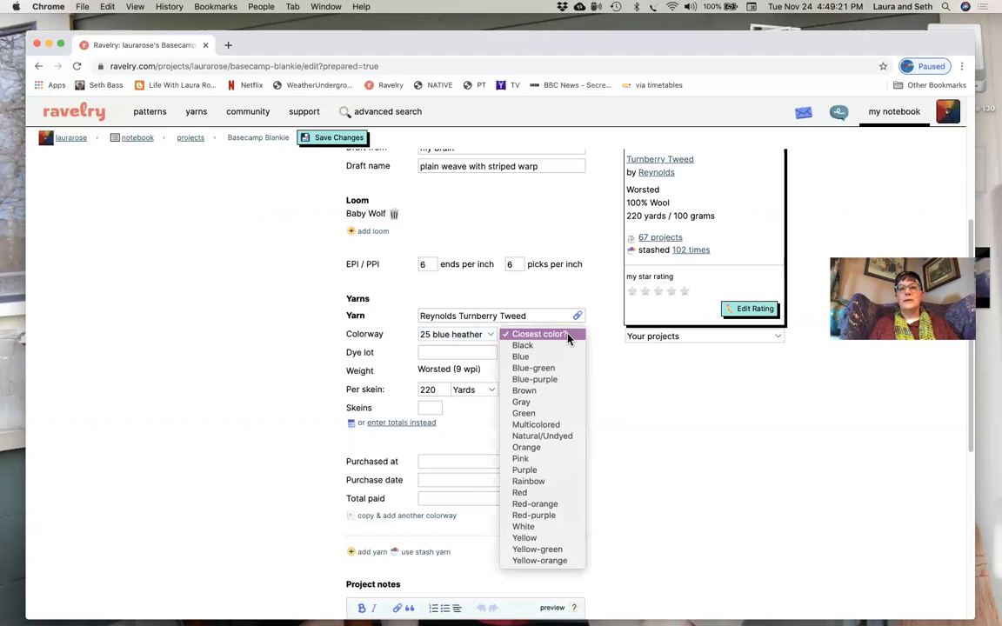
click(538, 357)
- Enter dye lot 2460 and 11 skeins for the Turnberry Tweed yarn
click(446, 353)
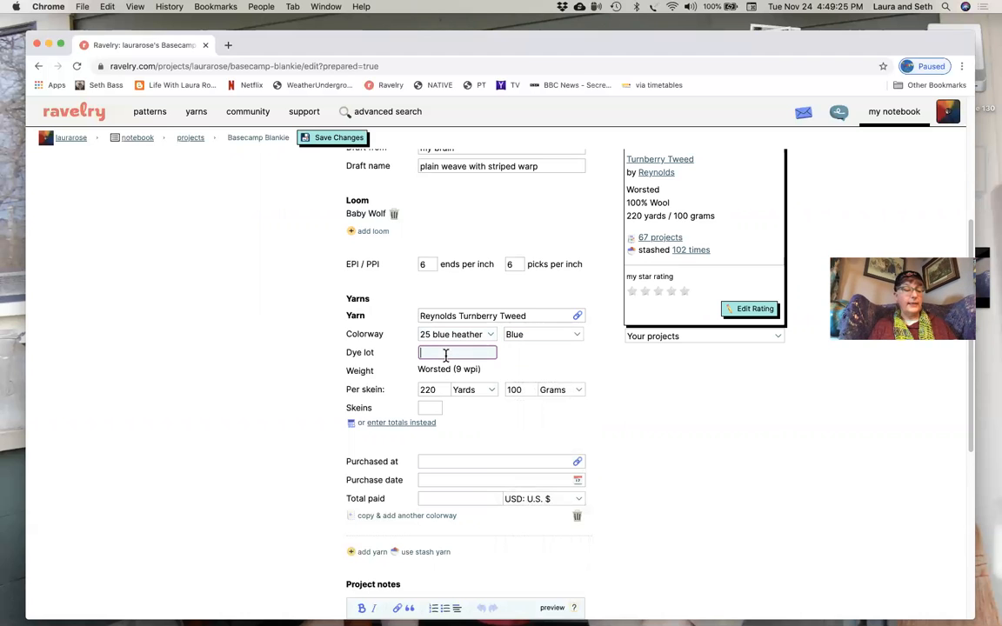
text(2460)
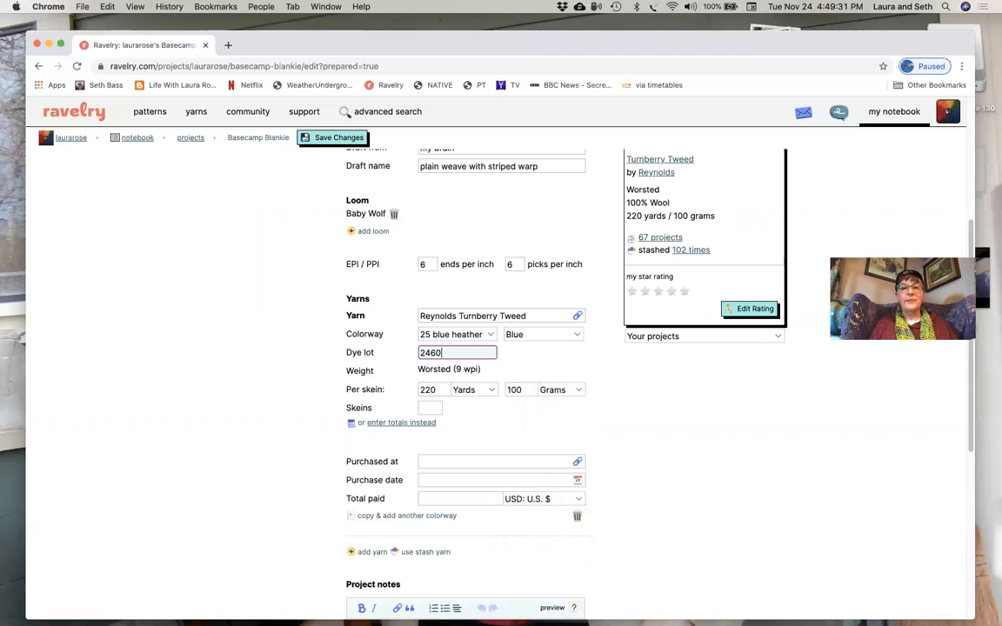
click(429, 408)
text(11)
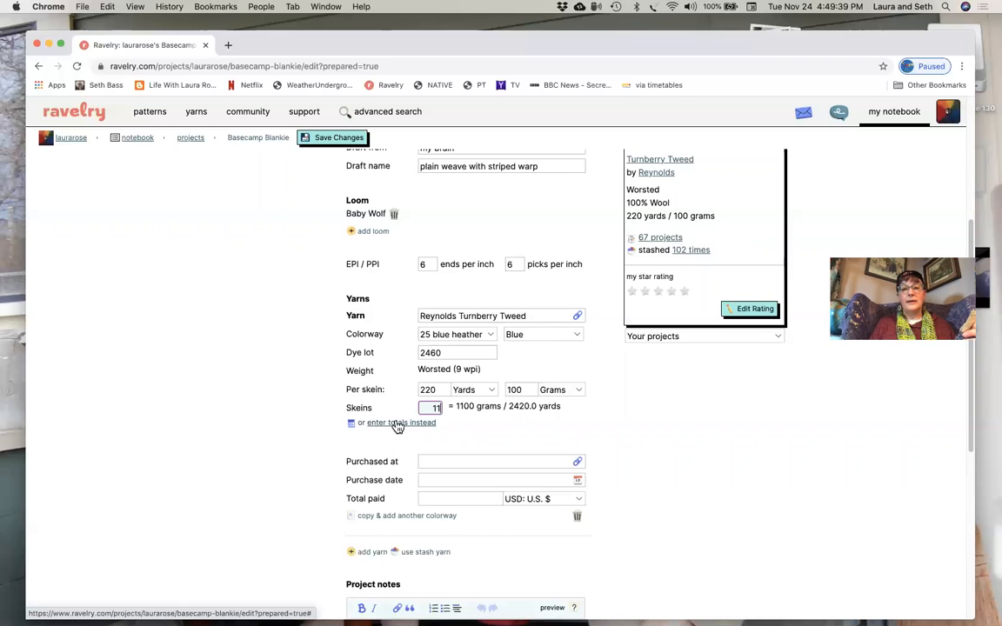
- Search for "cozy" as the yarn's purchase place and link it to the Cozy shop in Eugene, Oregon
click(446, 459)
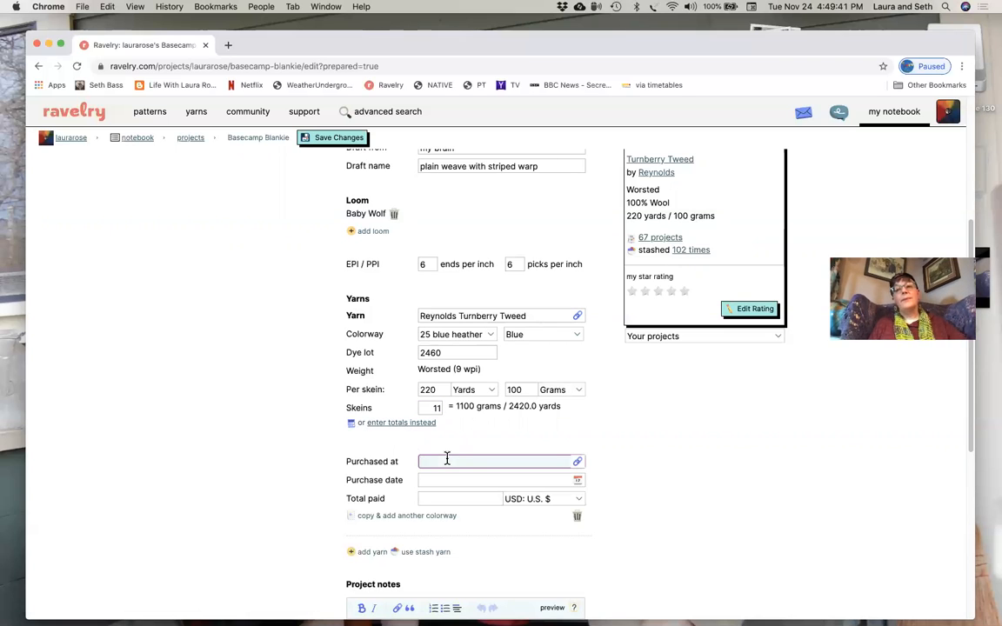
text(cozy)
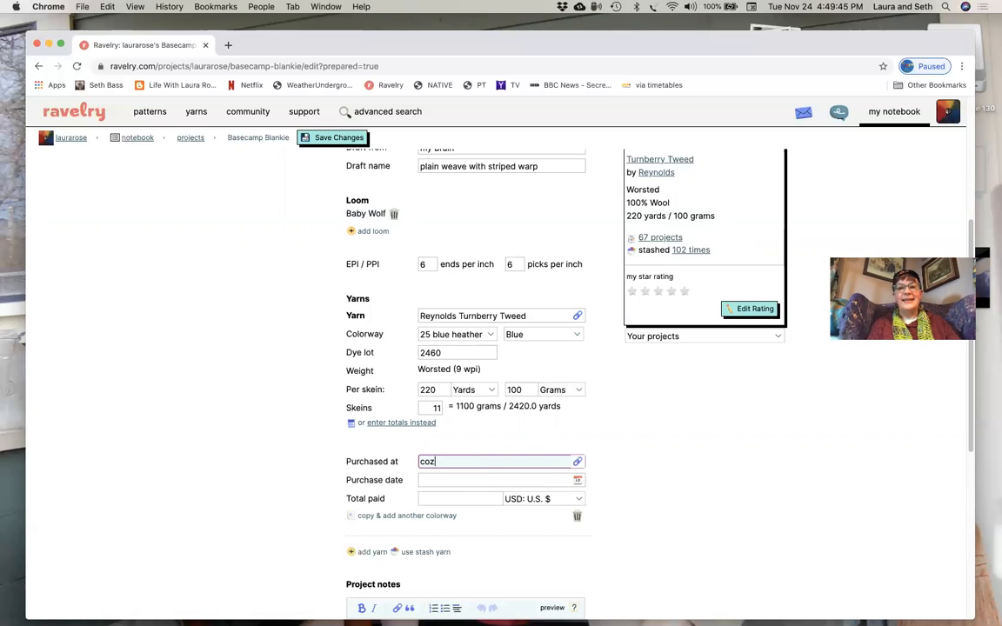
click(577, 462)
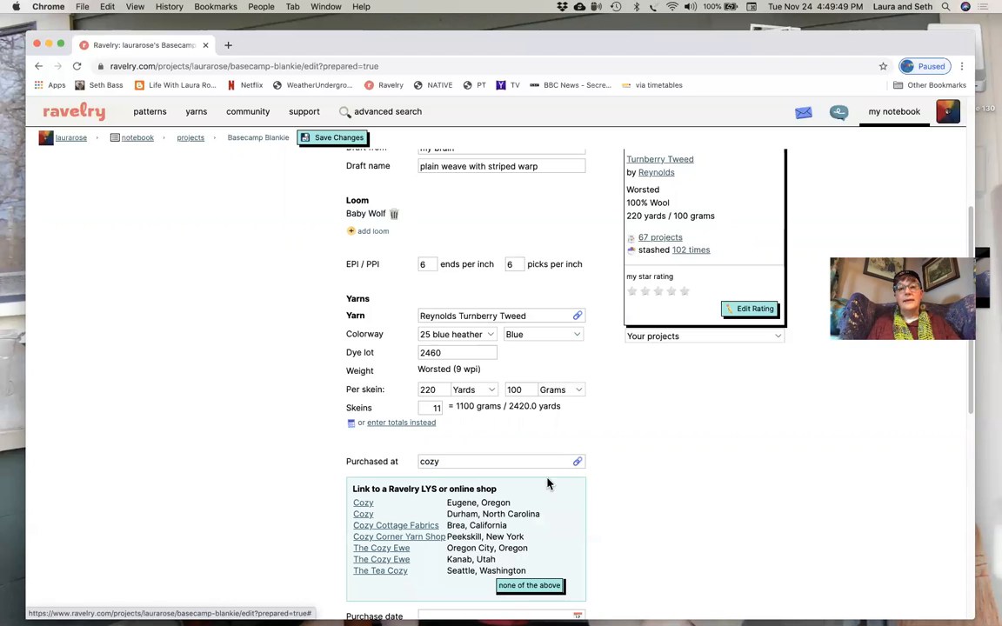
click(362, 505)
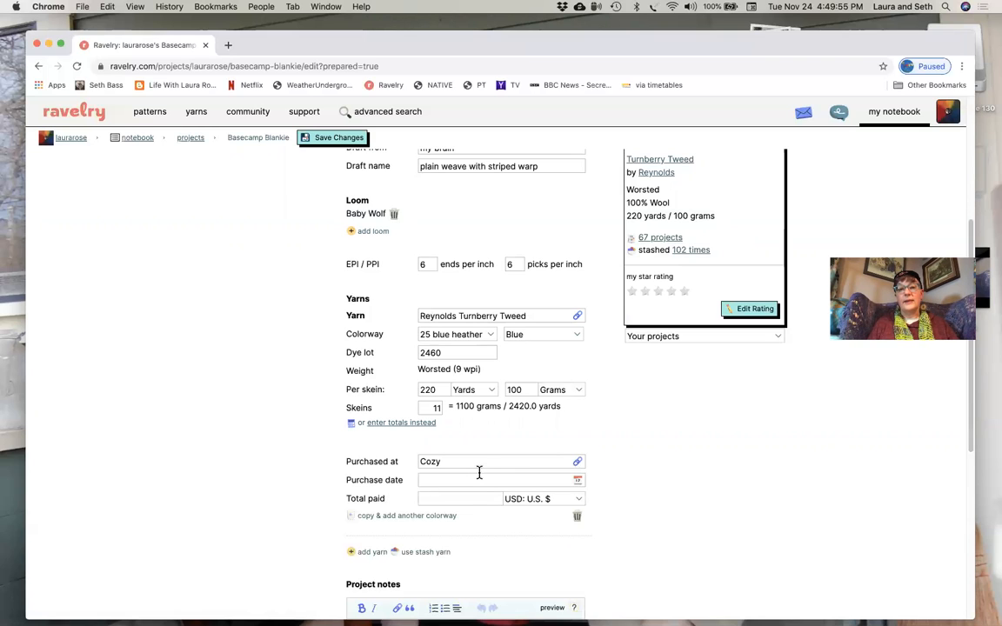
- Replace the Turnberry Tweed yarn's purchase place with the previous owner's first name in possessive form followed by "stash"
click(520, 458)
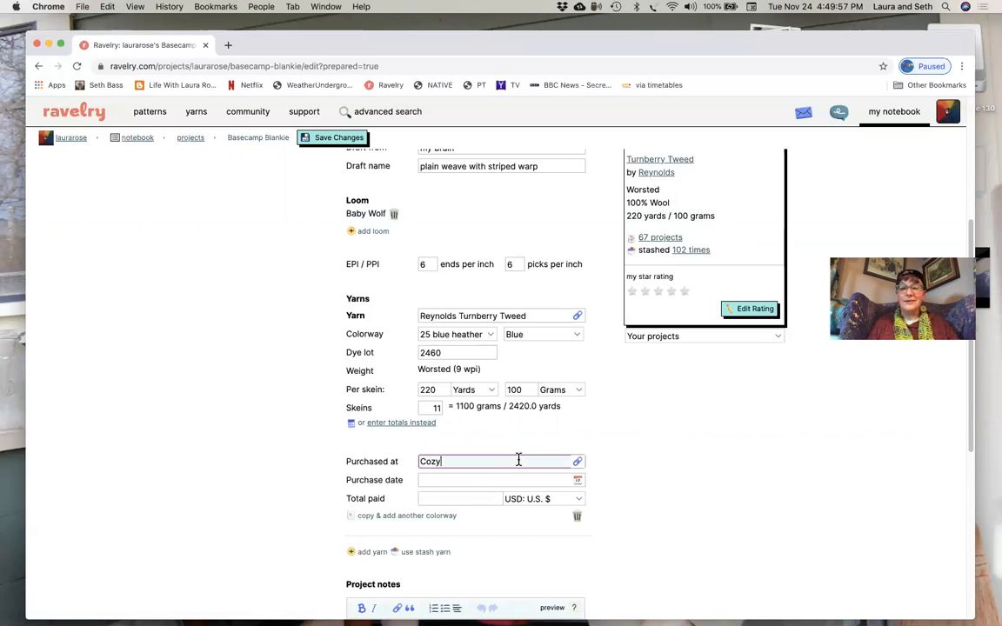
key(BackSpace)
key(BackSpace)
key(BackSpace)
key(BackSpace)
text(Ma)
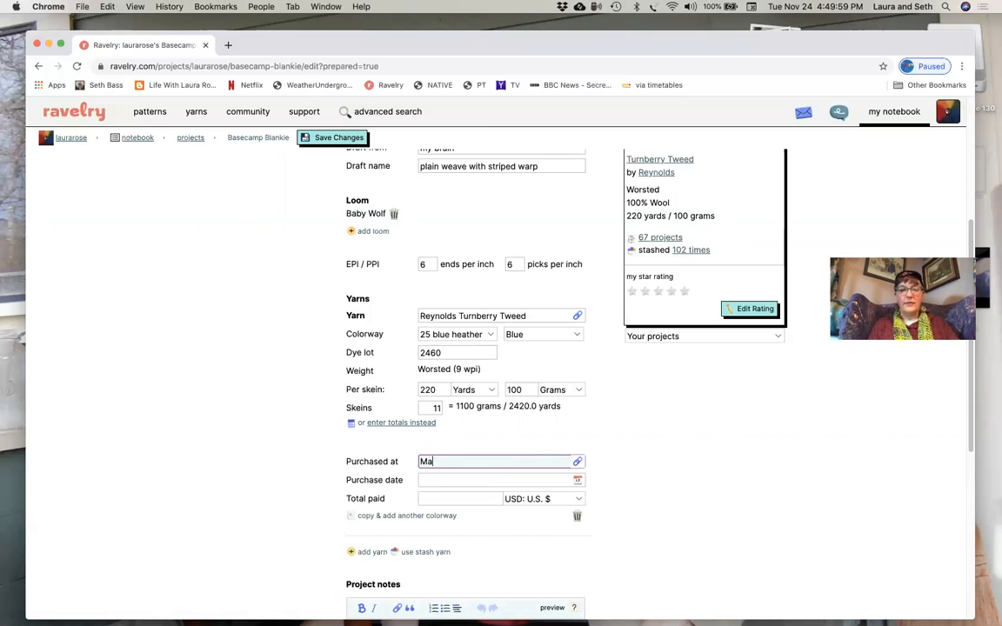
text(rina's stash)
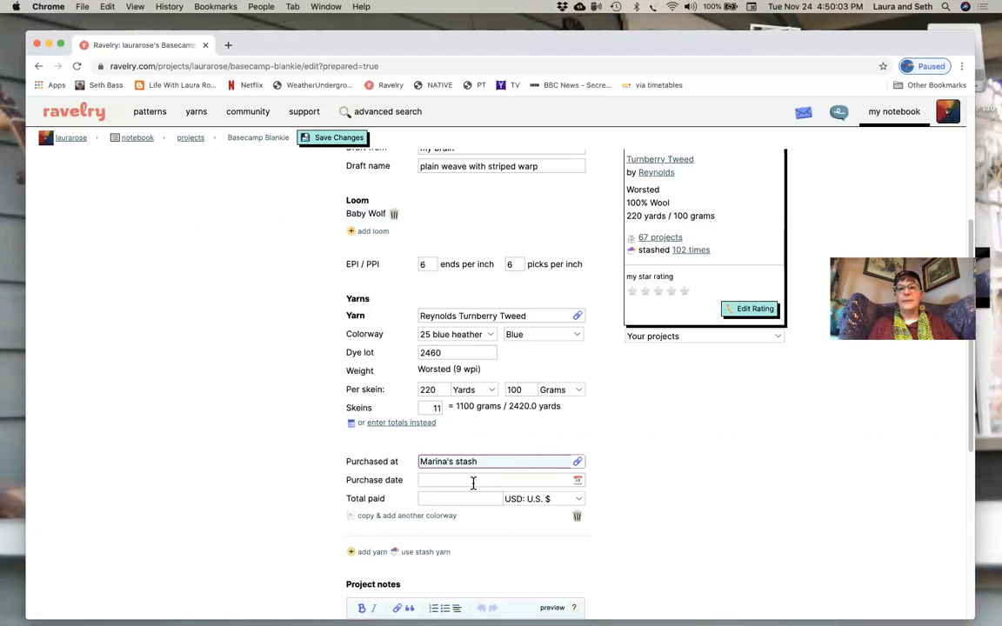
- Set the Turnberry Tweed yarn's purchase date to November 1, 2016 and the total paid to 11 US dollars
click(577, 481)
click(577, 483)
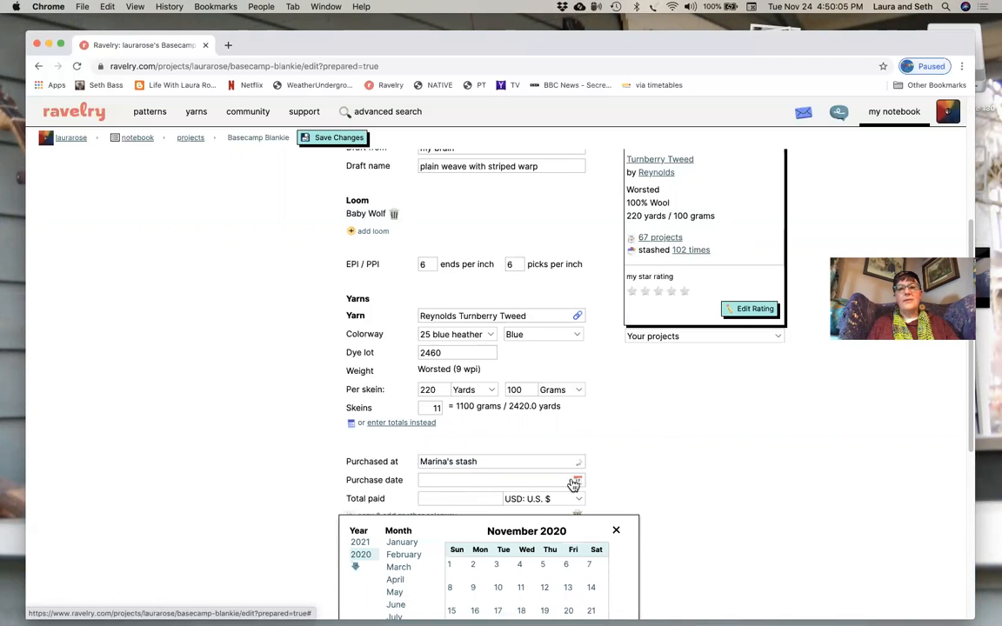
click(359, 567)
scroll(358, 570, down, 2)
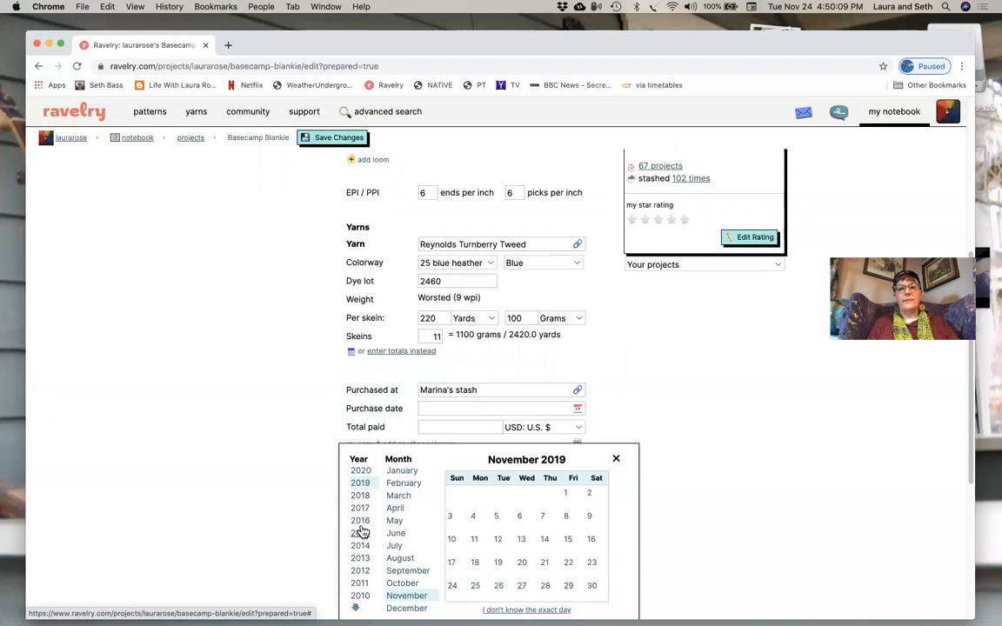
click(360, 521)
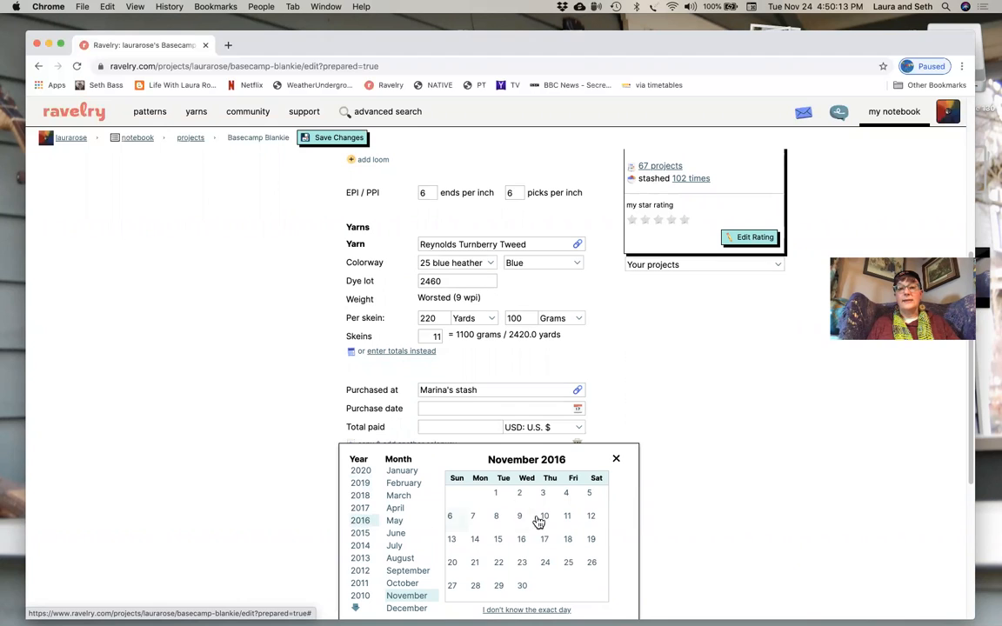
click(497, 493)
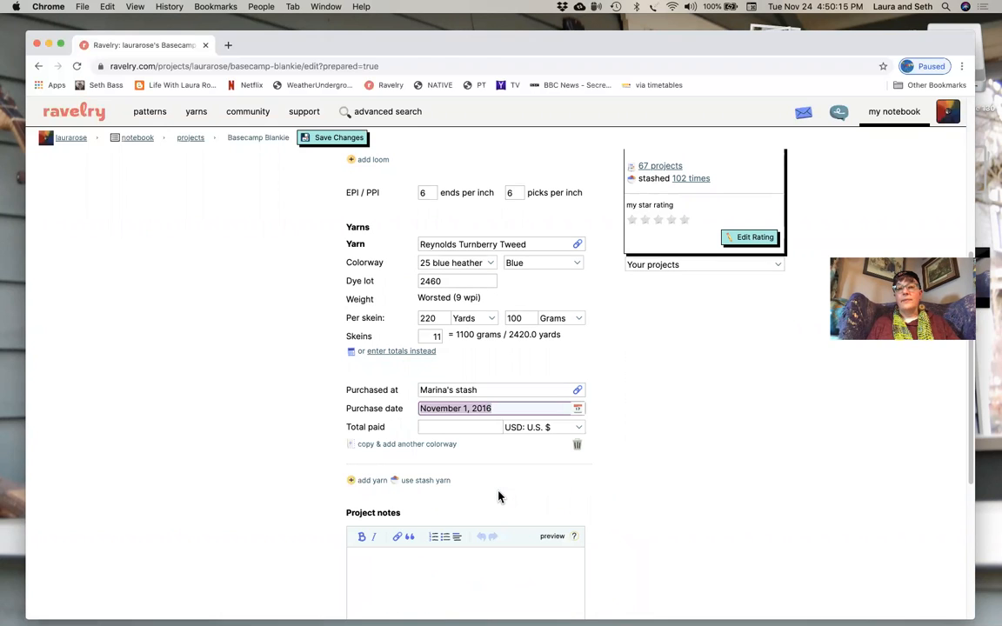
click(464, 426)
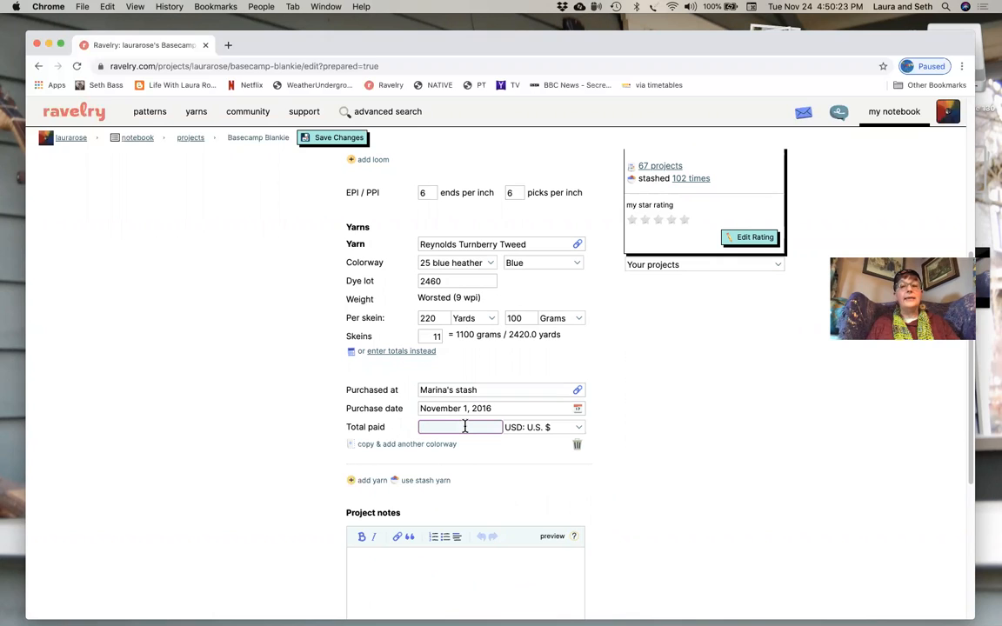
text(11)
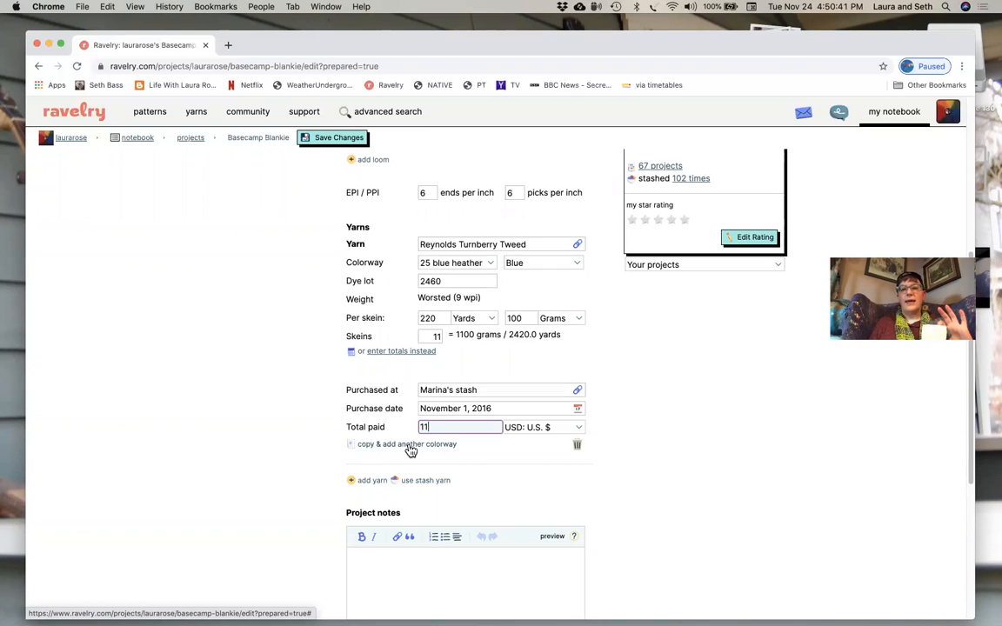
- Copy the Turnberry Tweed entry for another colorway, then remove the copied yarn from the project
click(410, 444)
scroll(410, 450, down, 2)
scroll(408, 449, down, 2)
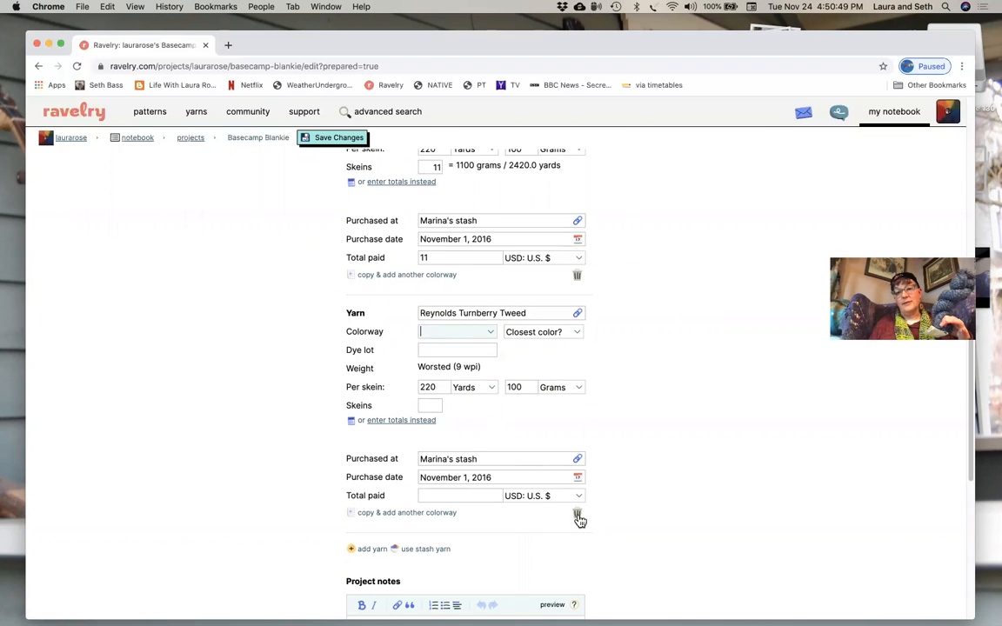
click(577, 515)
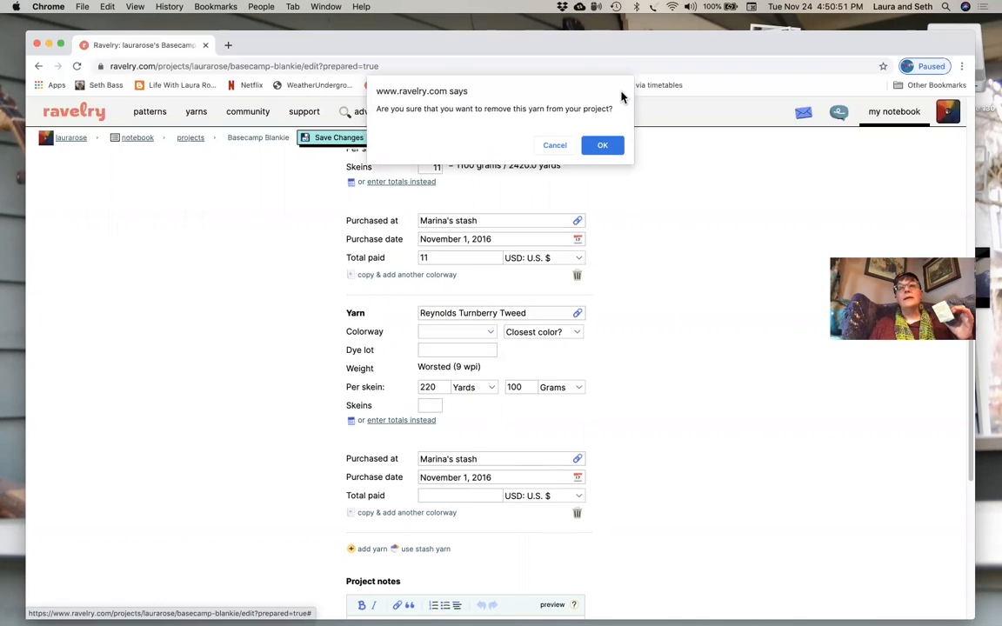
click(603, 147)
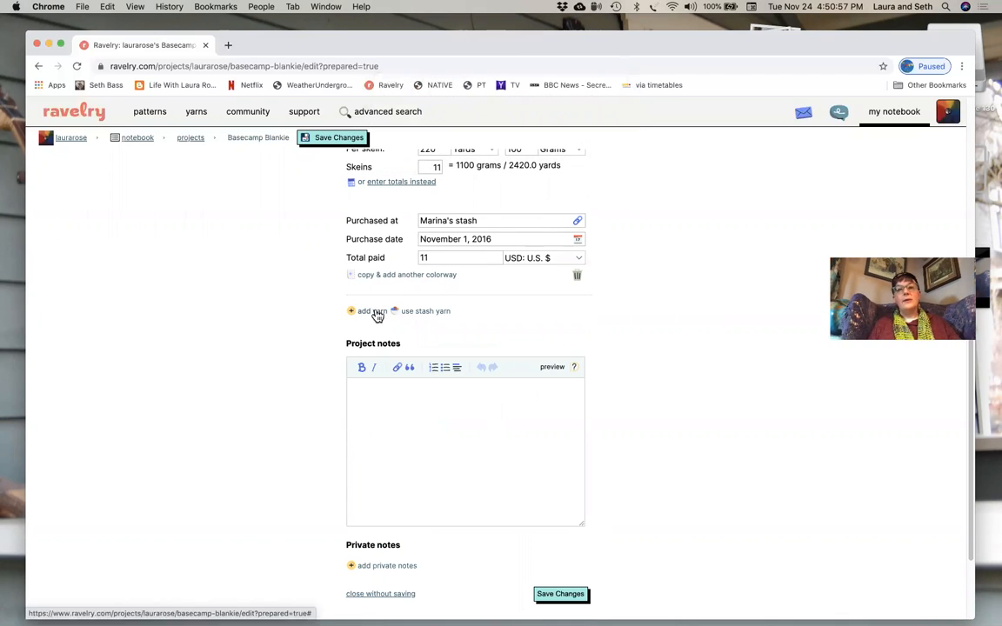
- Add a second yarn named "harrisville designs knitting yarn" and decline the suggested Ravelry yarn links
click(377, 312)
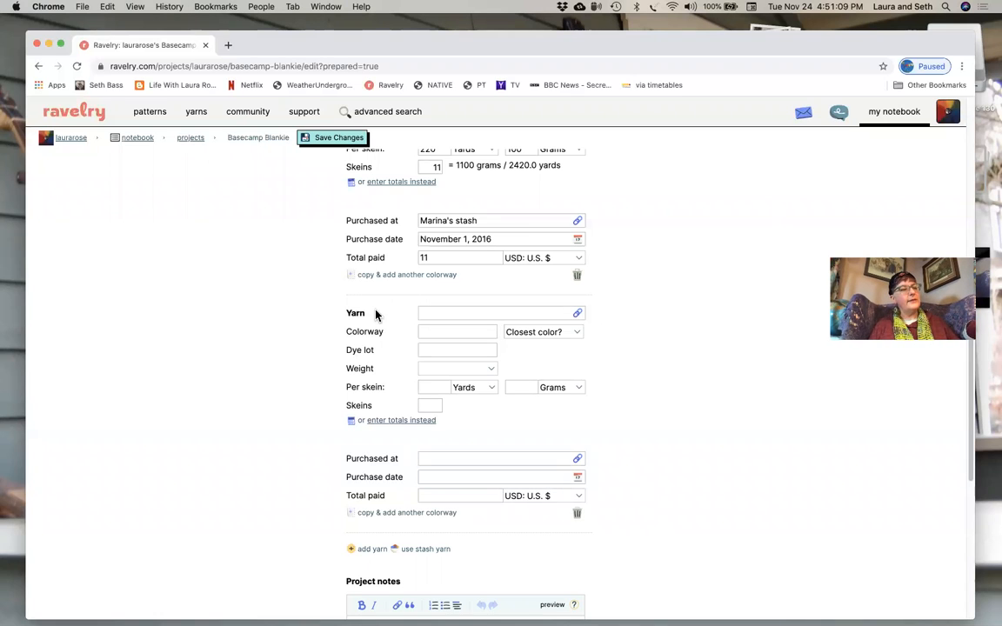
click(426, 314)
text(harris)
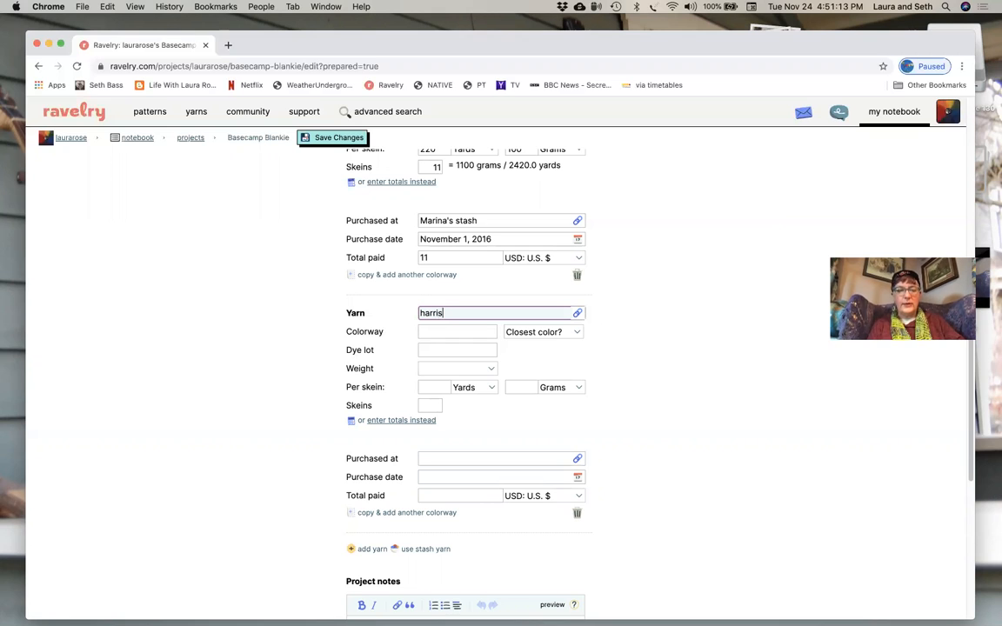
text(ville designs)
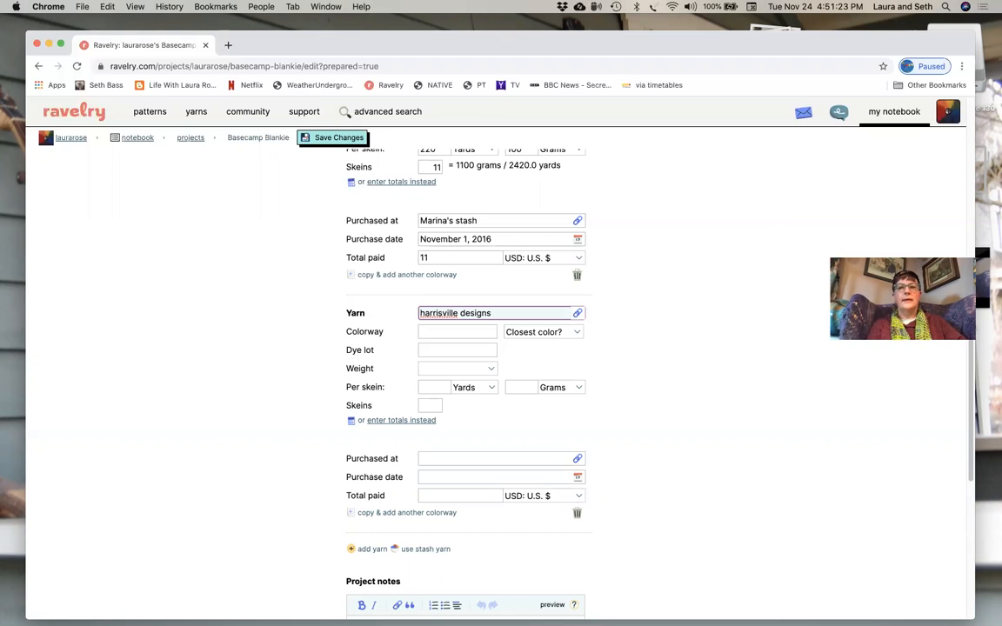
text(knitti)
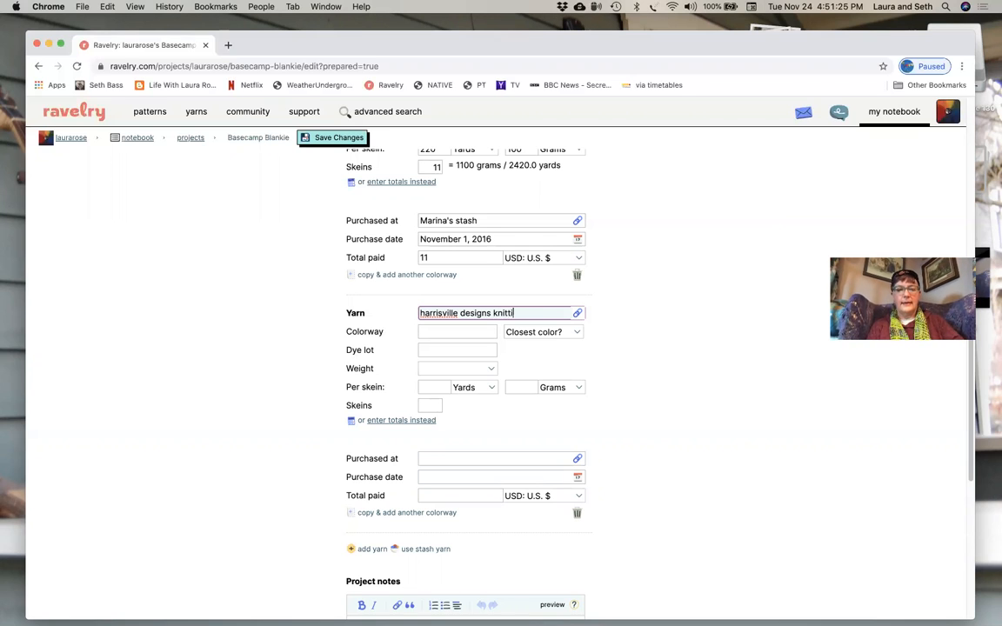
text(ng yarn)
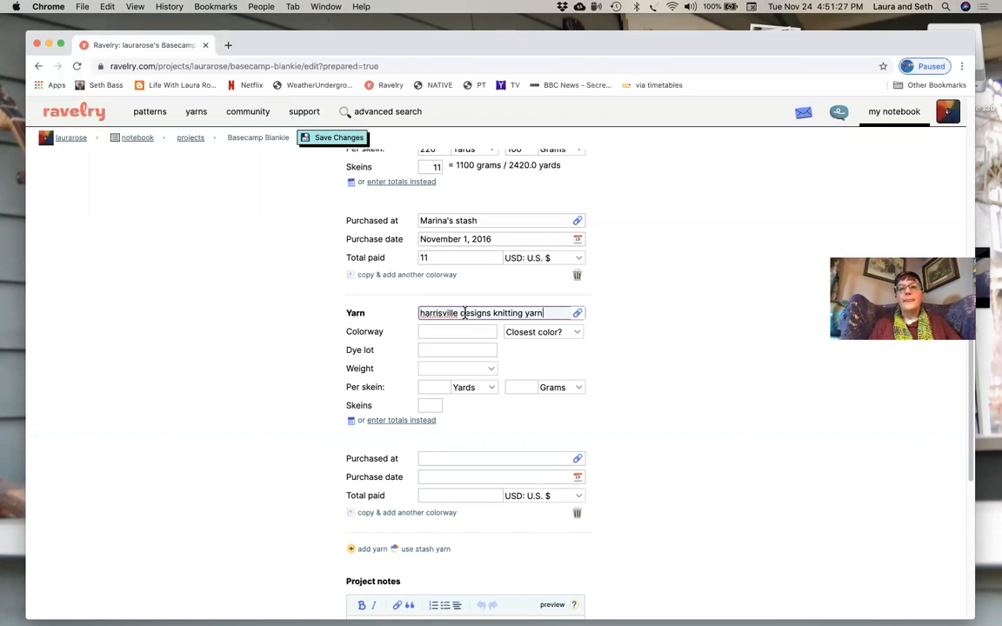
click(578, 313)
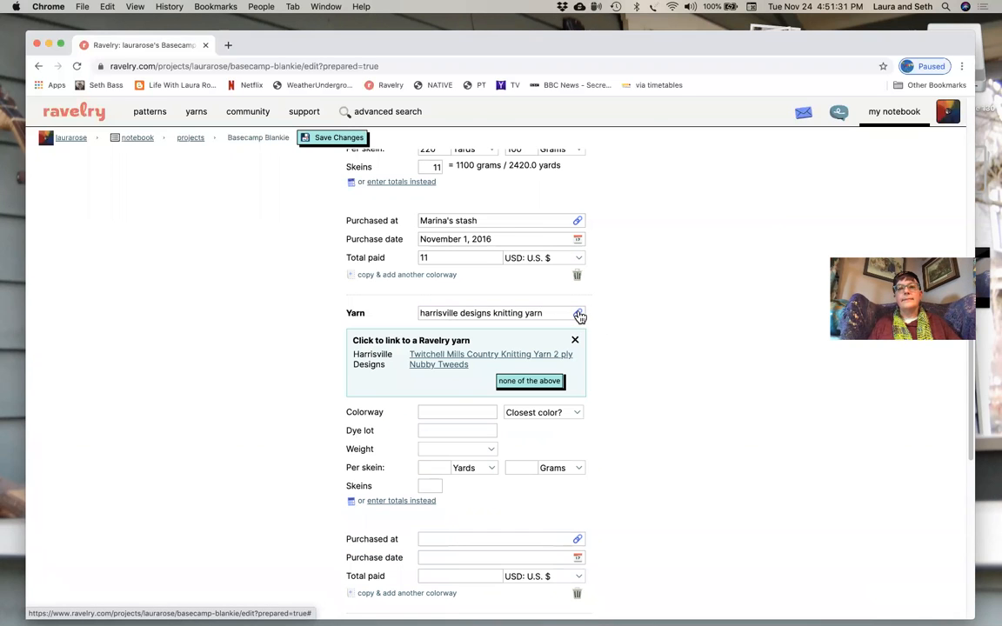
click(522, 382)
- Set the Harrisville yarn's colorway to "36 High Garnet" with Red as the closest color
click(461, 331)
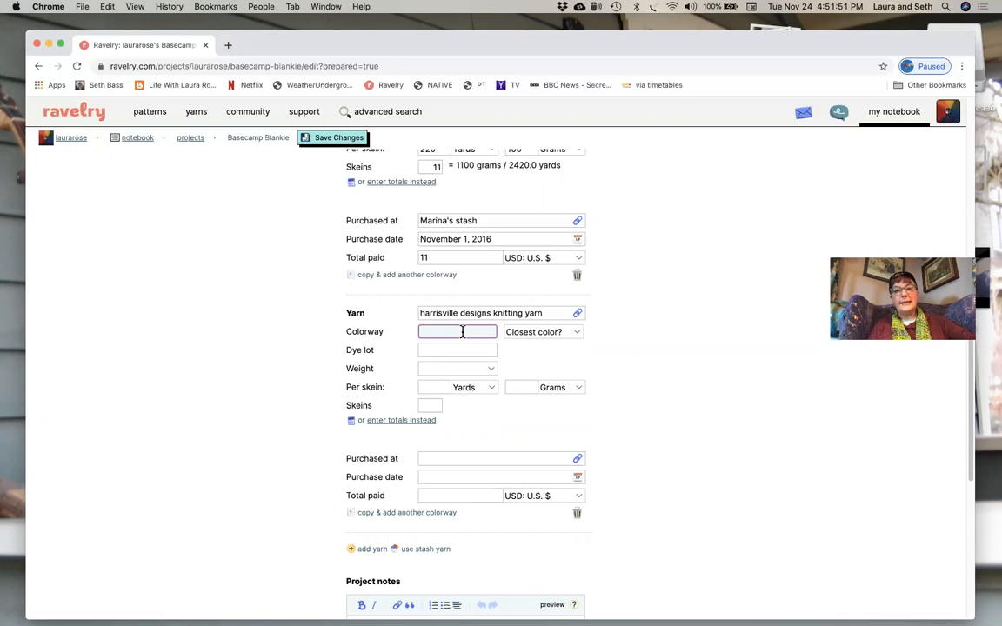
text(36 )
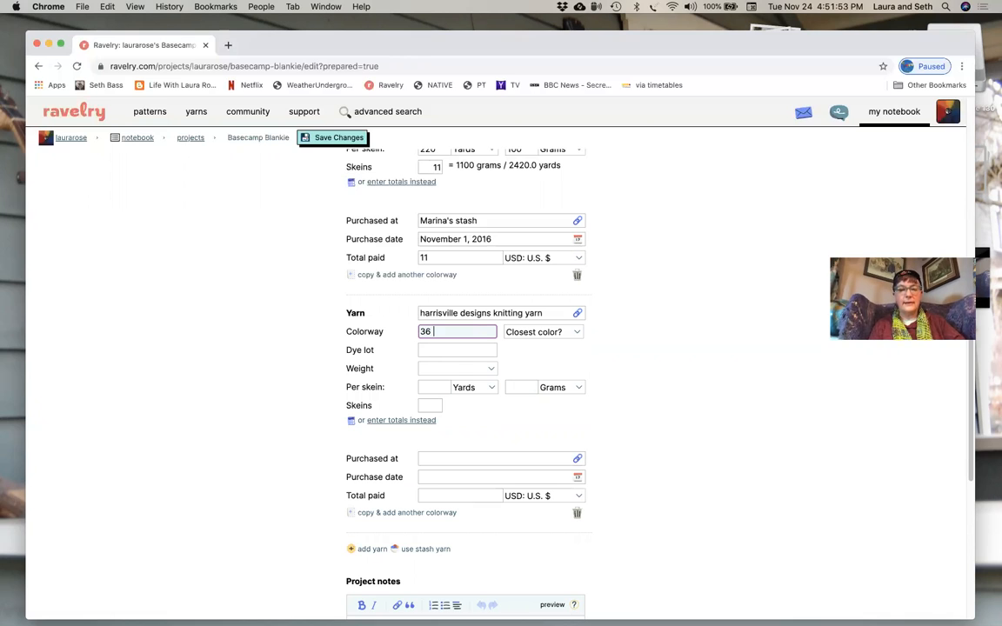
text(High Garnet)
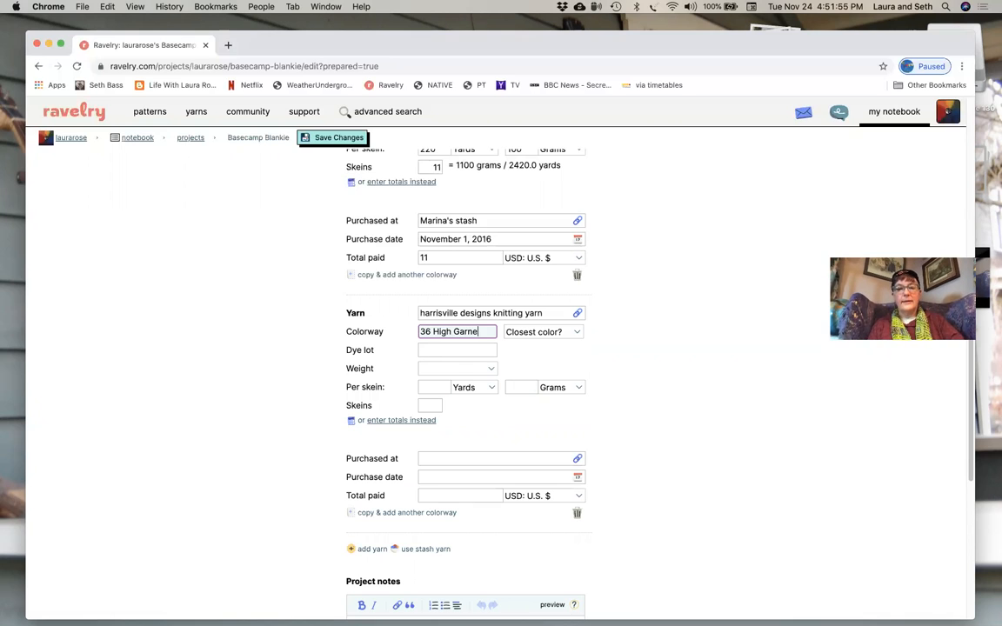
click(570, 337)
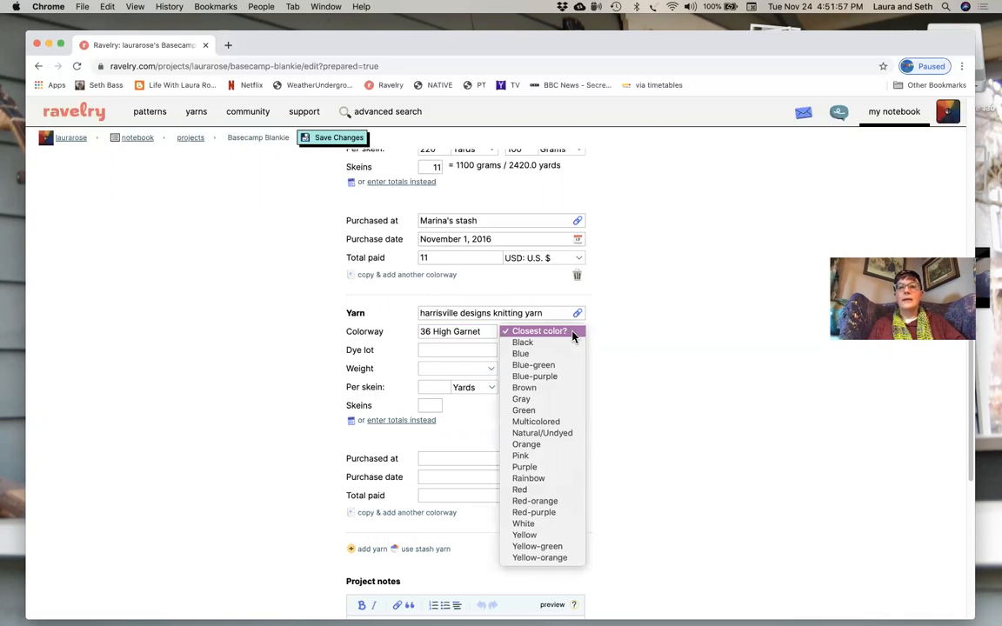
click(542, 433)
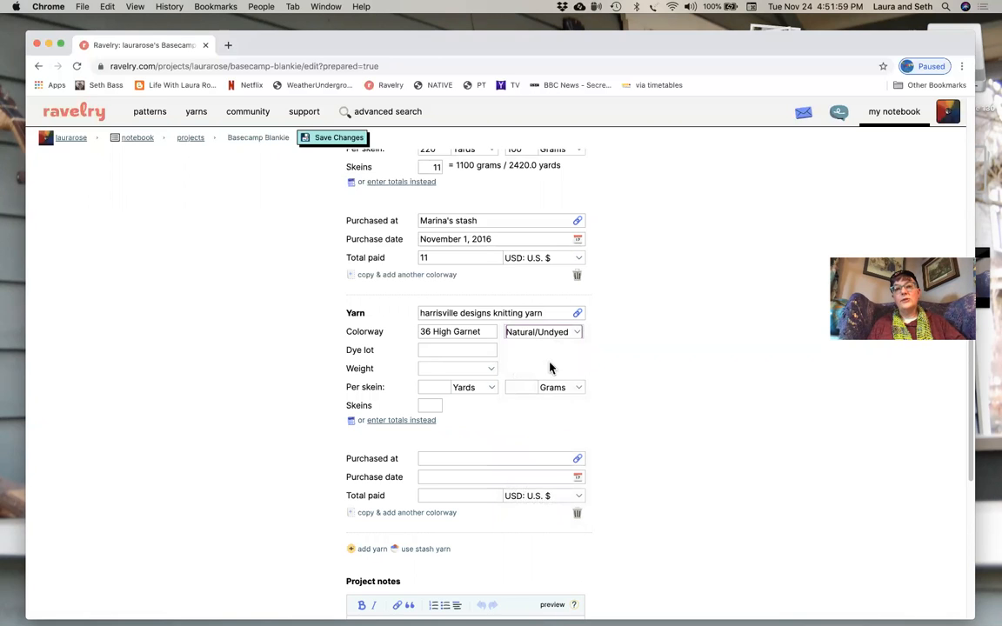
click(574, 331)
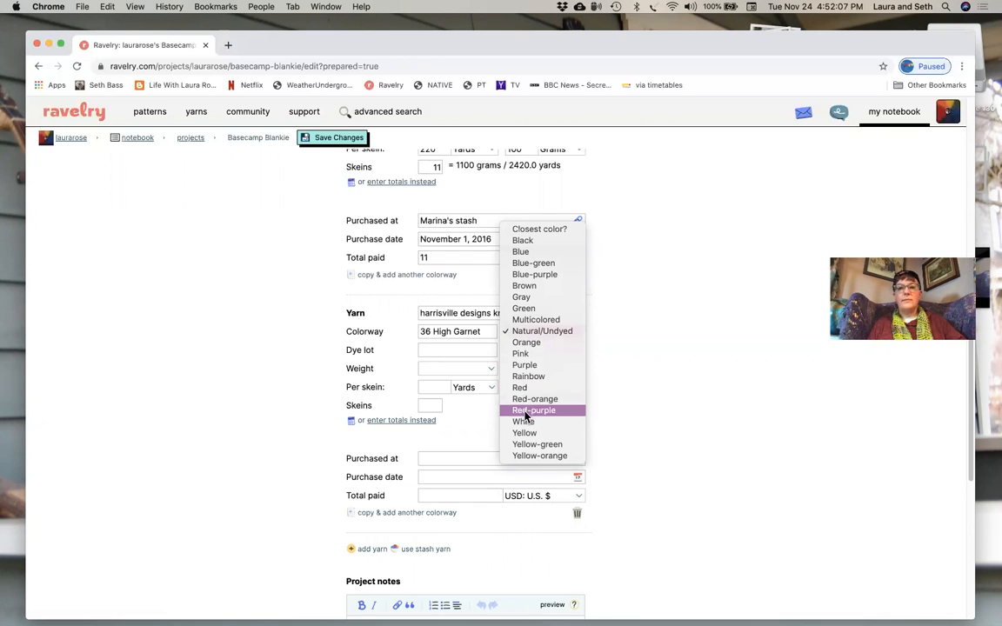
click(522, 387)
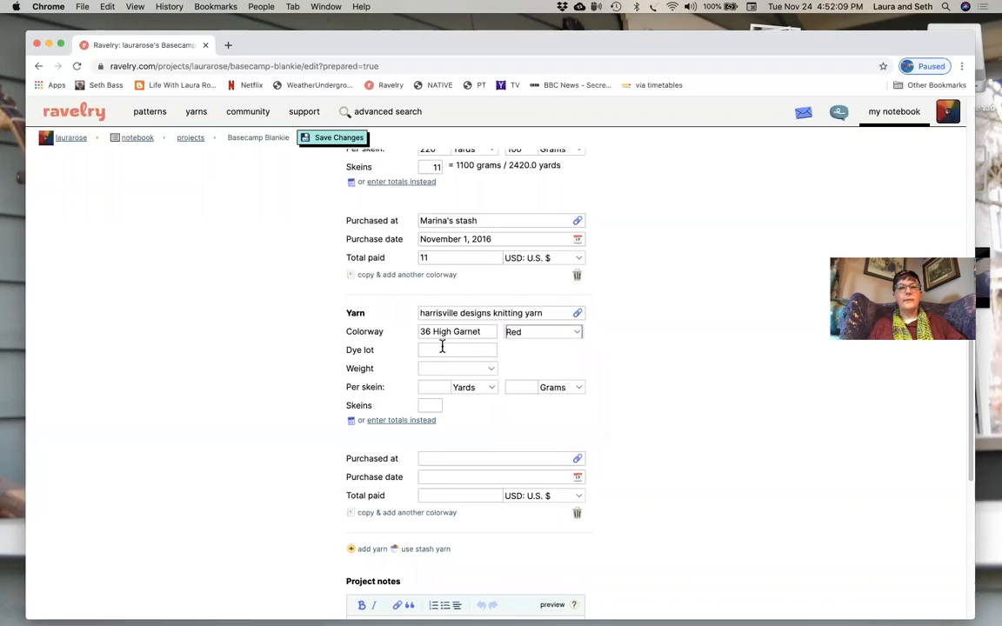
- Enter dye lot 8360 for the Harrisville yarn and set its weight to Worsted (9 wpi)
click(442, 350)
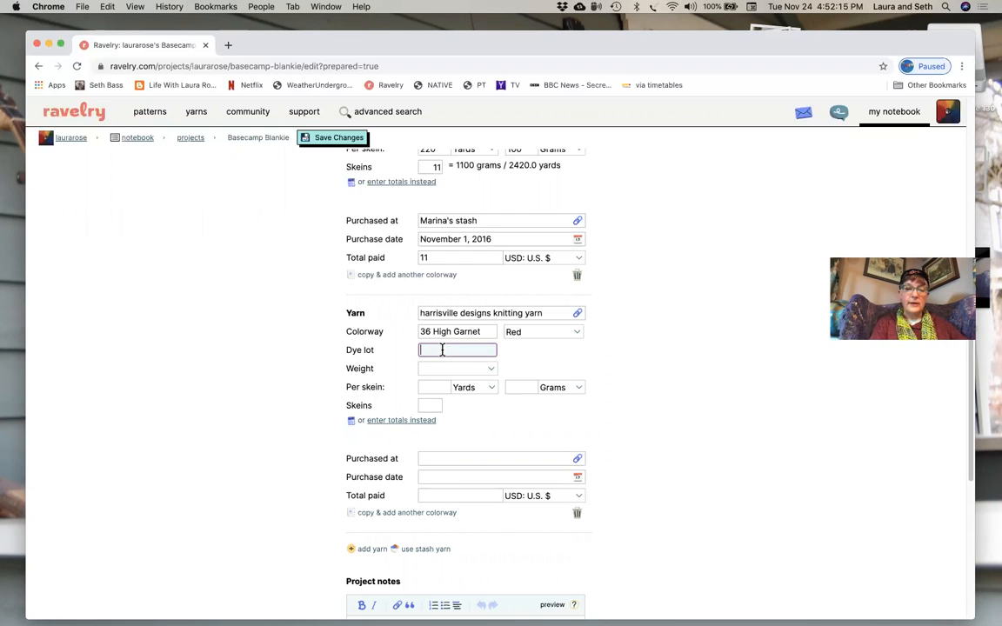
text(8360)
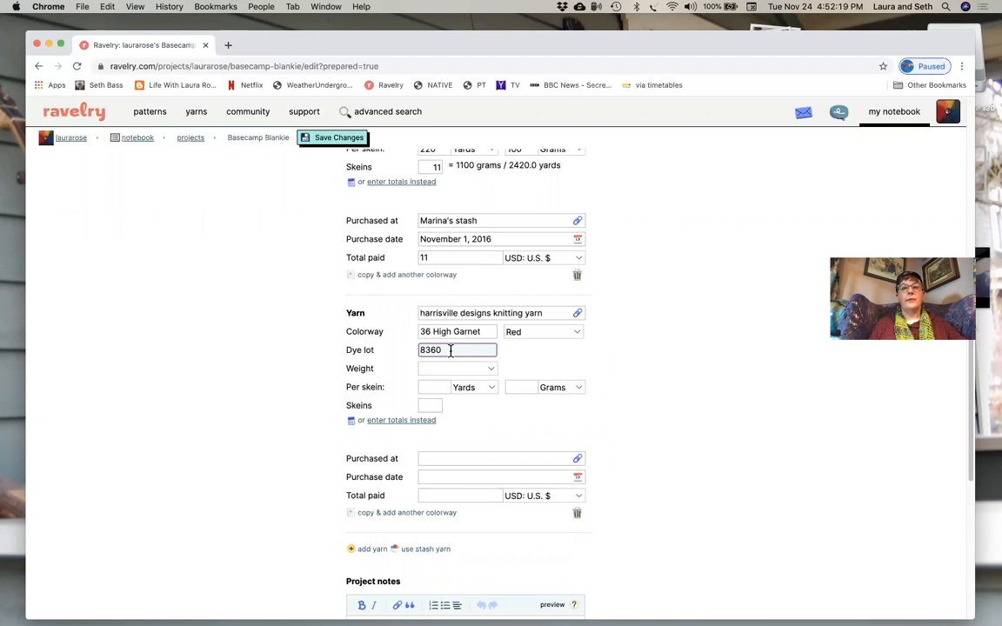
click(453, 369)
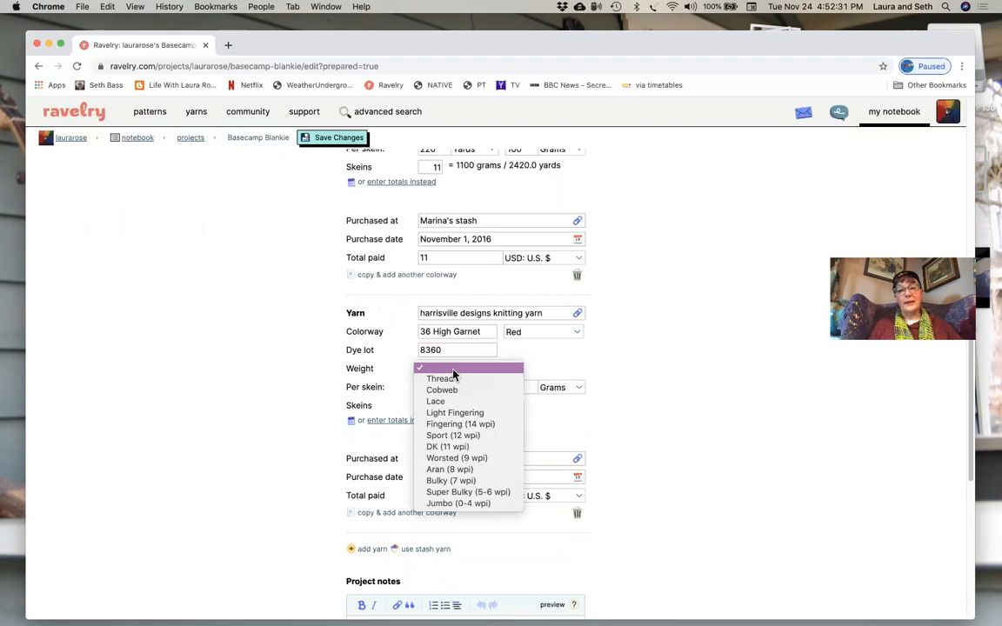
click(448, 461)
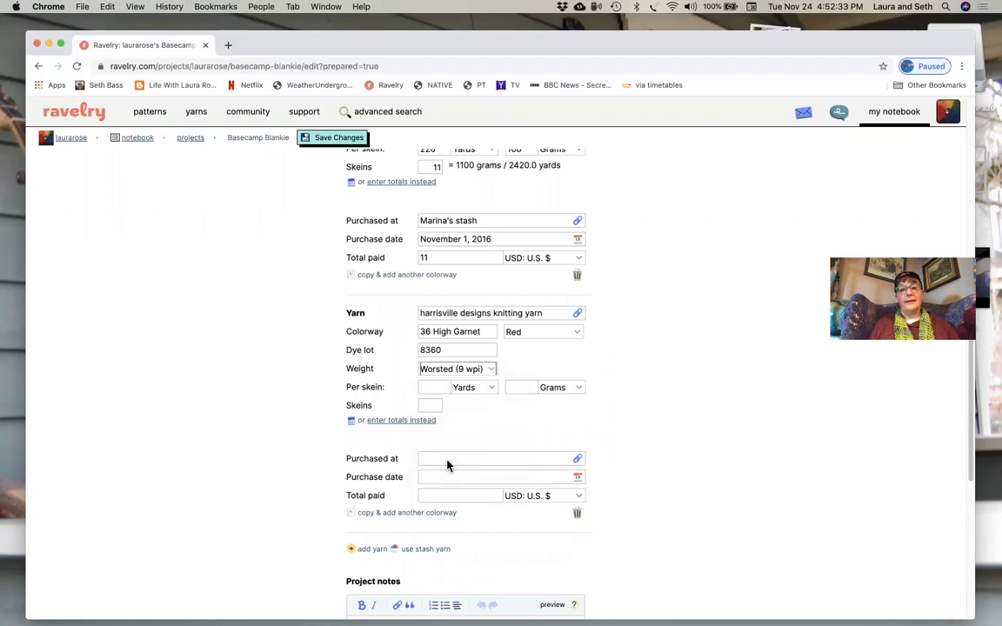
- Set the Harrisville yarn to 200 yards and 100 grams per skein, with 3 skeins used
click(444, 386)
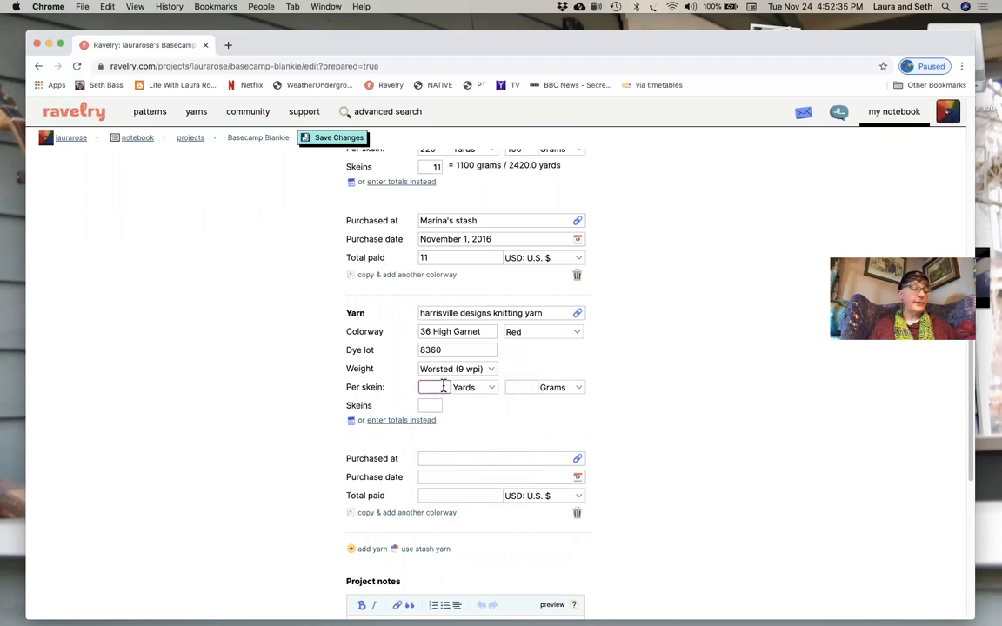
text(200)
click(528, 389)
text(100)
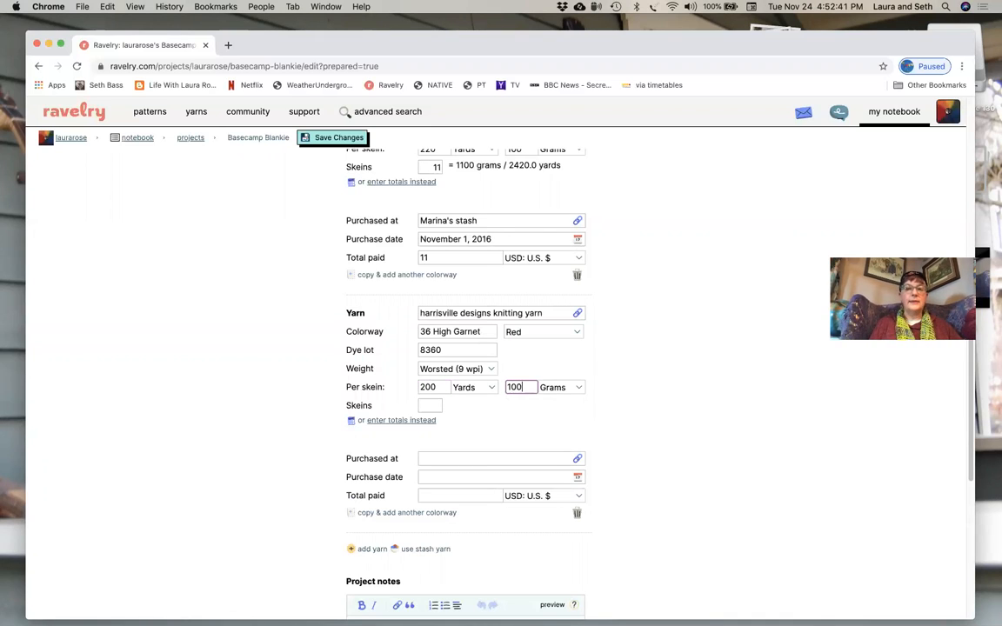
click(430, 405)
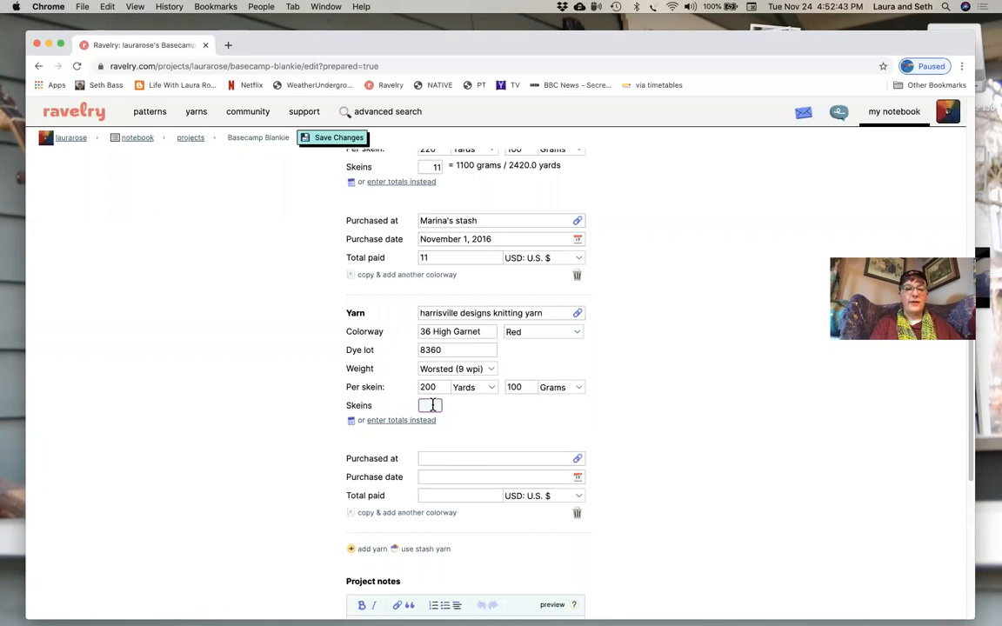
text(3)
- Enter the Harrisville yarn's purchase place as the previous owner's first name in possessive form followed by "Stash"
click(442, 458)
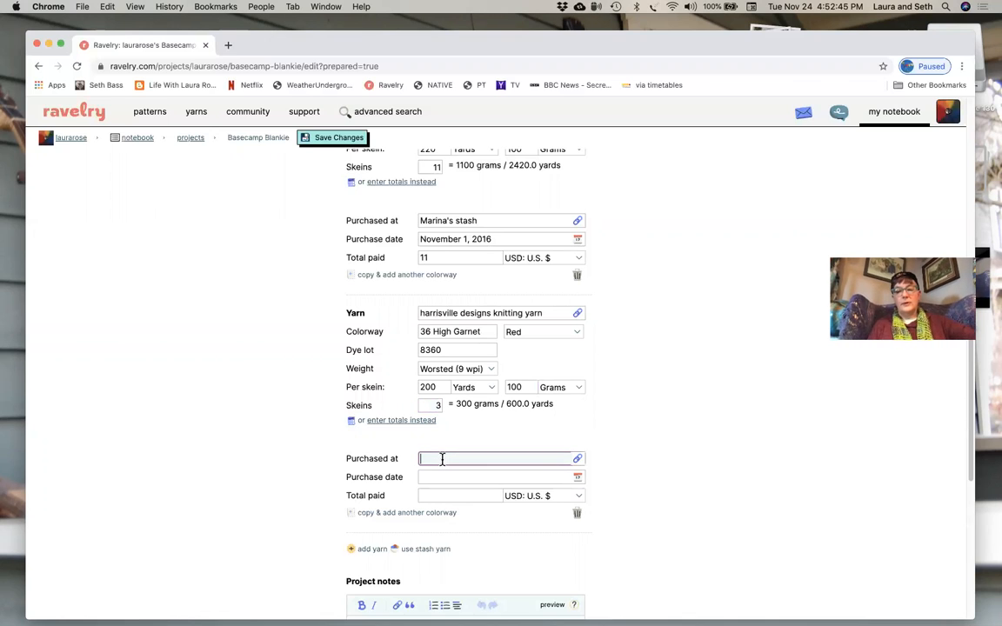
text(Mari)
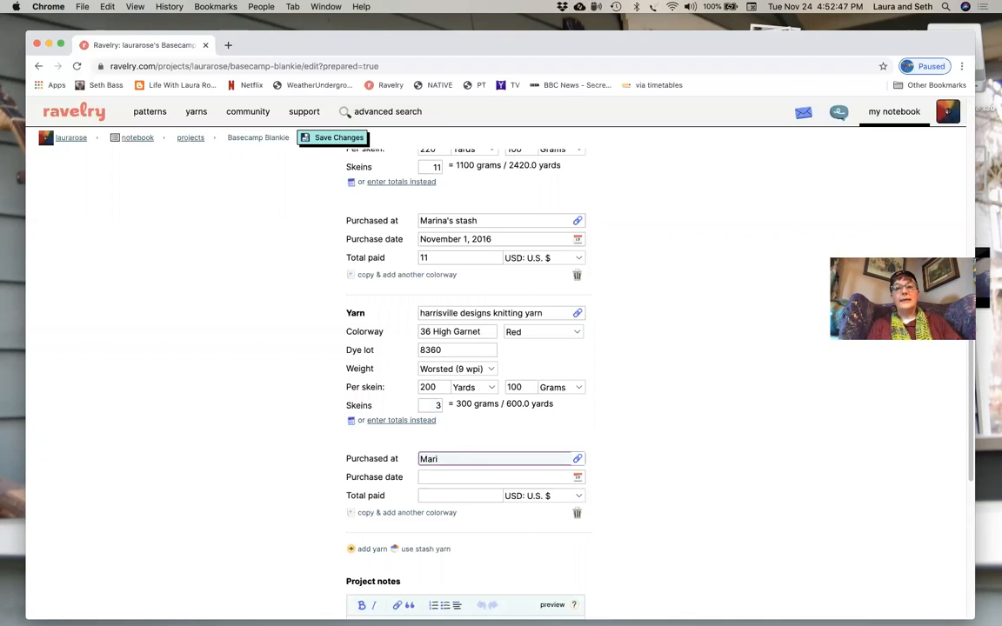
text(na's S)
key(BackSpace)
key(BackSpace)
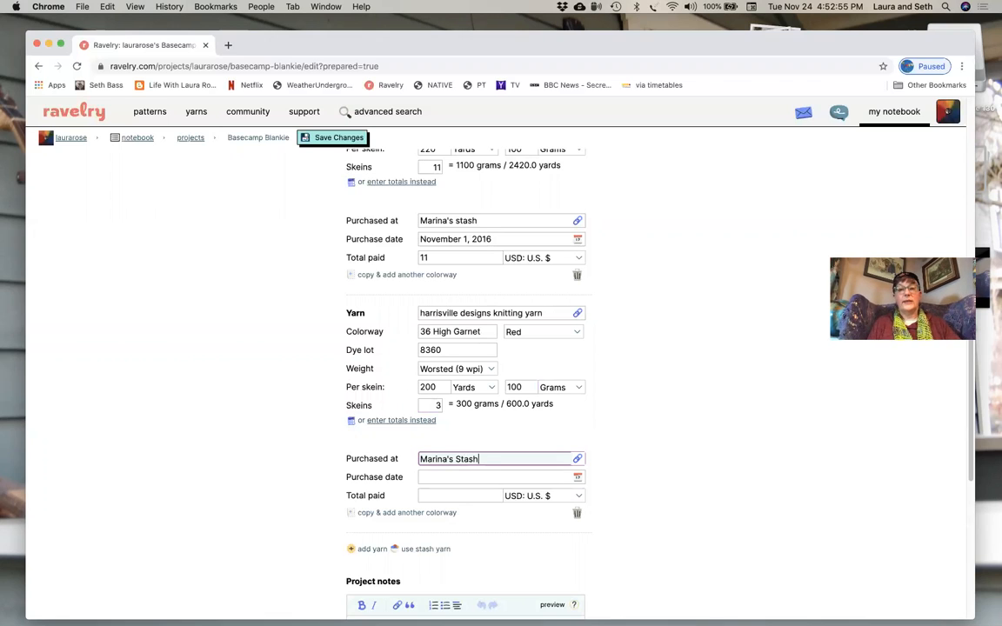
- Set the Harrisville yarn's purchase date to November 1, 2016 and the total paid to 3 US dollars
click(579, 479)
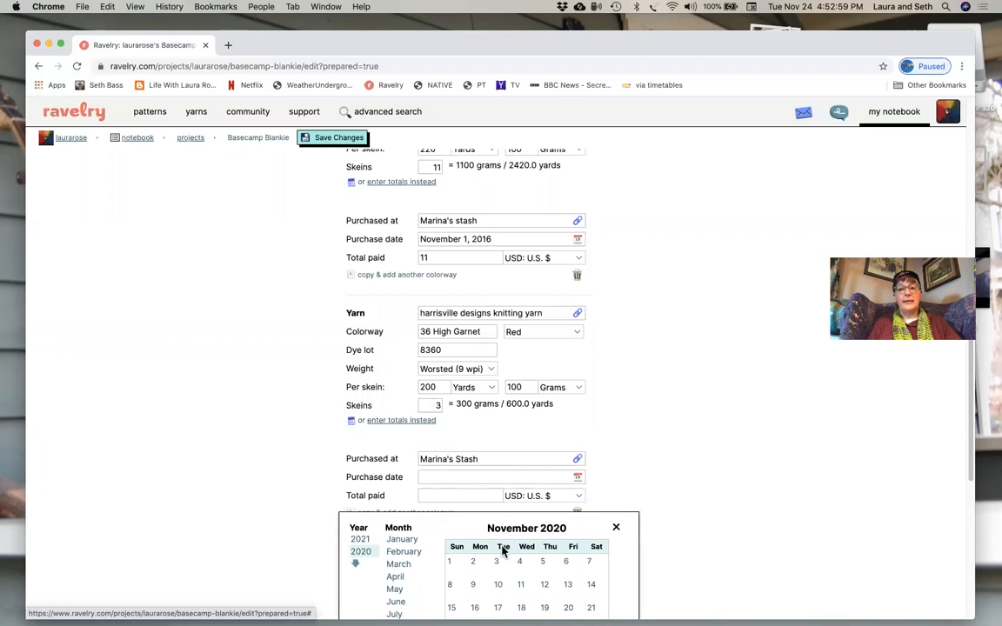
click(355, 563)
scroll(359, 566, down, 1)
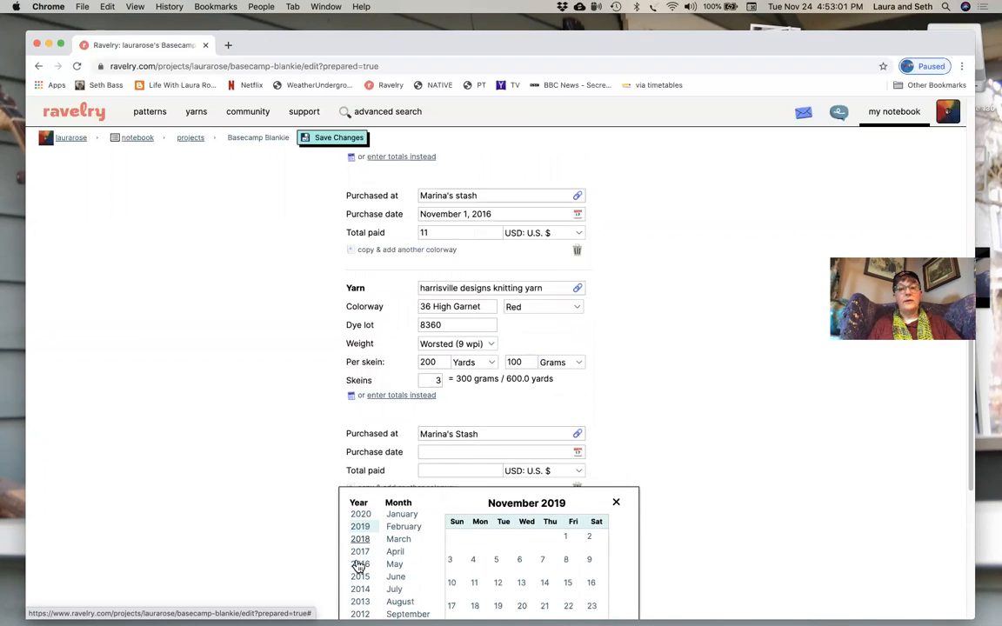
click(360, 546)
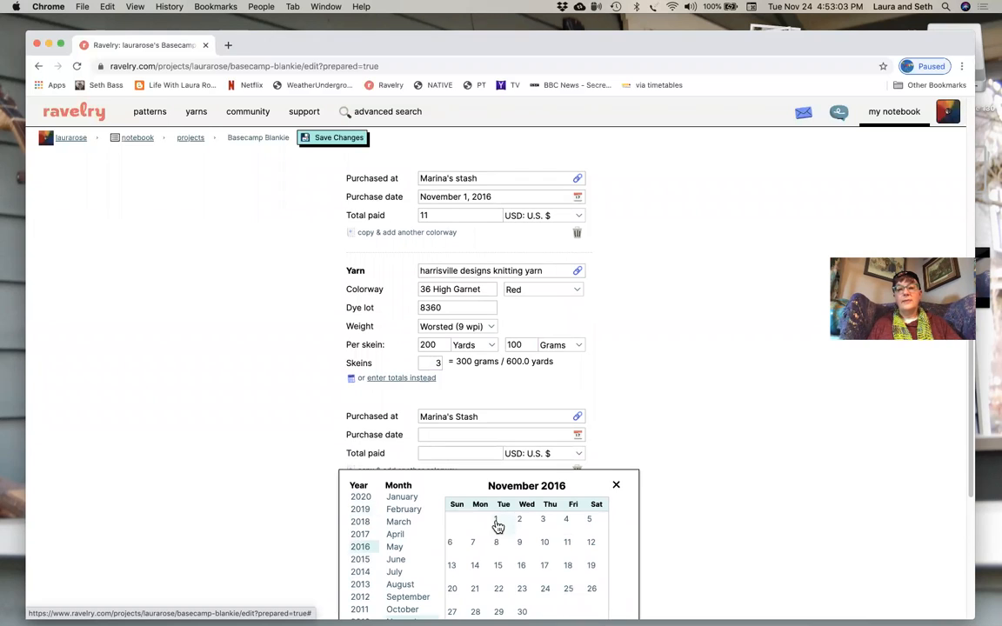
click(496, 522)
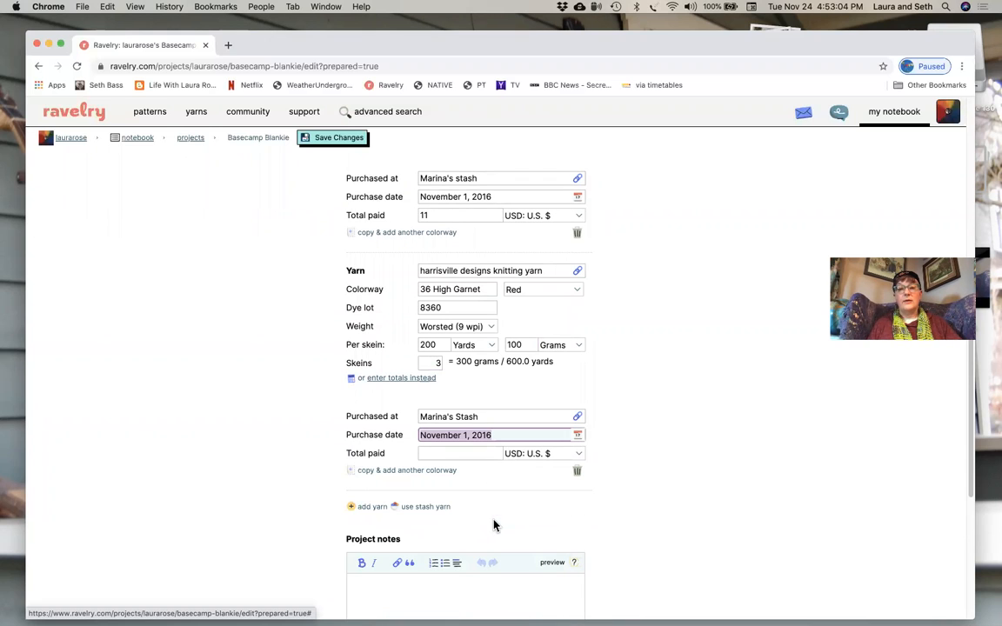
click(457, 450)
text(3)
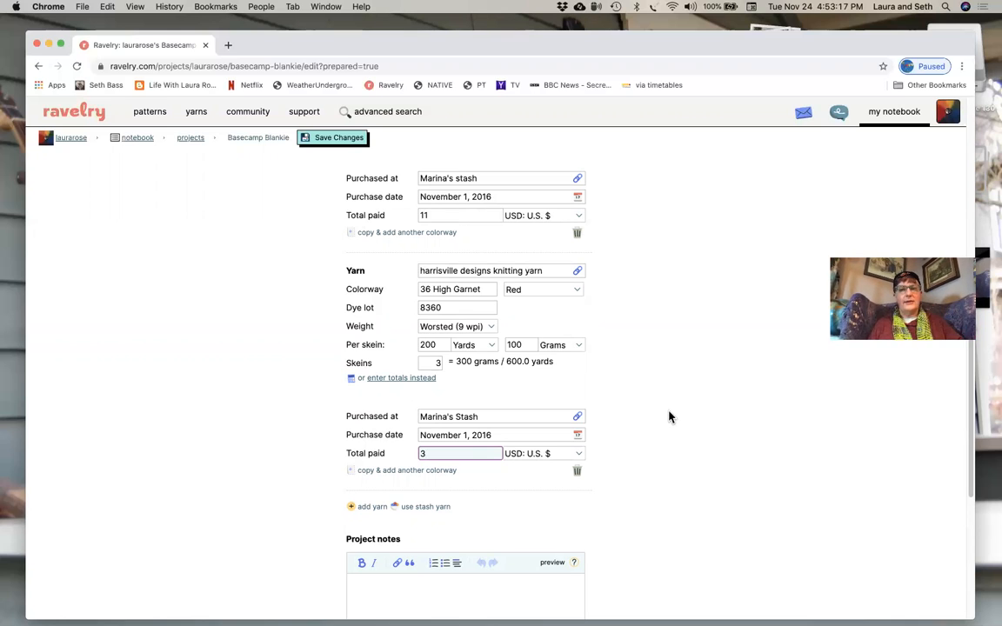
- Review the project form from the empty project notes back up through the yarns, loom and draft to the project name
scroll(669, 416, down, 2)
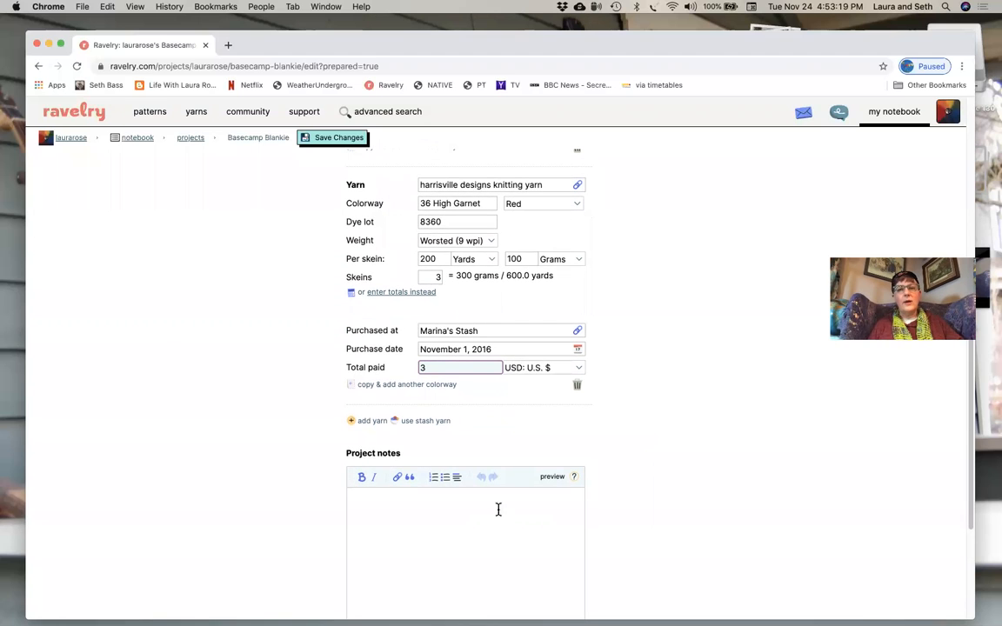
click(439, 507)
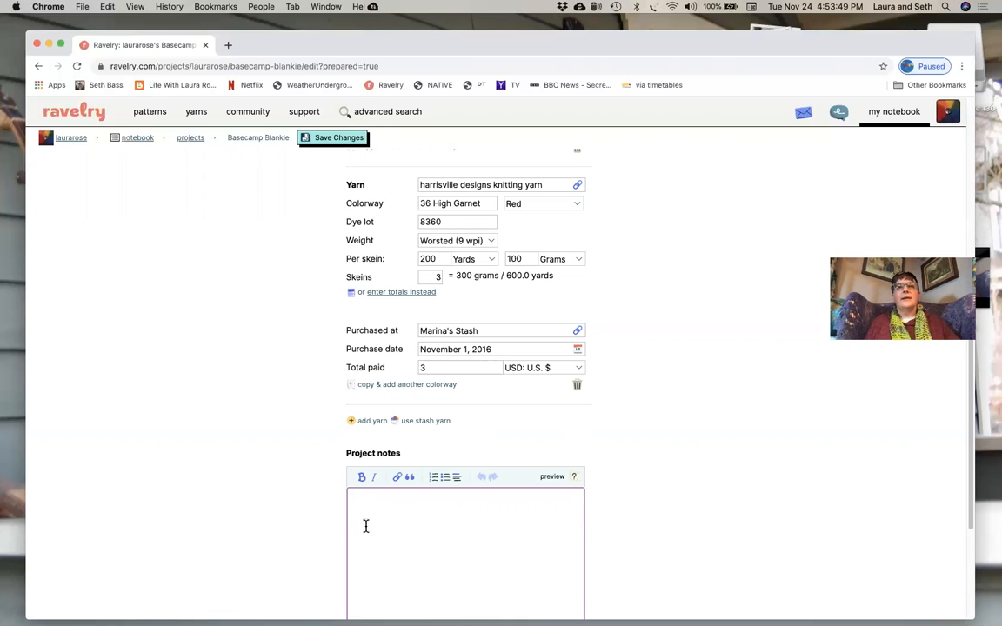
scroll(411, 480, up, 3)
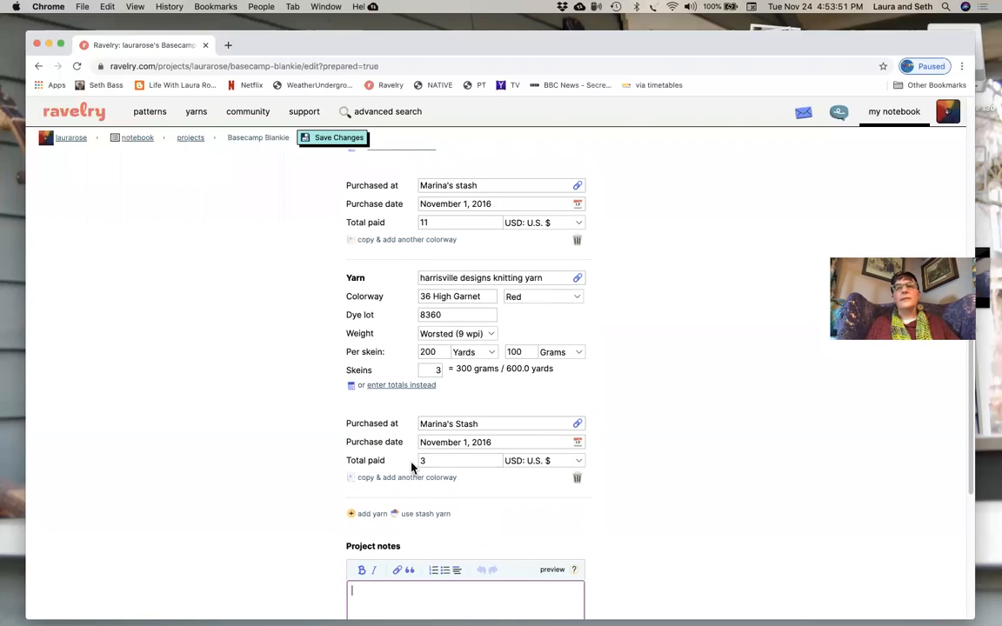
scroll(411, 467, up, 9)
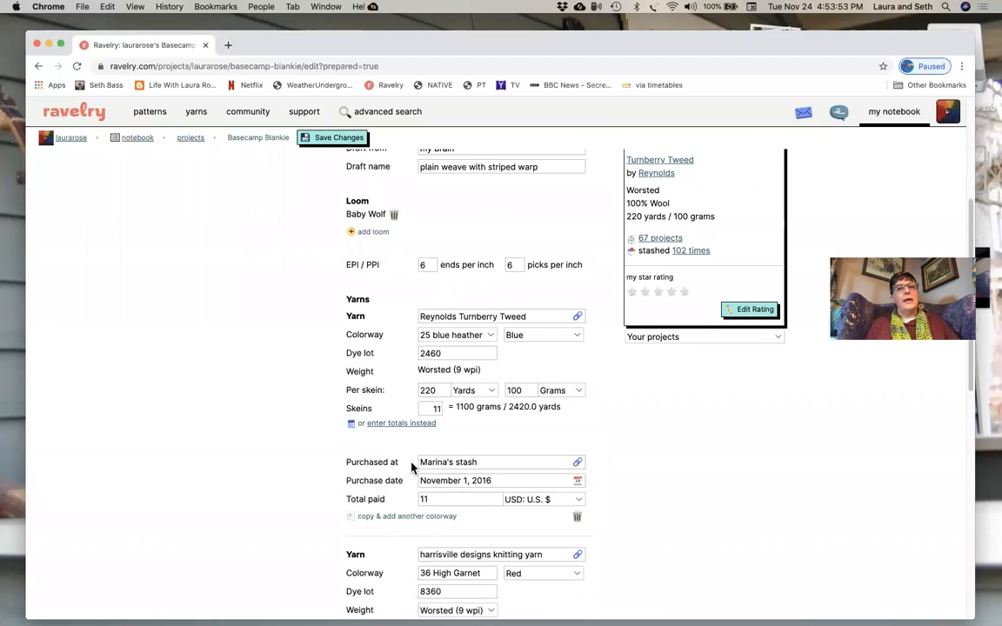
scroll(411, 467, up, 3)
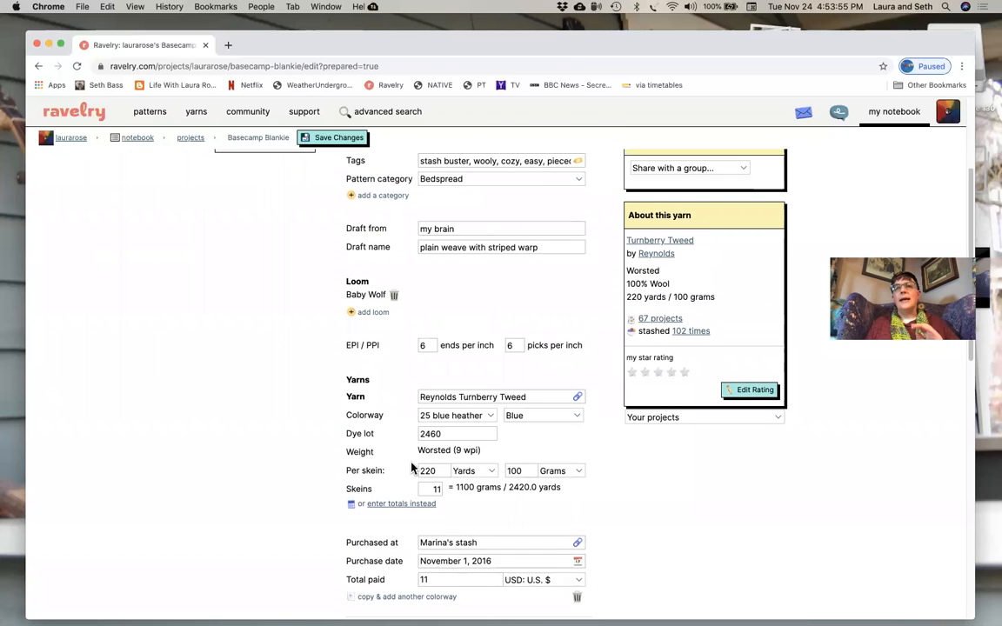
scroll(411, 467, up, 5)
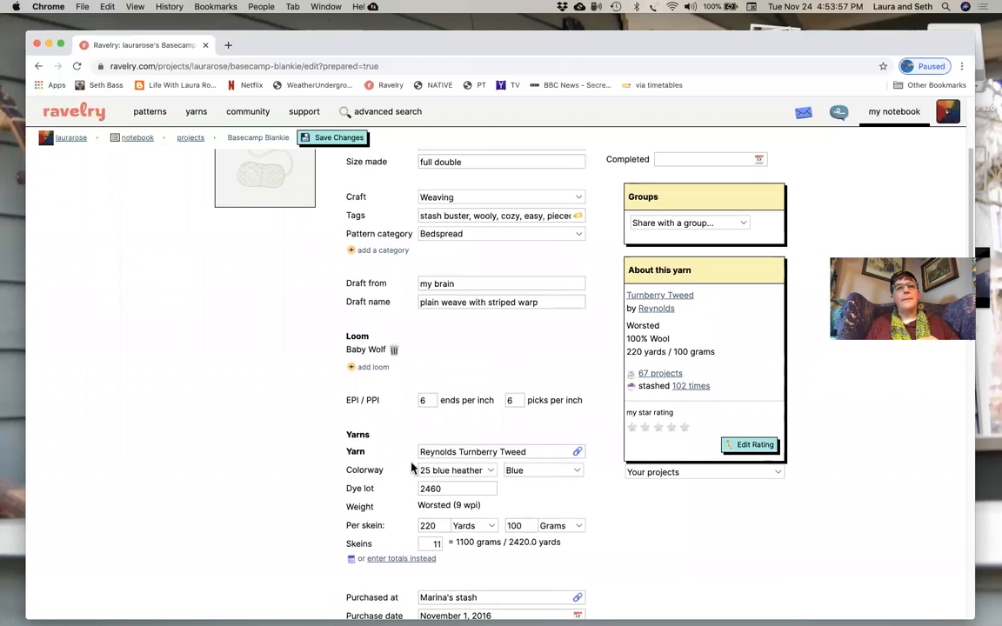
scroll(411, 467, up, 1)
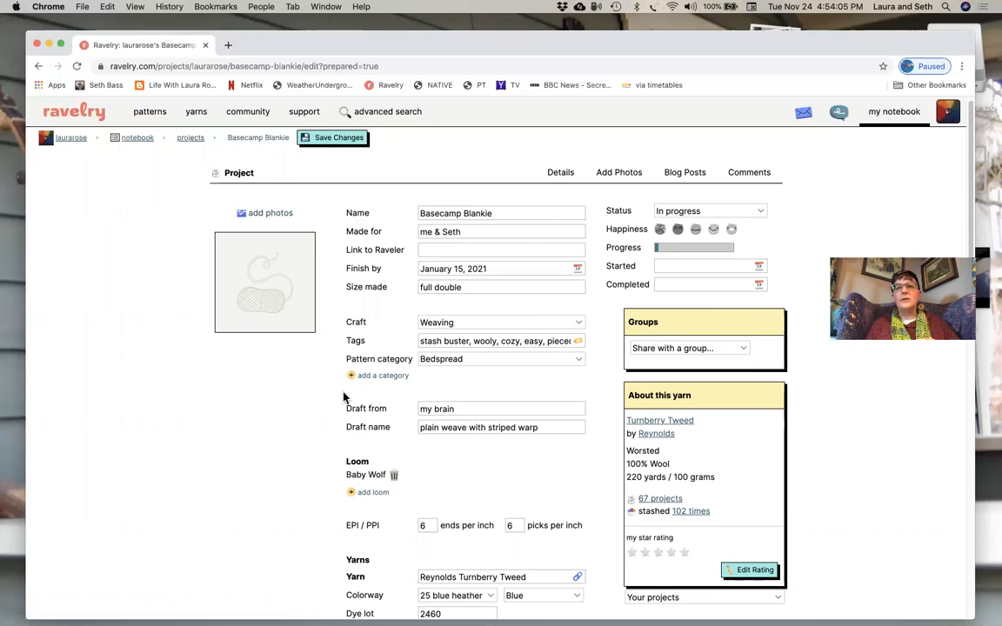
- Open the project's photo uploader and bring up the desktop folder BASECAMP BLANKIE alongside it
scroll(343, 397, up, 1)
scroll(348, 397, down, 1)
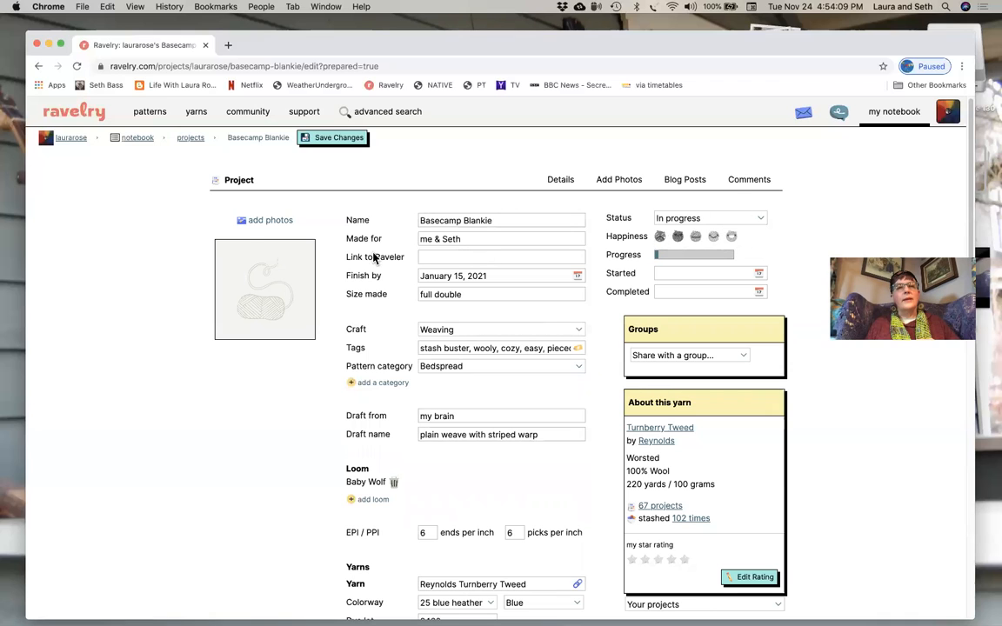
click(258, 223)
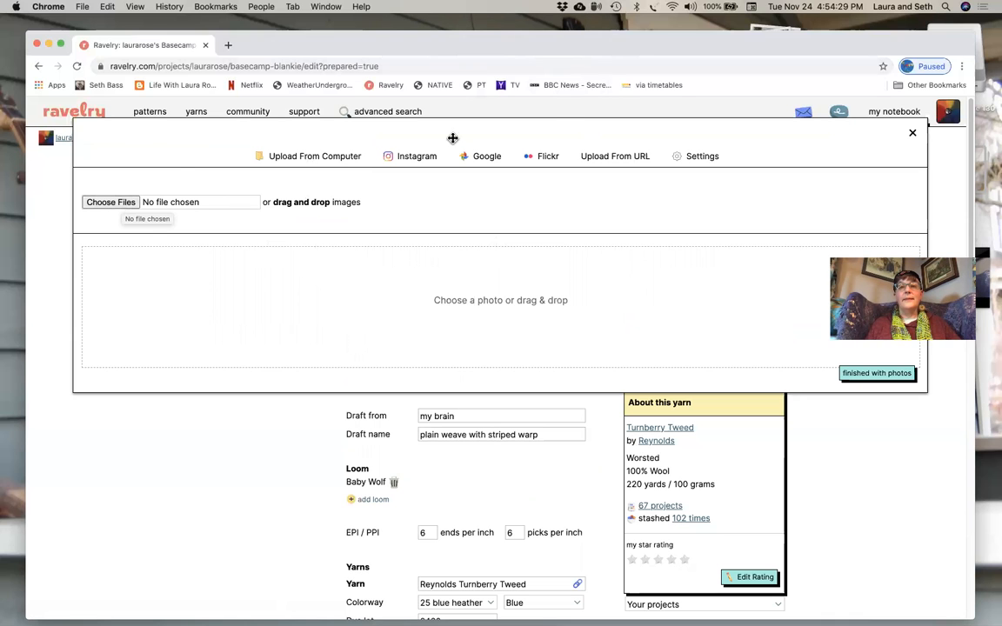
drag(602, 50, 601, 249)
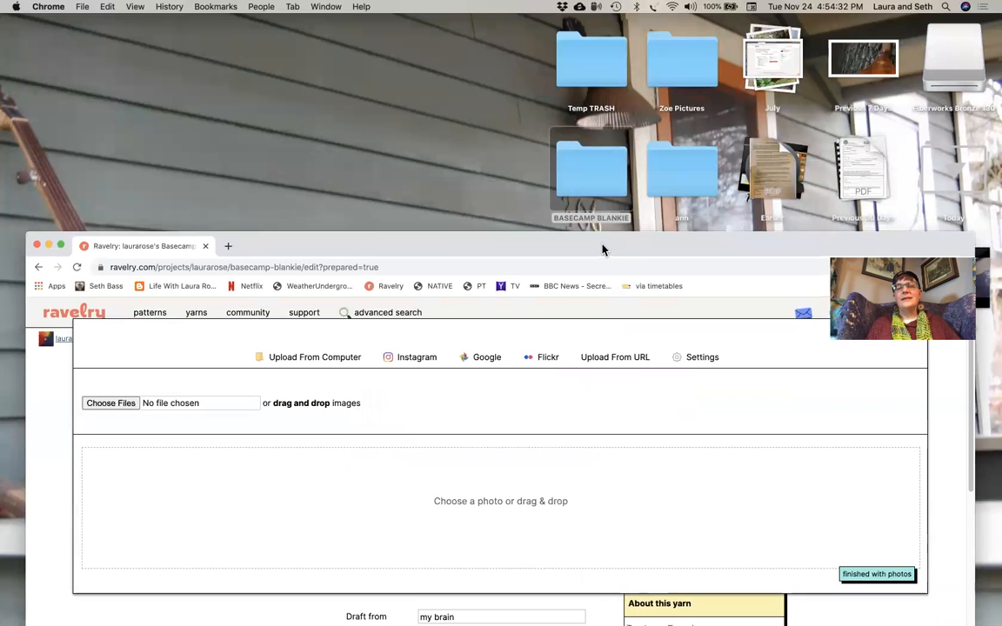
click(578, 165)
double_click(578, 165)
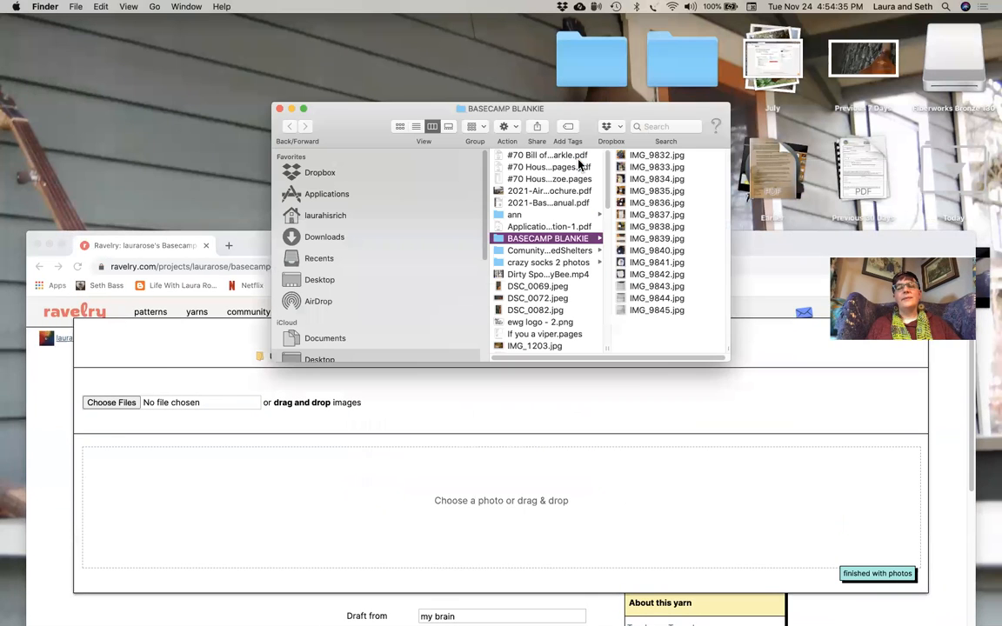
- Upload all the photos in the BASECAMP BLANKIE folder, IMG_9832.jpg through IMG_9845.jpg, to the project
shift+click(662, 311)
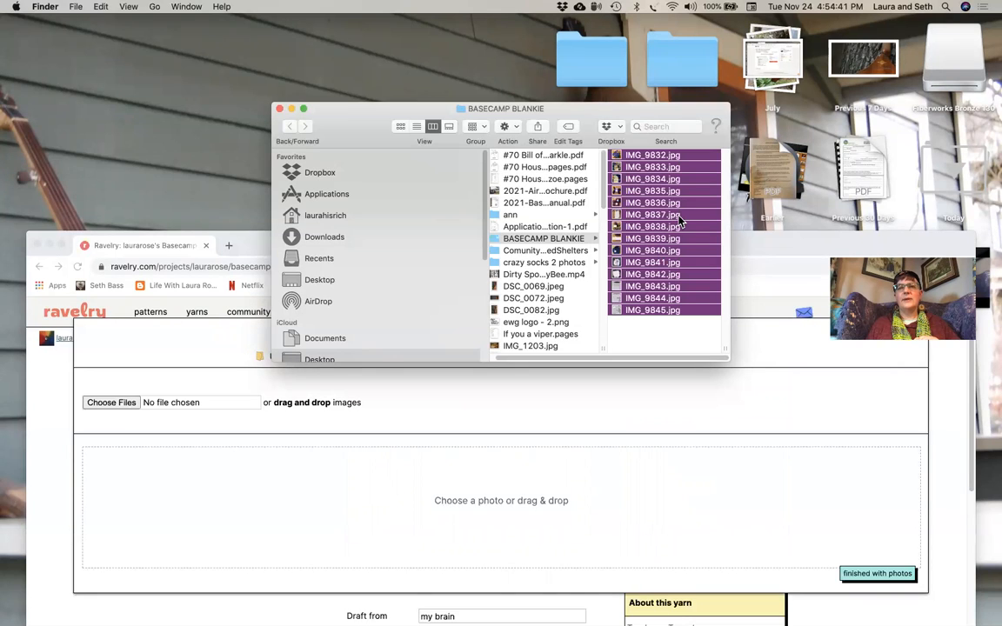
drag(660, 283, 572, 520)
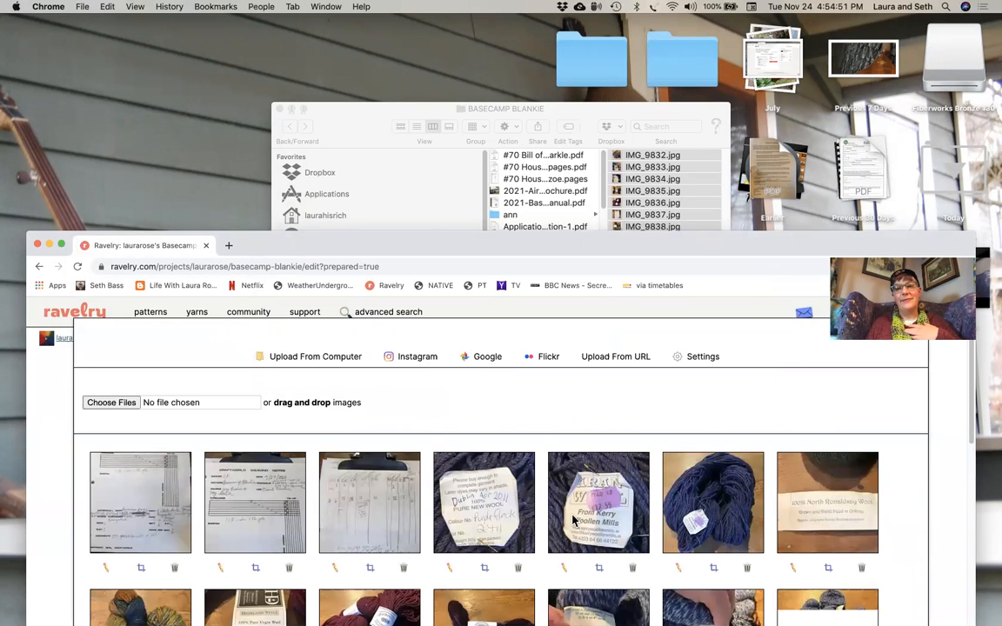
drag(580, 250, 586, 59)
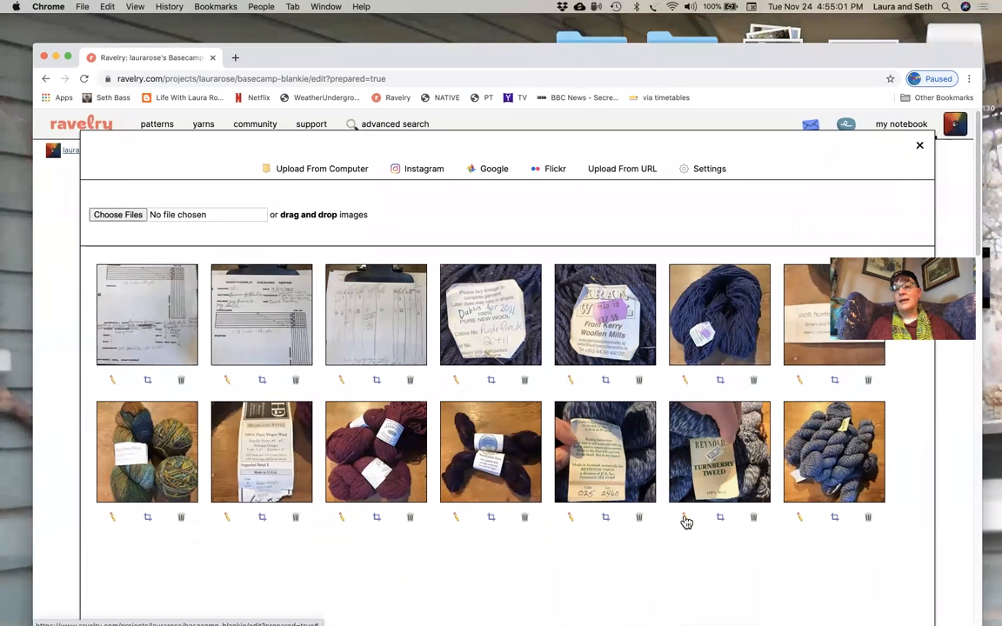
- Try to caption the final blue skeins photo "Weft" and the Turnberry Tweed label photo "weft"
click(800, 518)
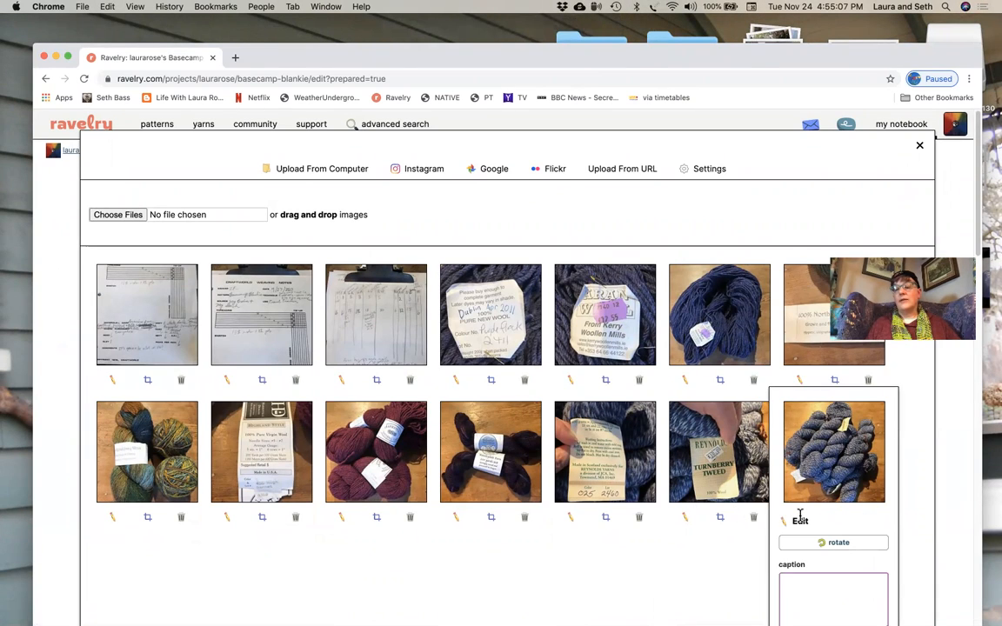
scroll(798, 502, down, 2)
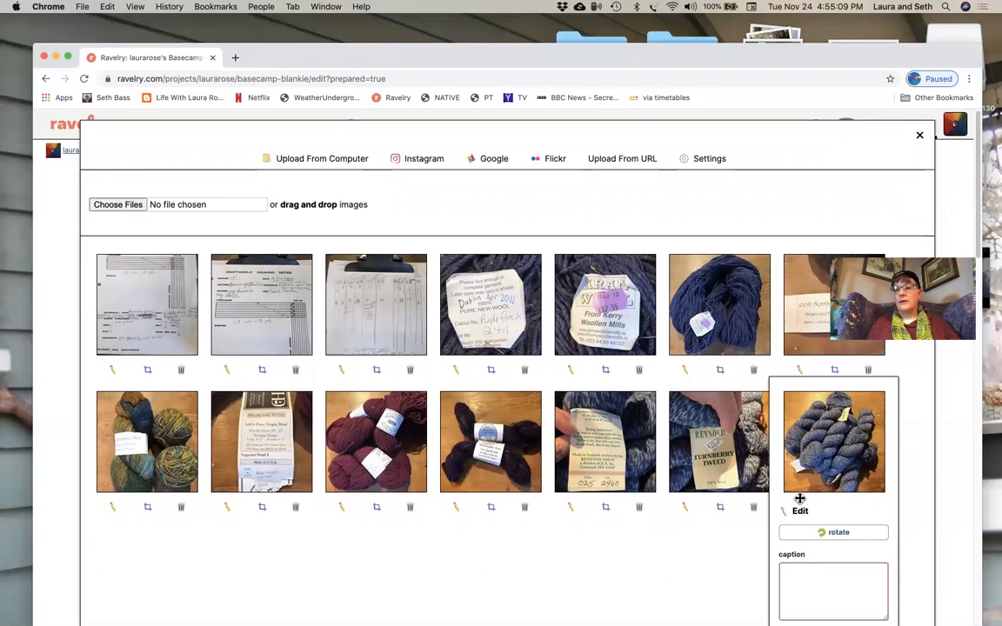
text(Weft)
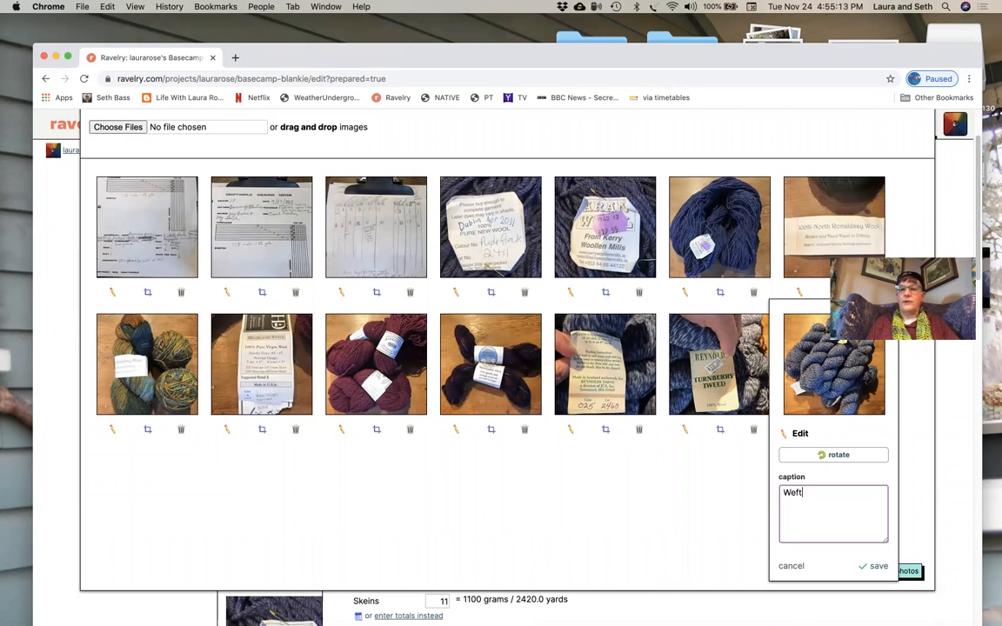
click(715, 380)
click(684, 432)
click(670, 510)
text(weft)
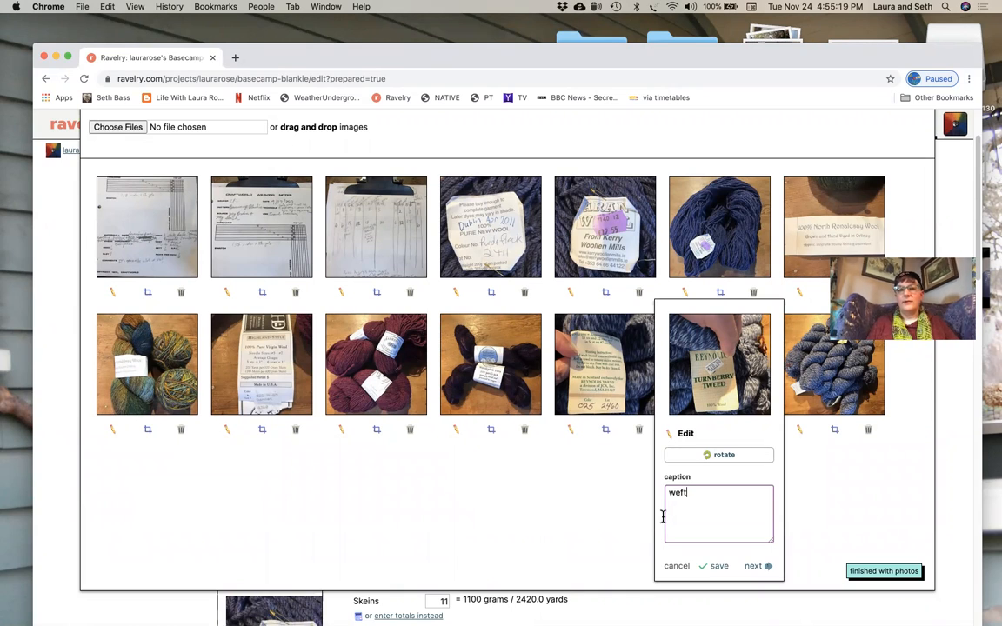
click(590, 389)
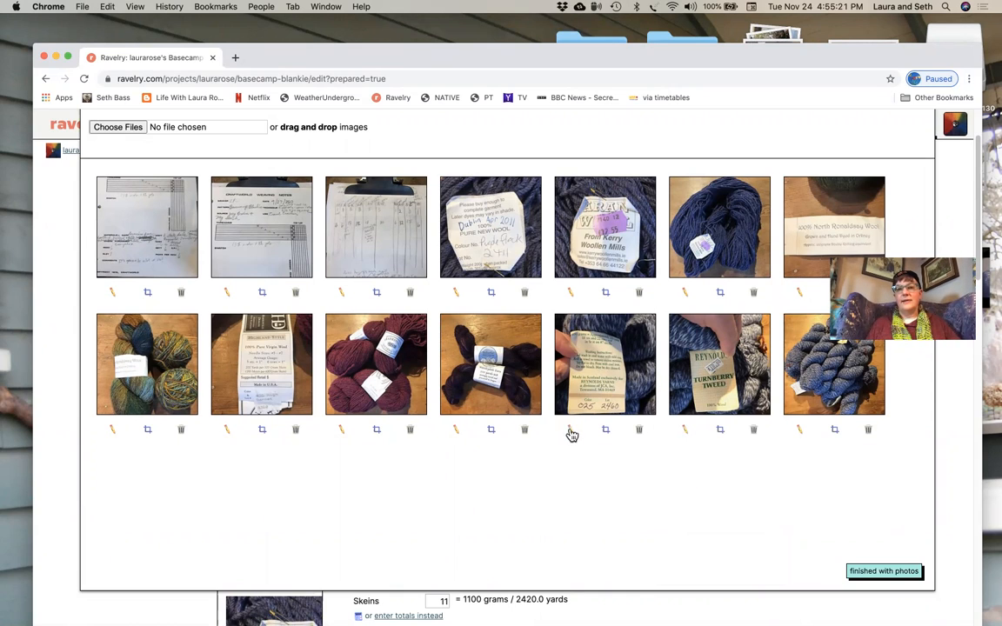
- Caption the two blue yarn label photos, the one with lot 2460 and the Turnberry Tweed one, "weft" and save both
click(570, 429)
click(603, 513)
text(weft)
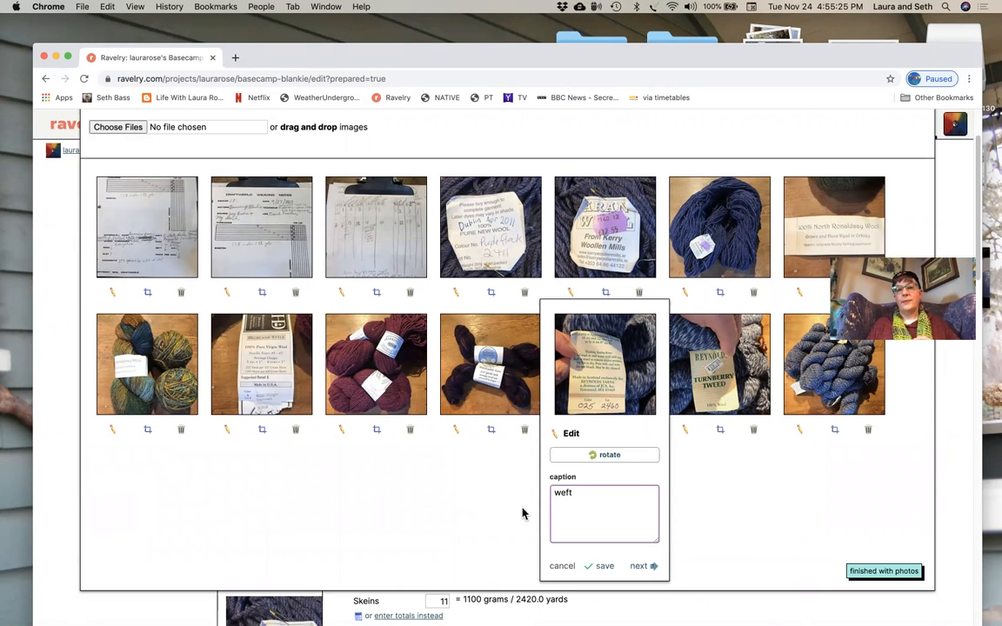
click(600, 566)
click(685, 430)
text(weft)
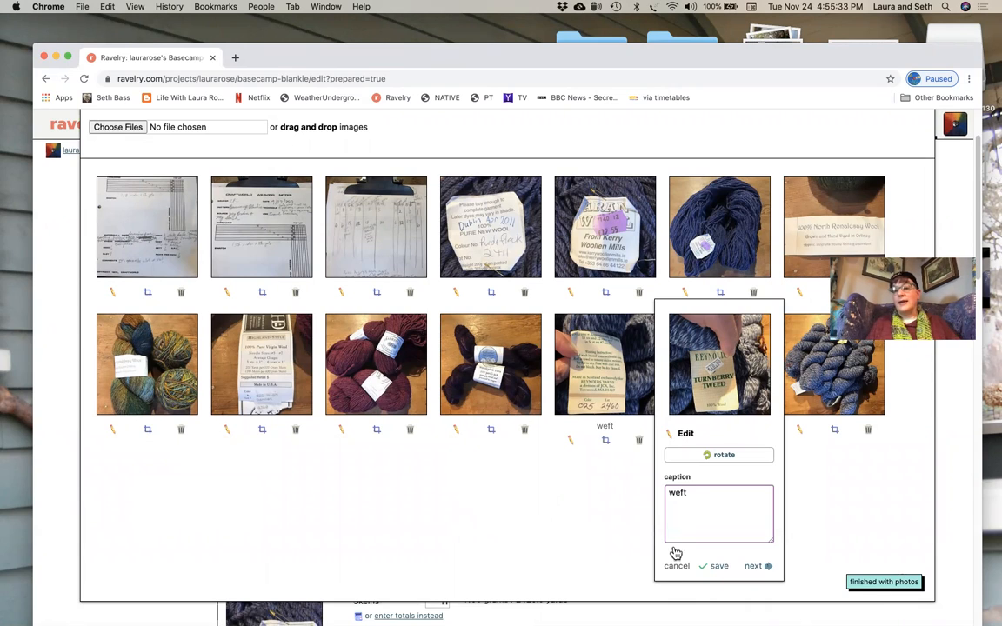
click(718, 566)
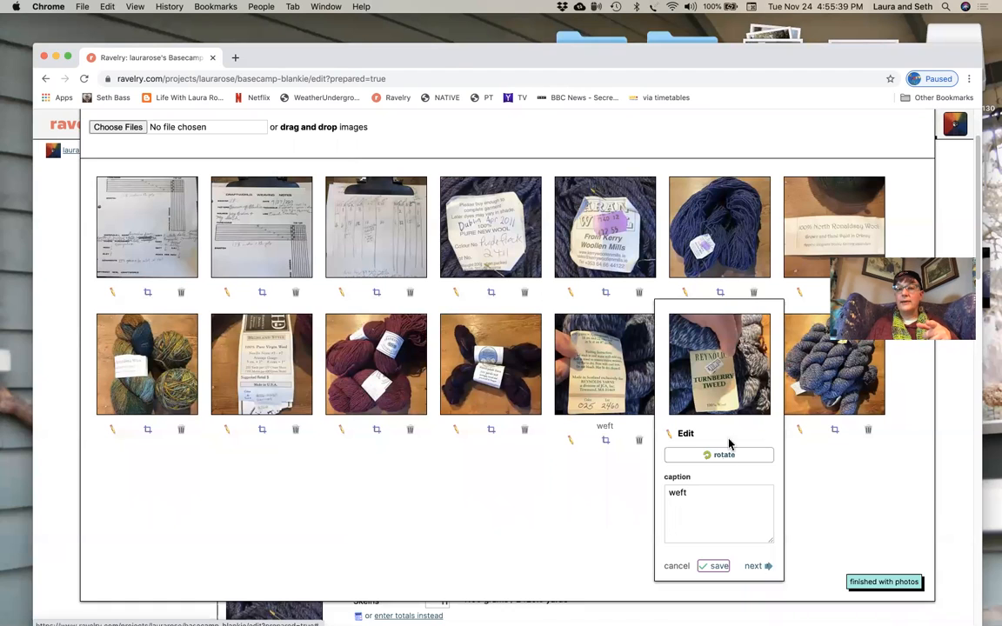
- Rotate the final photo of the blue skeins, caption it "weft" and save the edit
click(800, 431)
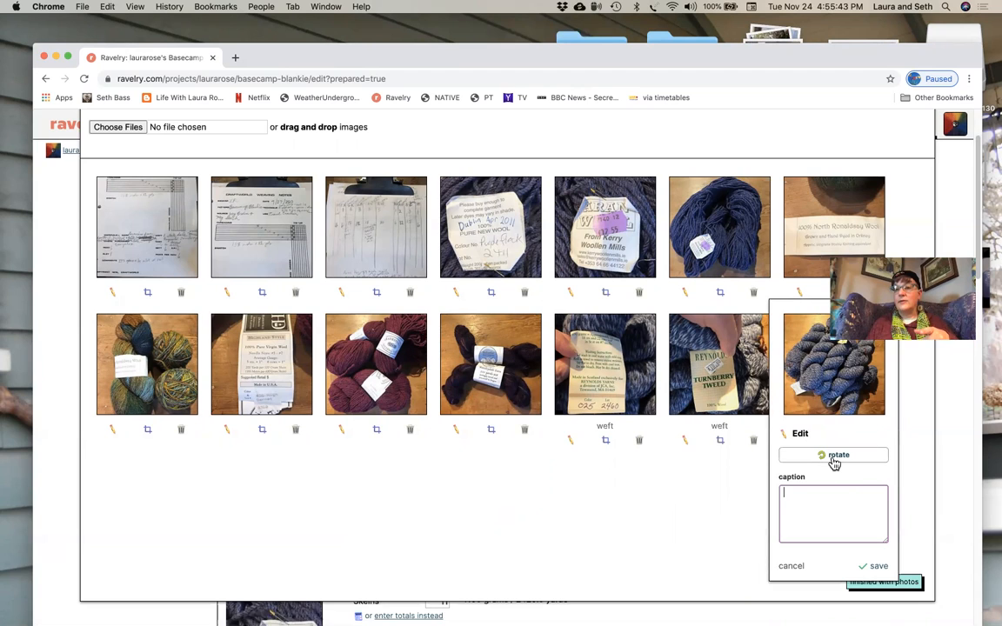
click(832, 458)
click(832, 458)
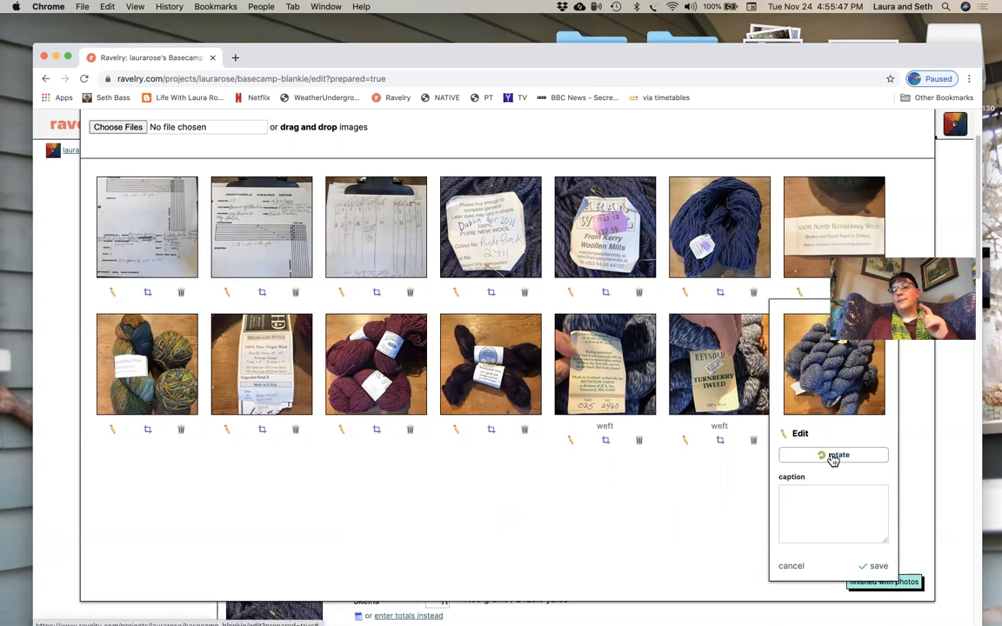
click(810, 493)
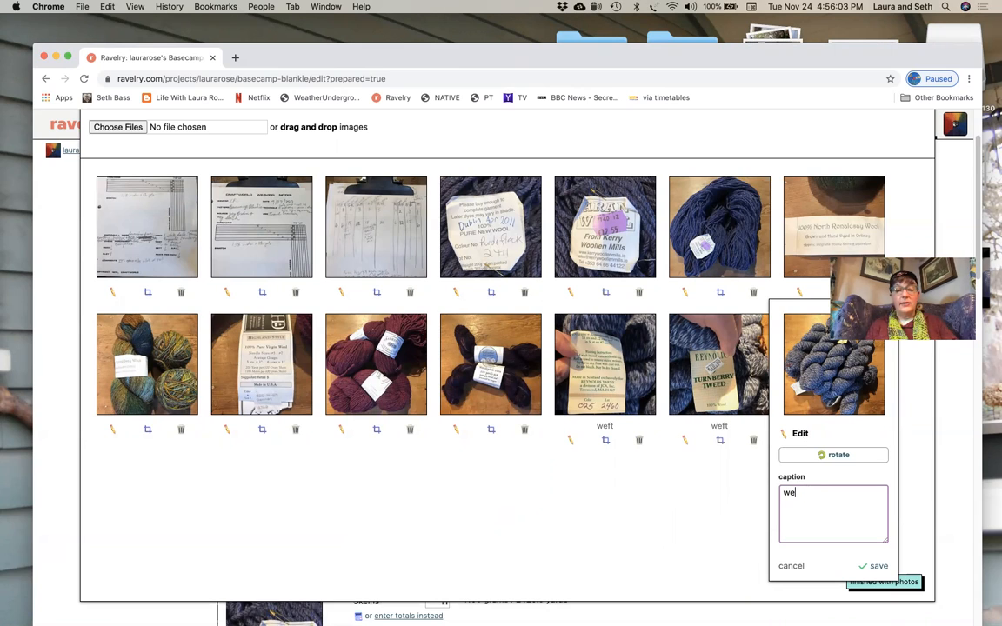
click(876, 567)
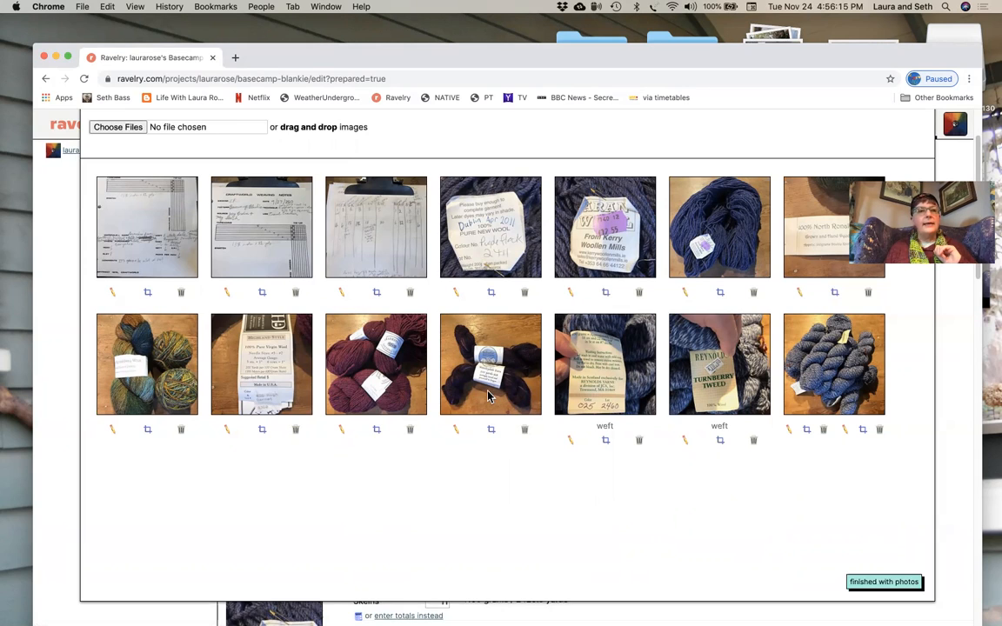
- Recenter the crop of the multicolored green yarn photo, save it and finish with the photos
click(147, 430)
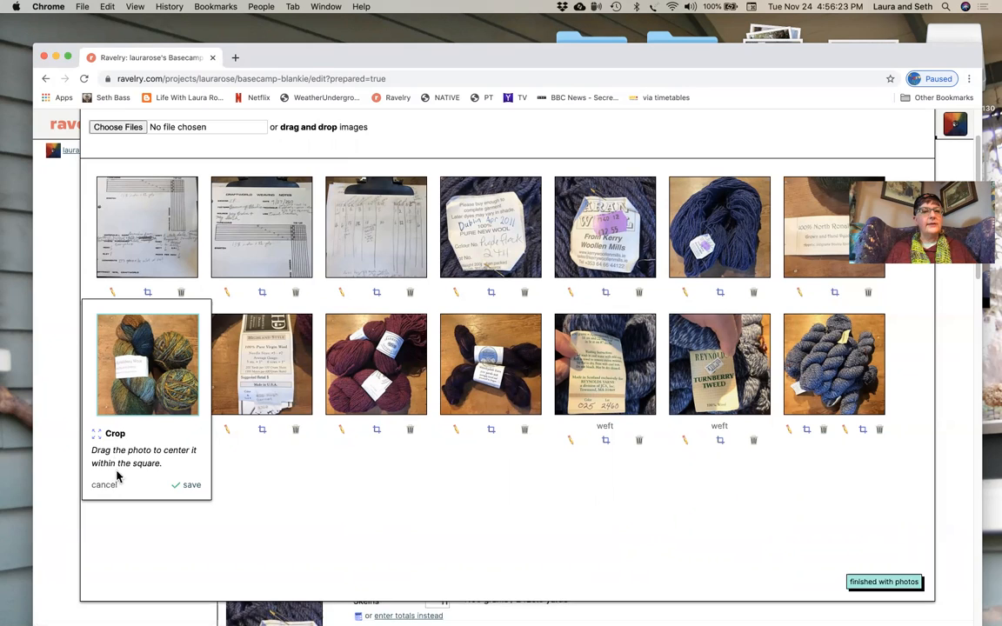
drag(143, 352, 161, 390)
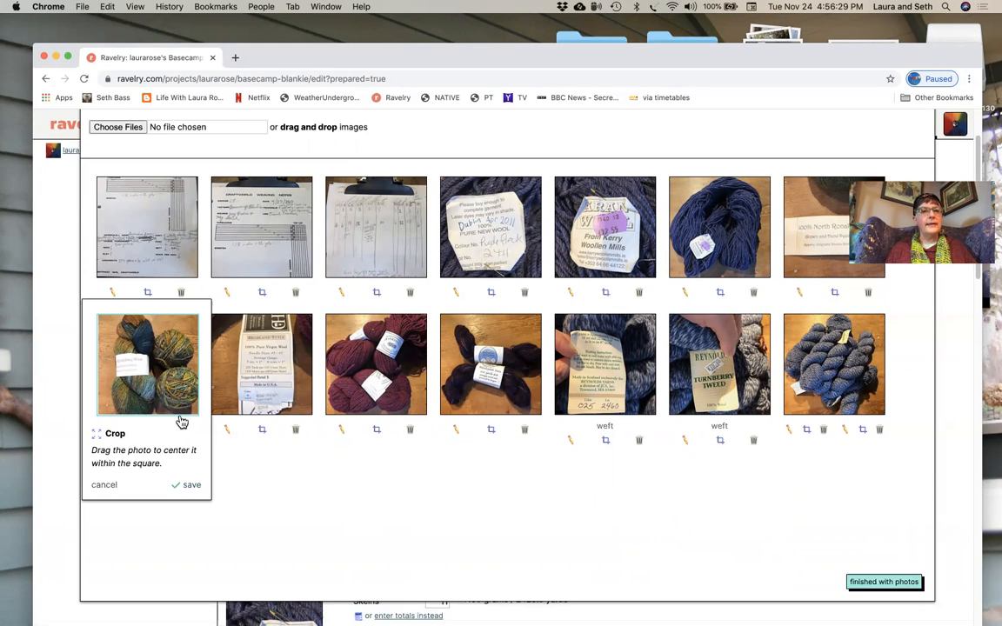
drag(171, 372, 190, 406)
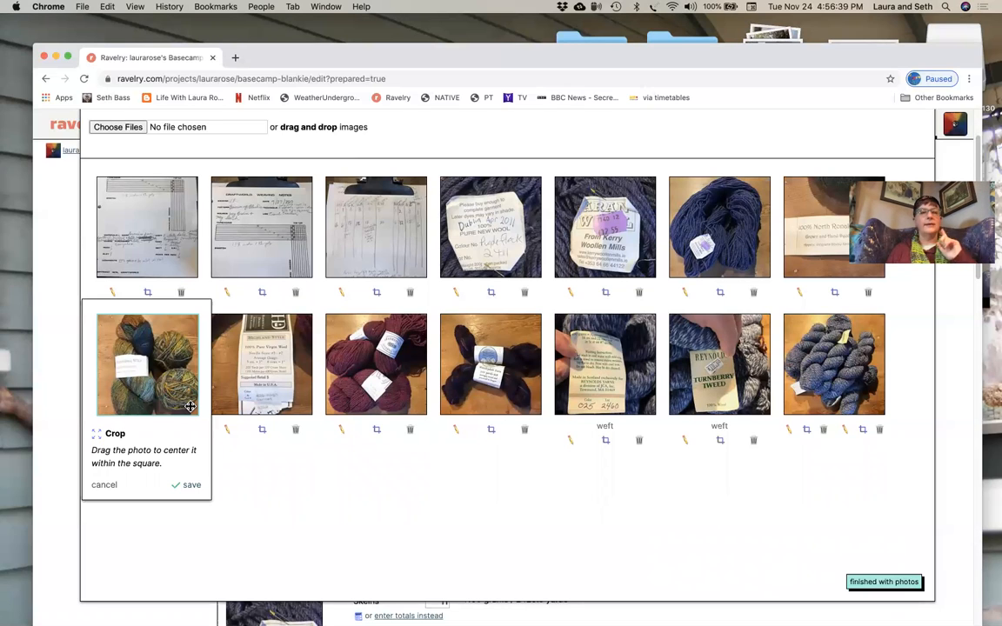
click(190, 485)
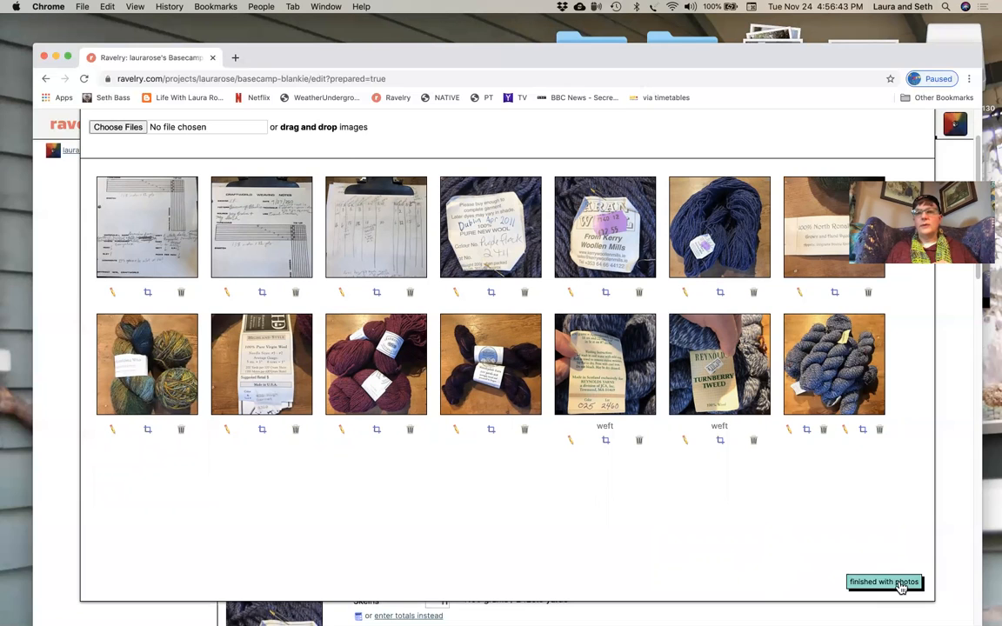
click(897, 582)
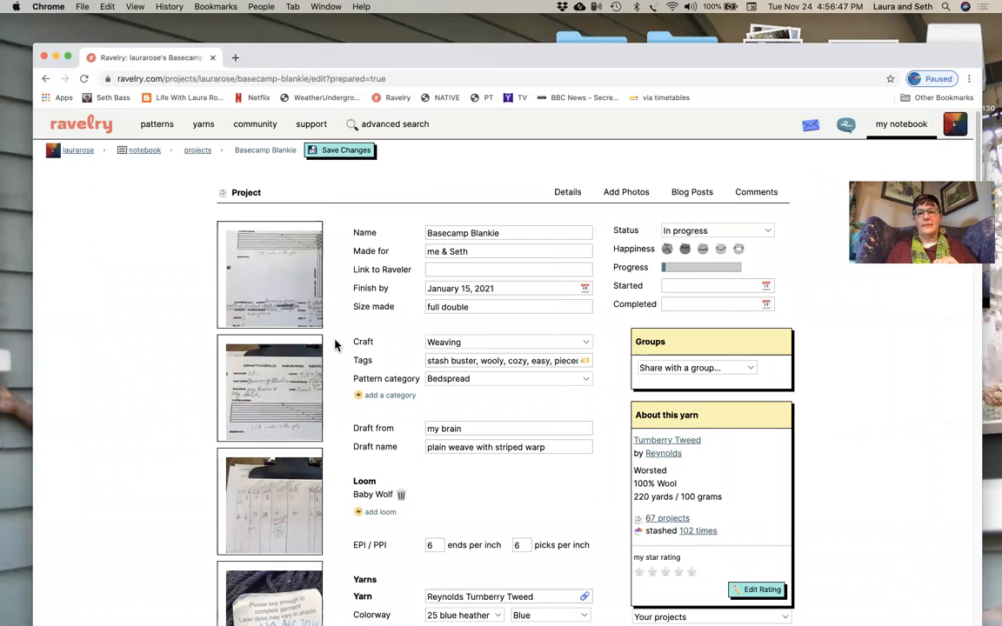
- Review the uploaded photos alongside the project form, down to the notes area and back up to the project name
scroll(286, 300, down, 3)
scroll(286, 261, down, 2)
scroll(287, 265, up, 5)
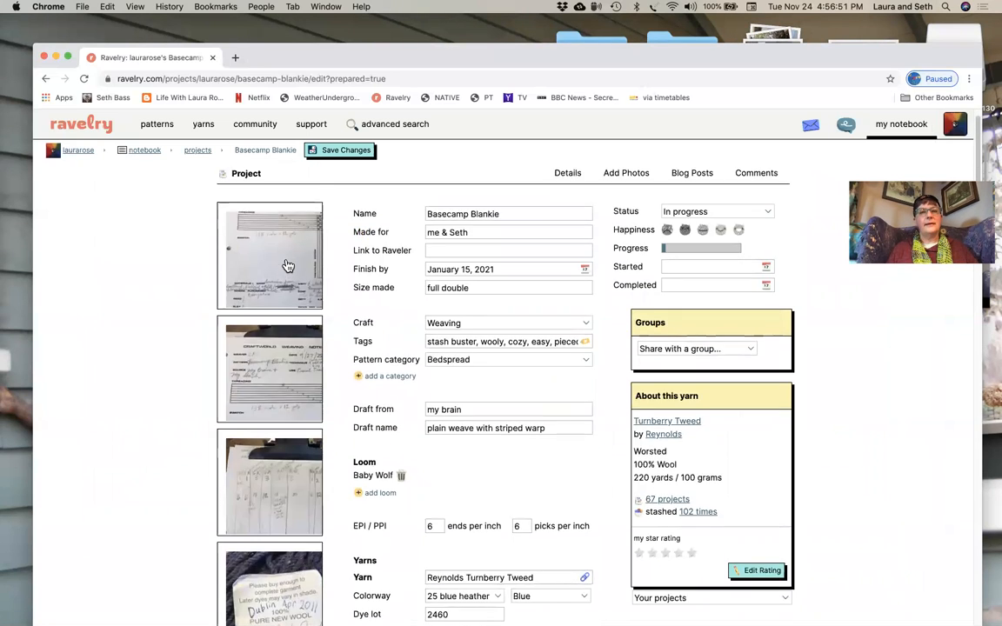
scroll(286, 261, down, 6)
scroll(283, 259, up, 4)
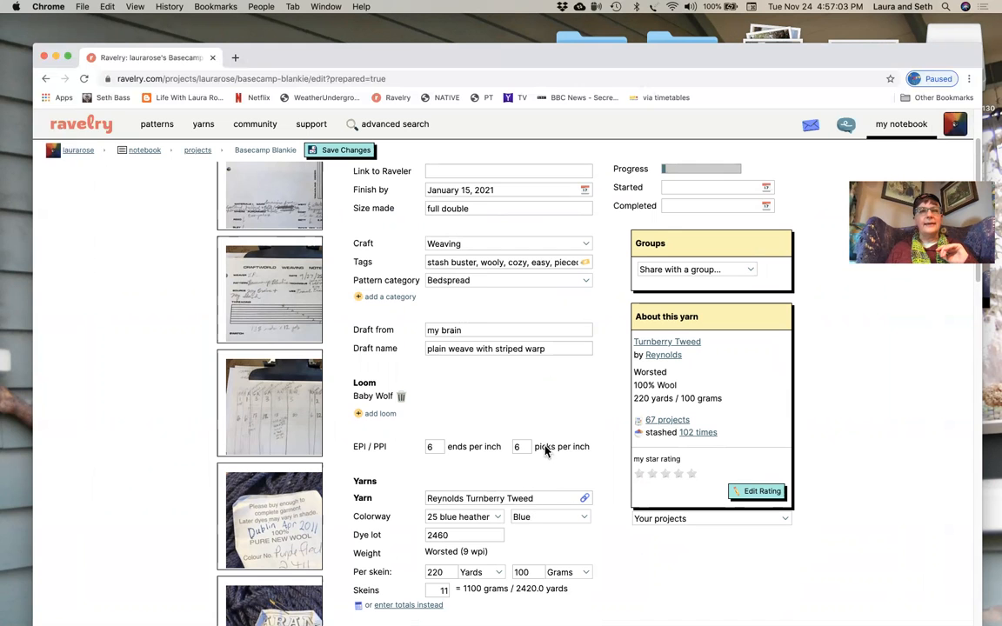
scroll(247, 236, down, 1)
scroll(248, 236, down, 10)
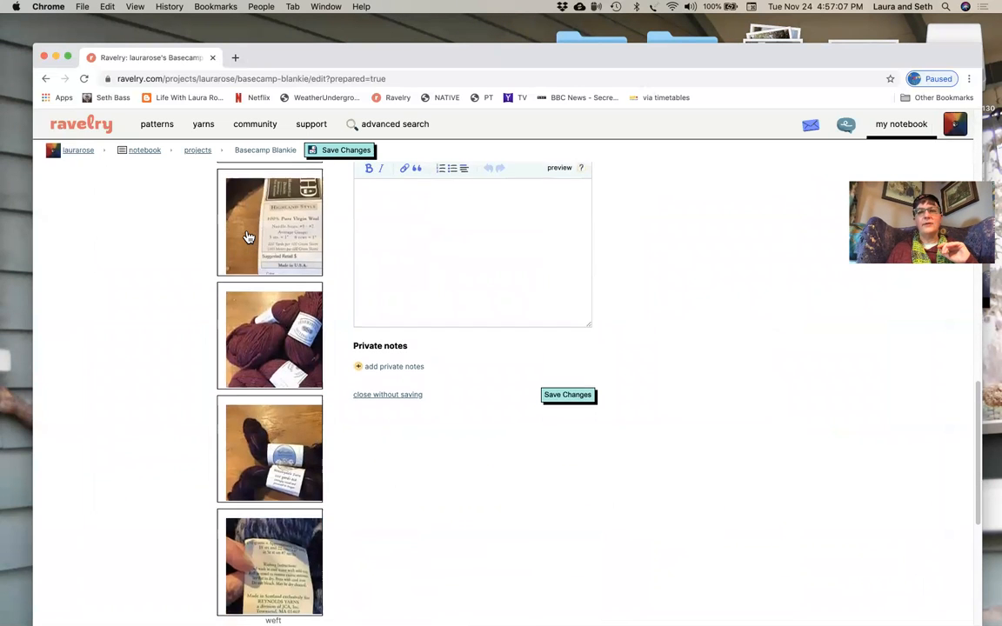
scroll(248, 236, up, 15)
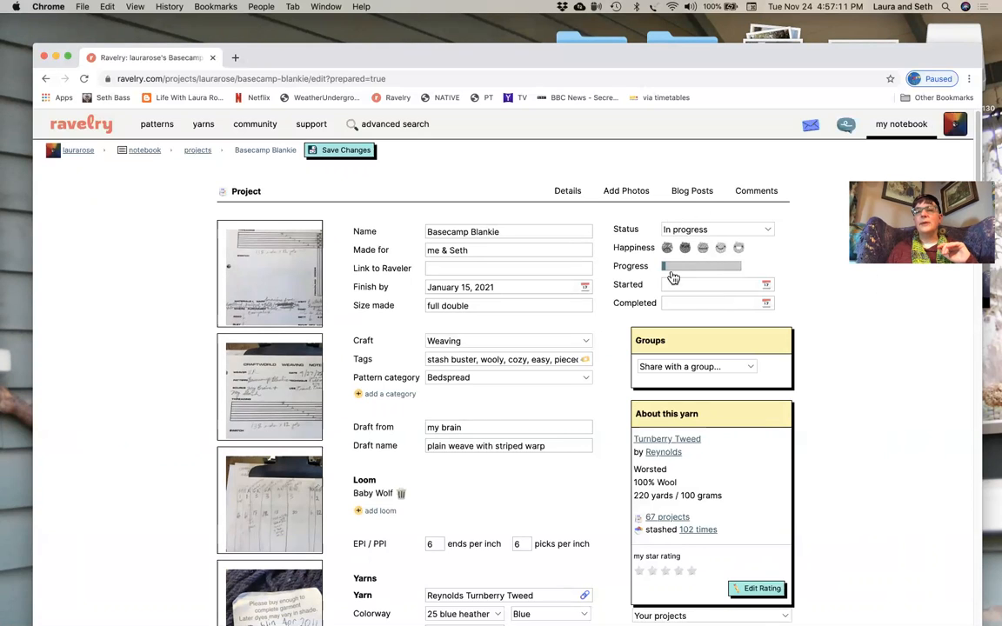
- Keep the project status as In progress and choose the happiest face as the happiness rating
click(761, 230)
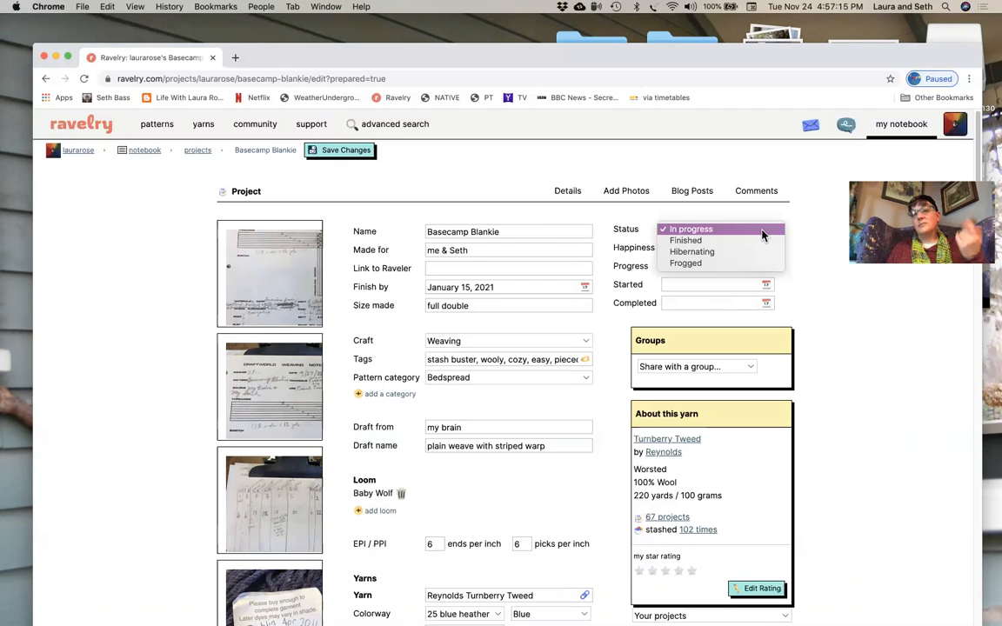
click(762, 230)
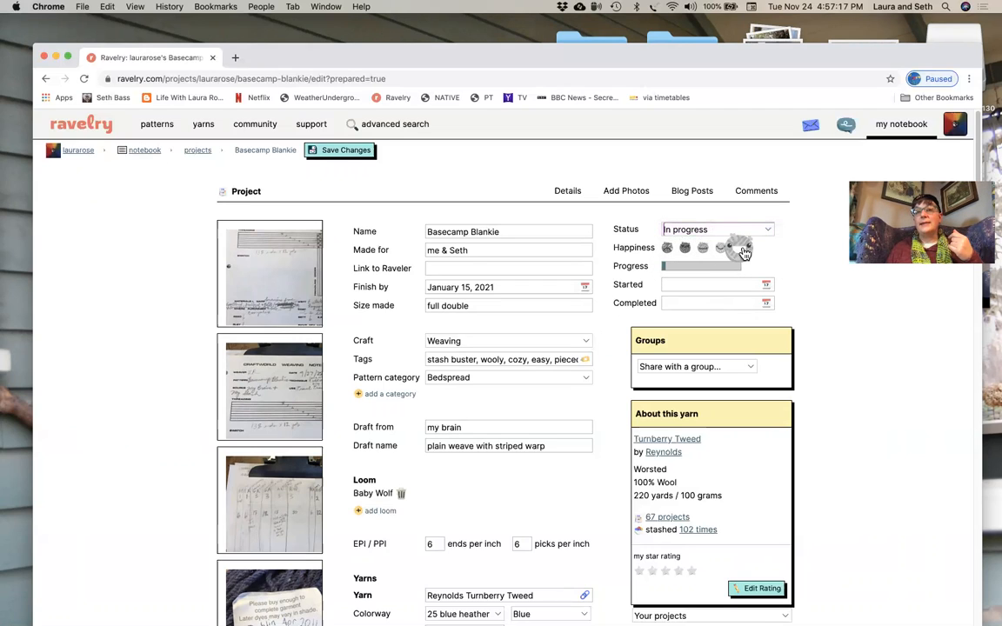
click(740, 252)
- Set the project progress to 10% and the start date to November 24, 2020
drag(741, 272, 670, 273)
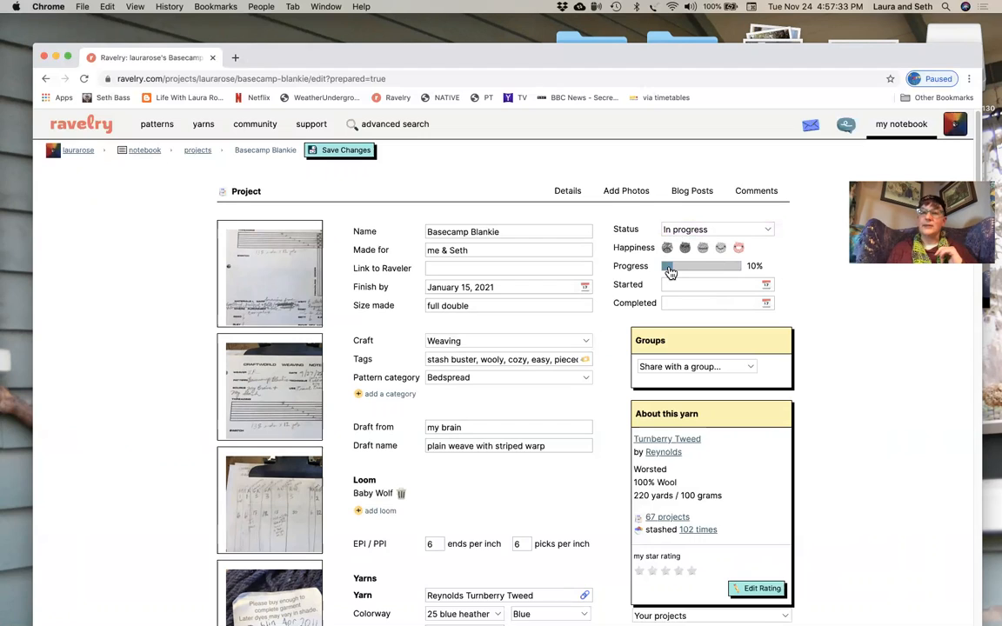
click(765, 286)
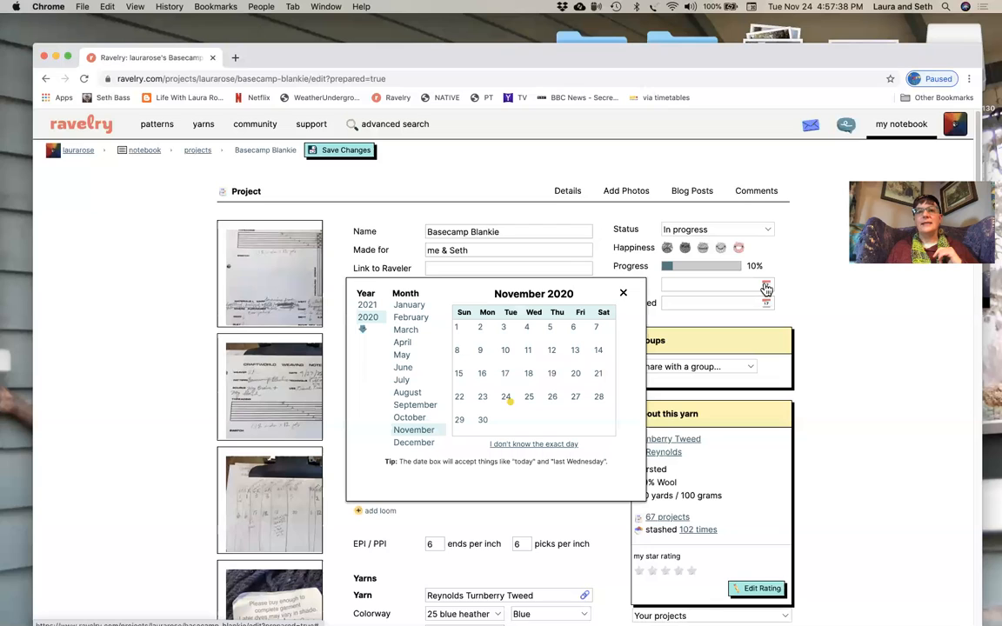
click(508, 403)
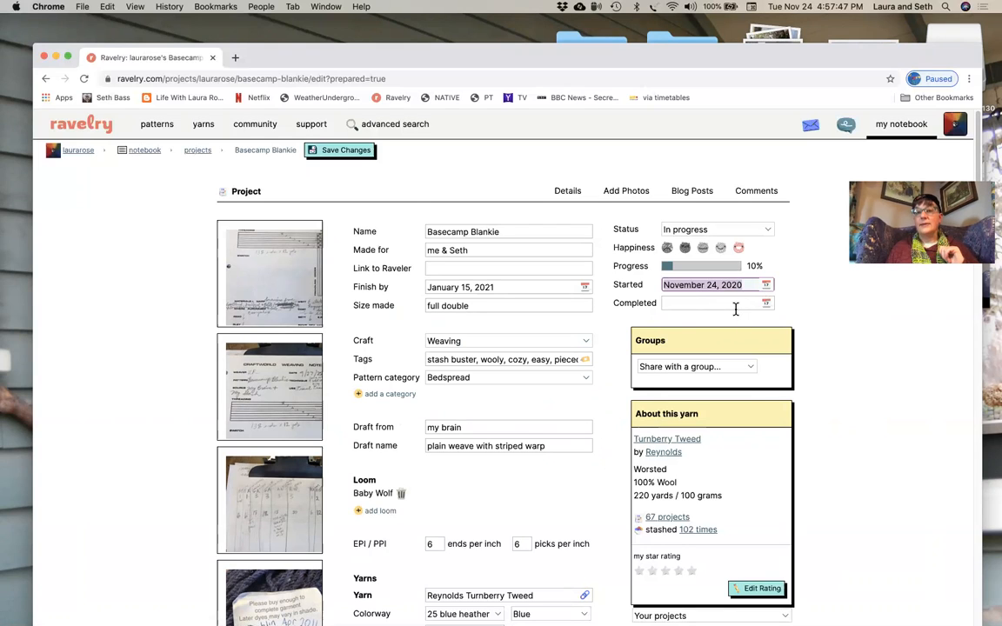
- Share the project with the Eugene Weavers' Guild and Soggy Stitches groups
click(749, 368)
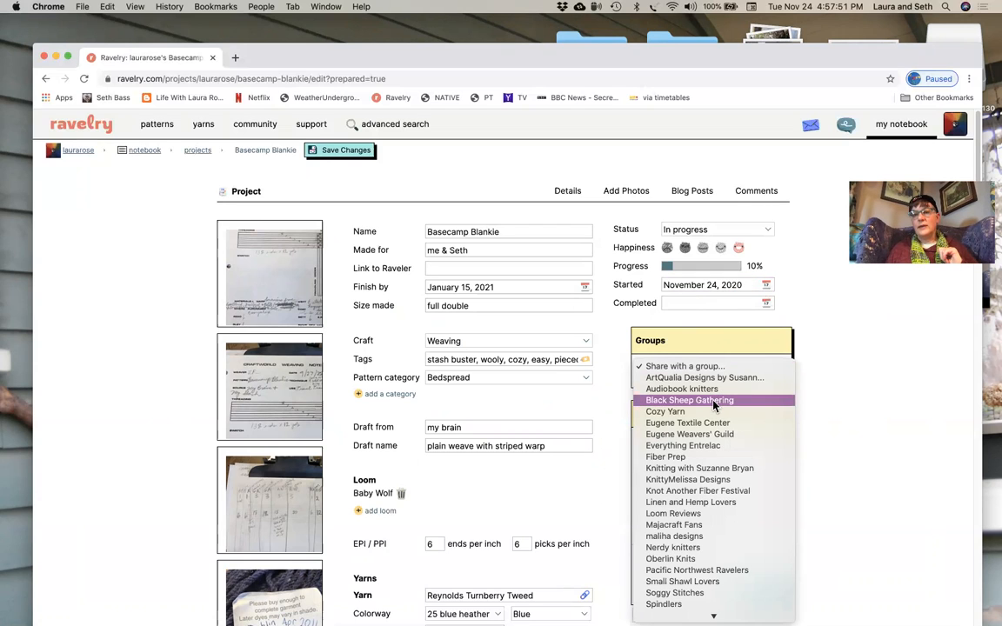
scroll(713, 405, down, 1)
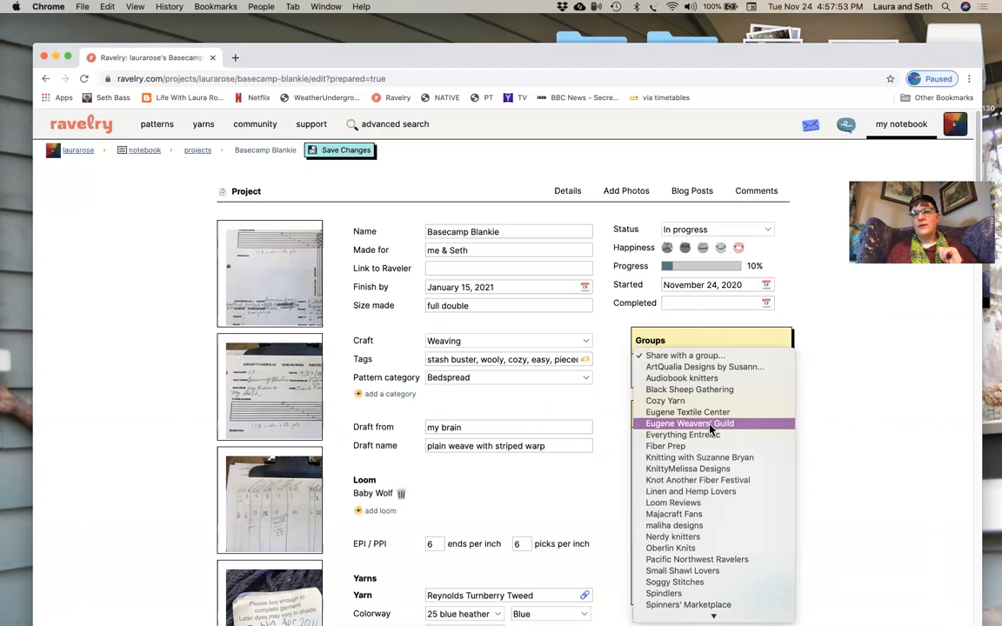
click(709, 424)
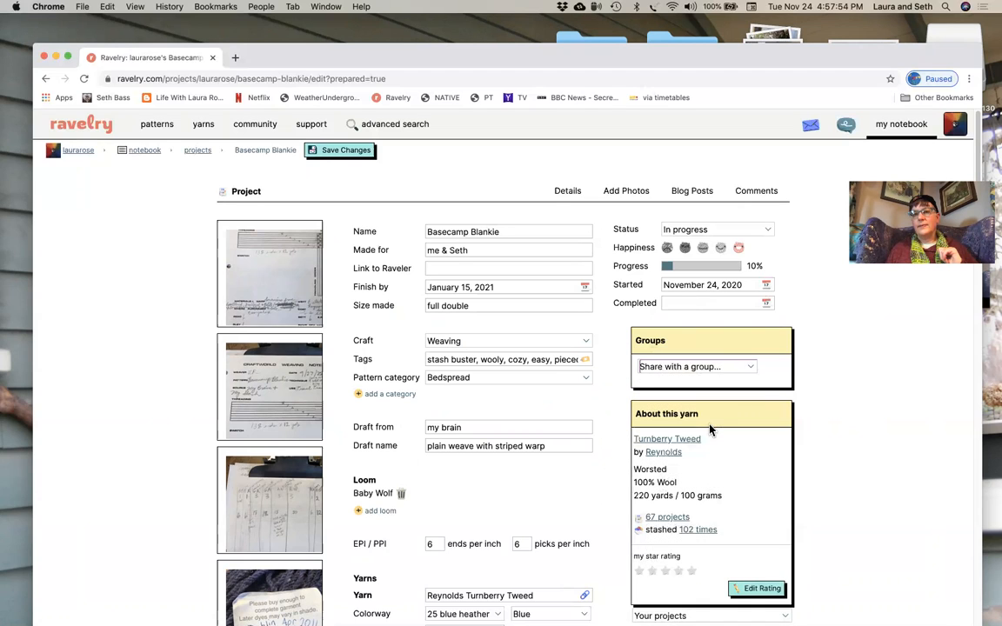
click(750, 371)
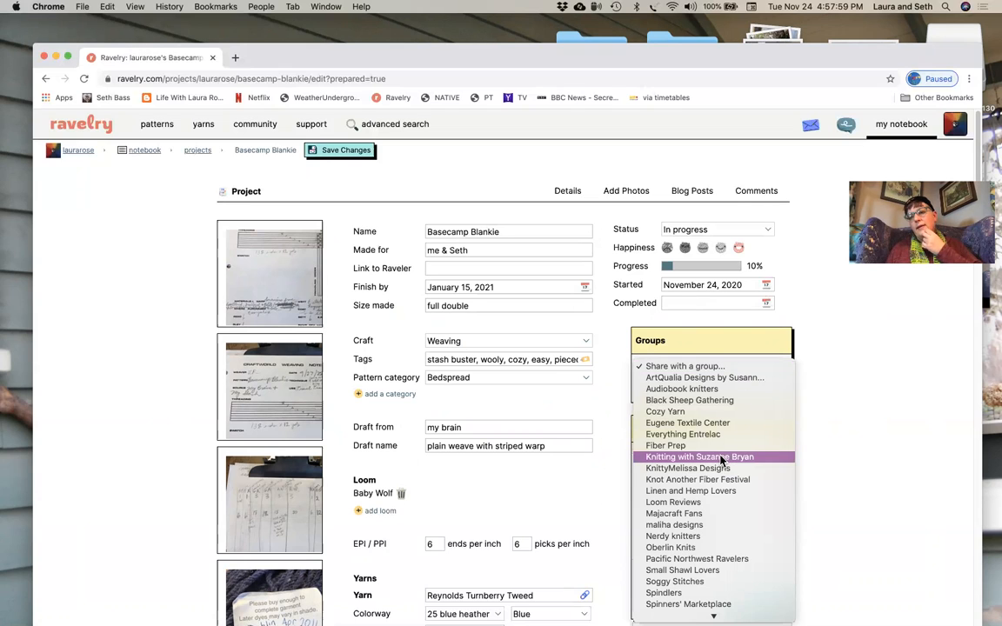
scroll(720, 459, down, 3)
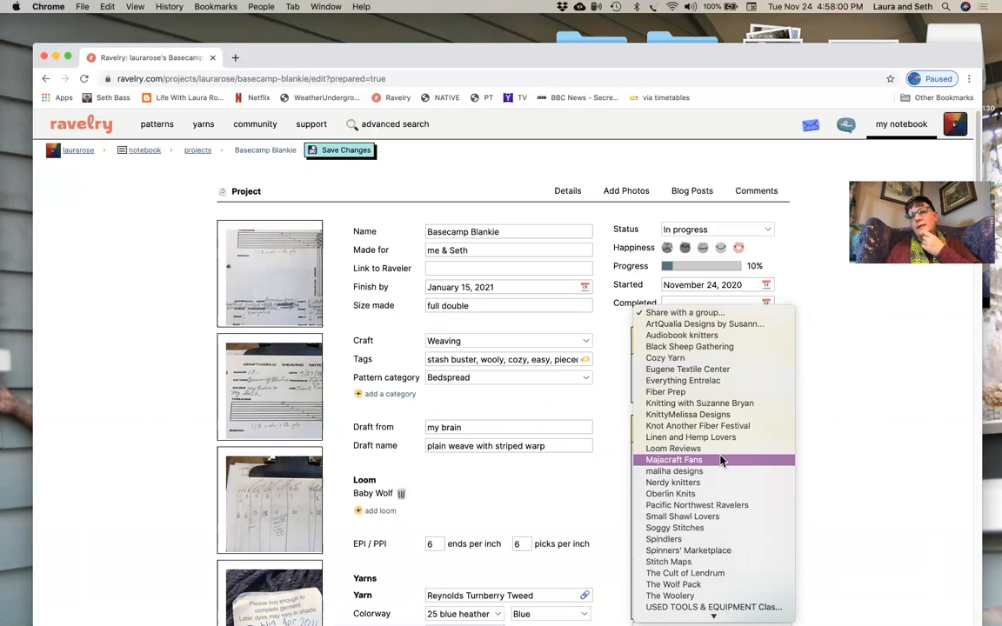
click(710, 528)
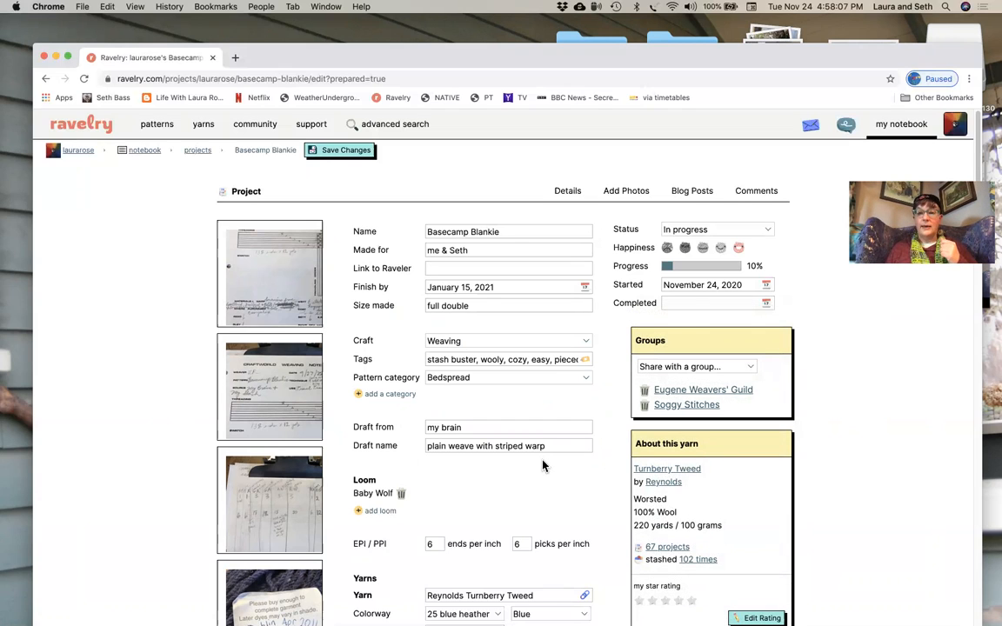
- Save the changes to the Basecamp Blankie project and go to the notebook's projects list
scroll(545, 467, down, 1)
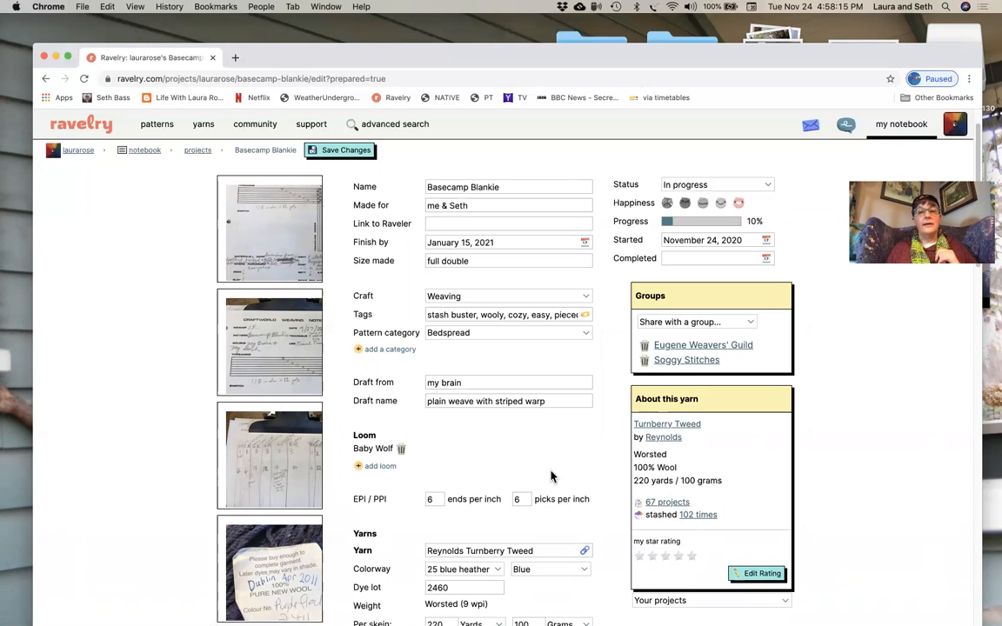
scroll(551, 476, down, 5)
scroll(550, 476, down, 12)
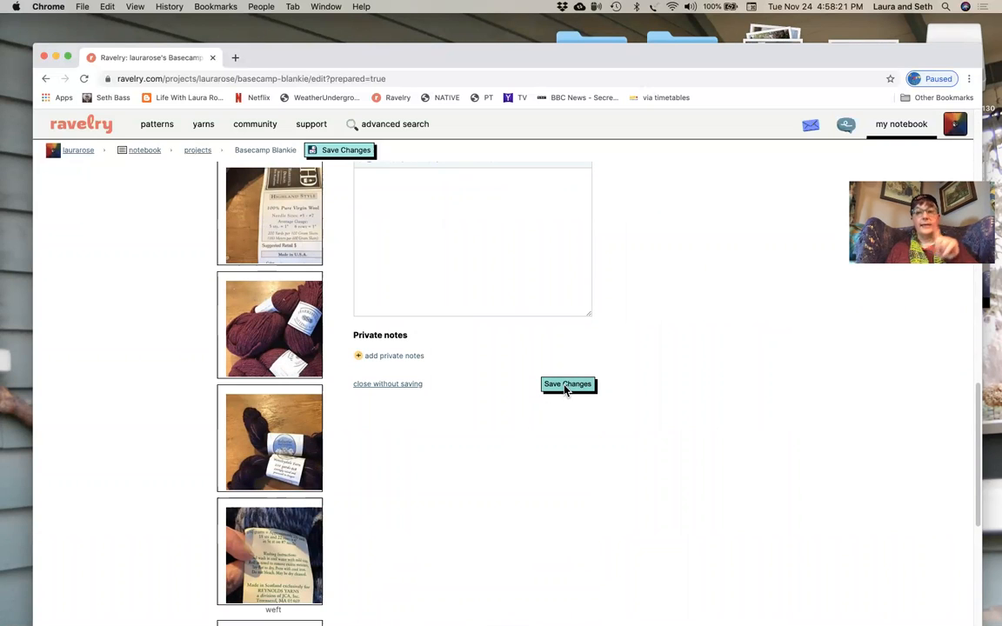
click(562, 391)
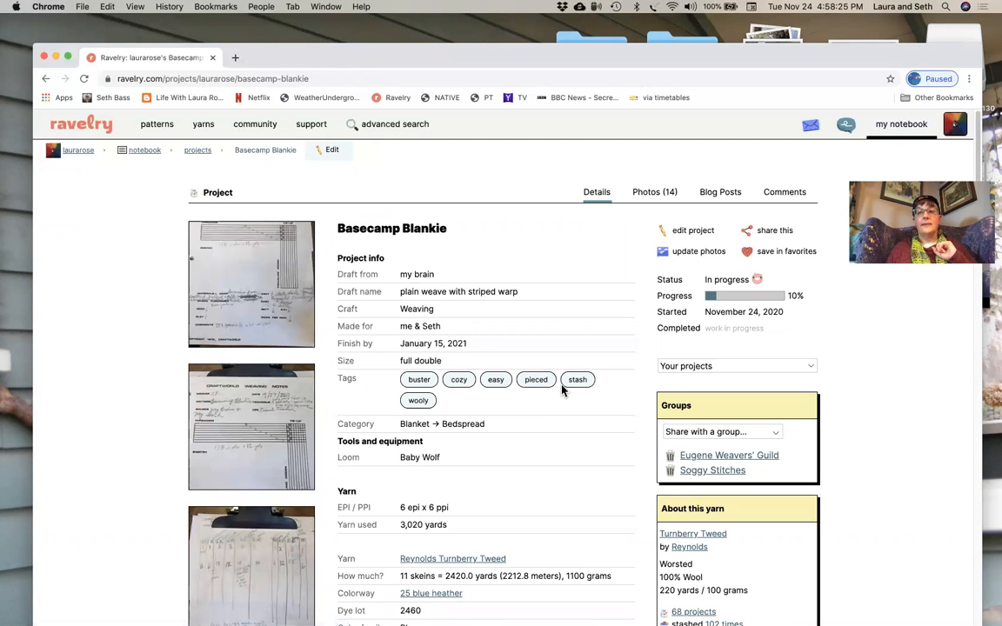
mouse_move(901, 124)
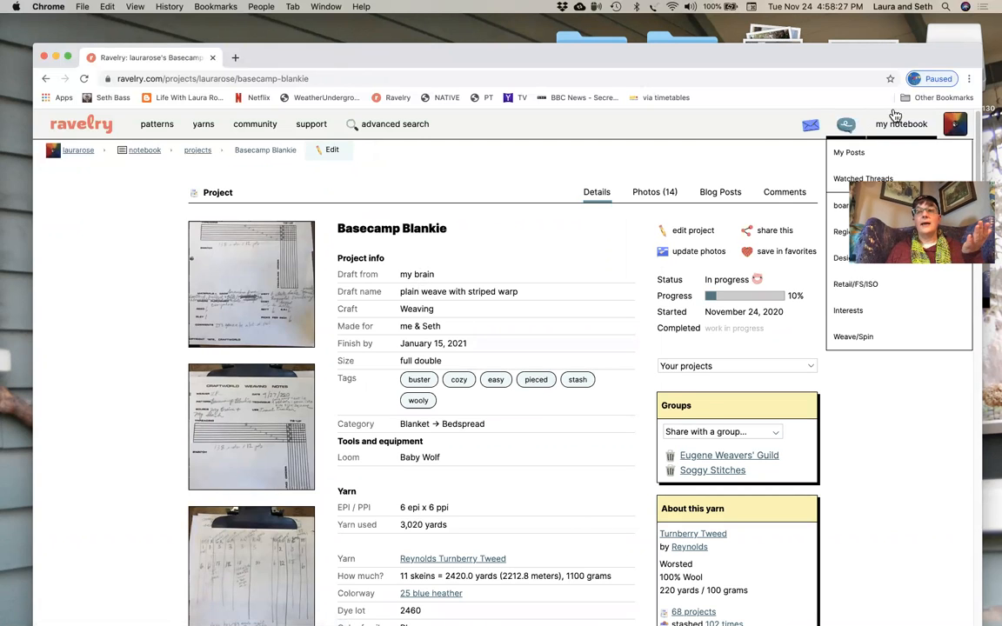
click(902, 153)
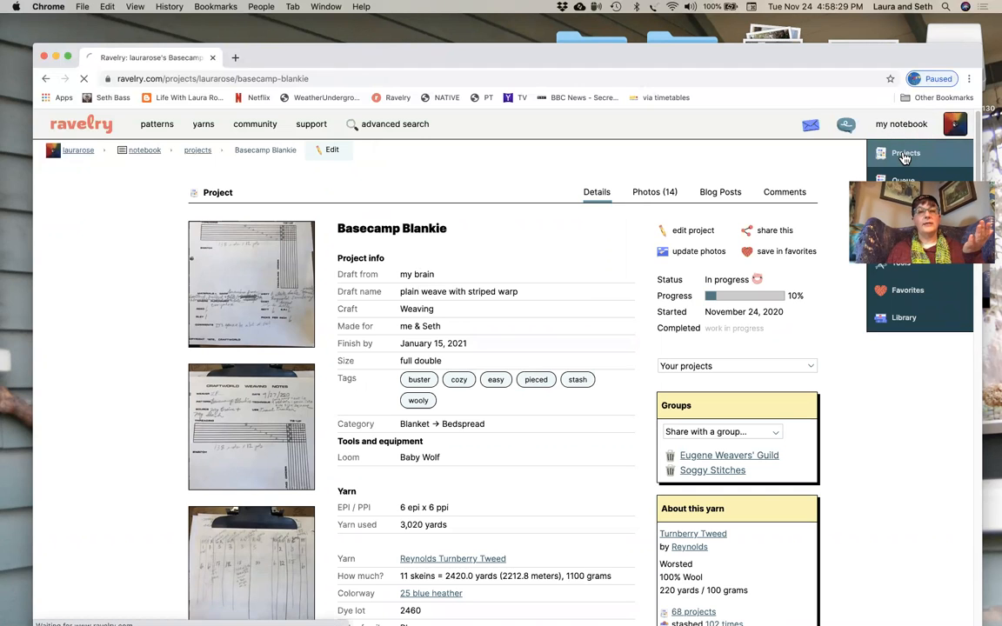